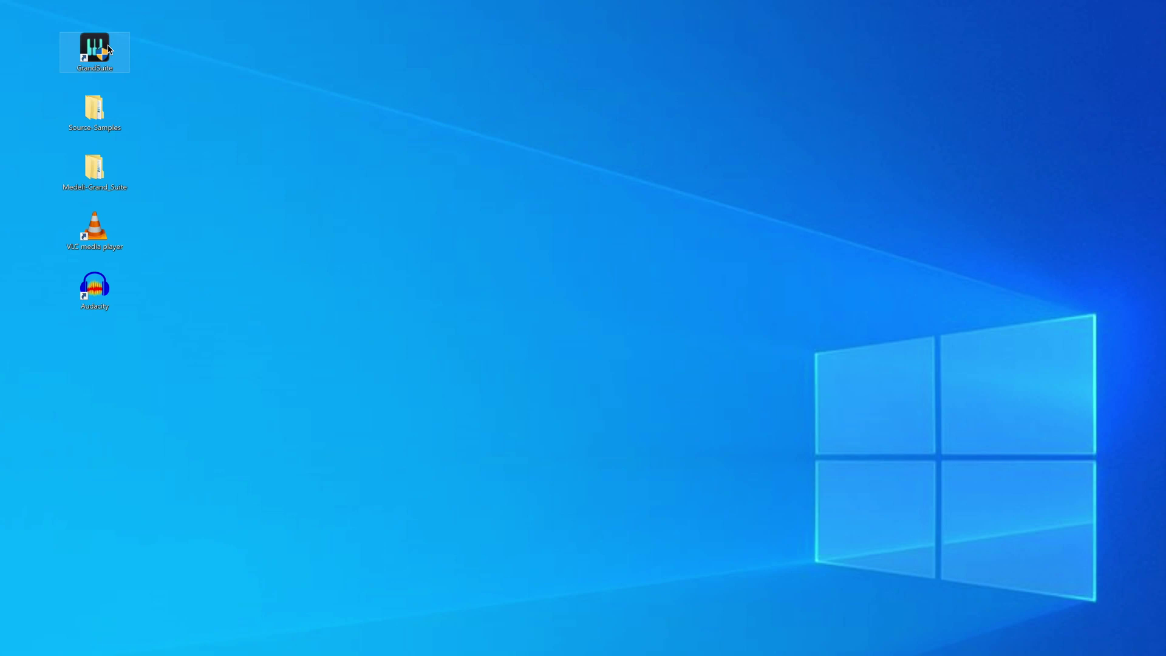
# - Launch VLC and add the six guitar samples a0–a5 to Convert/Save
pyautogui.click(107, 227)
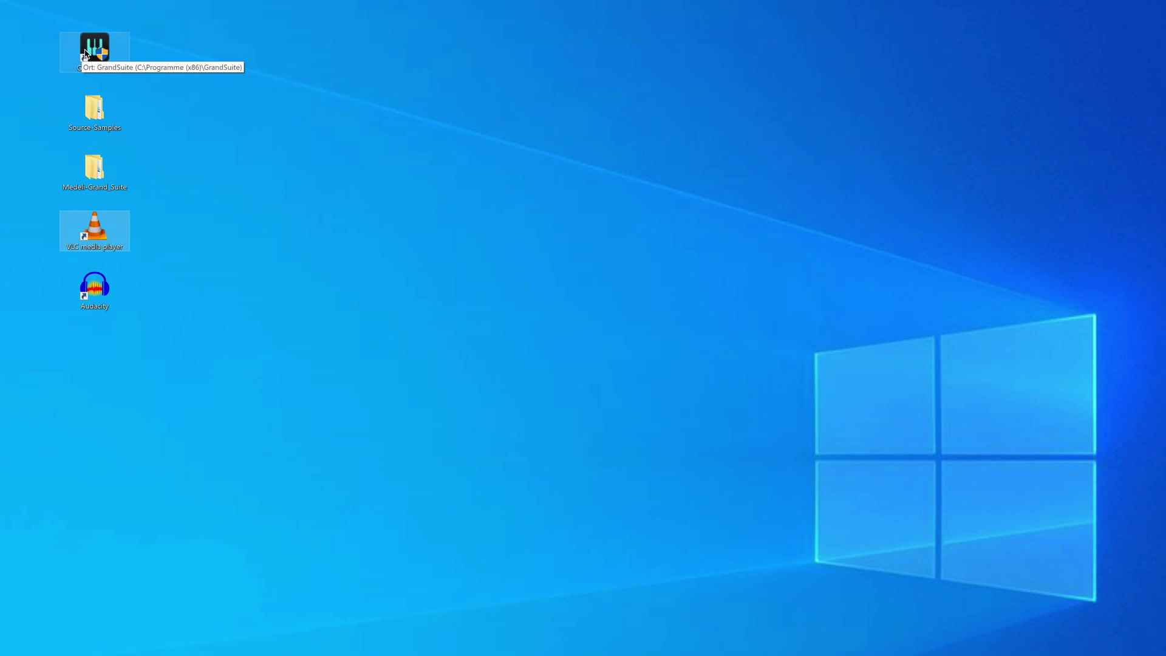
pyautogui.doubleClick(93, 236)
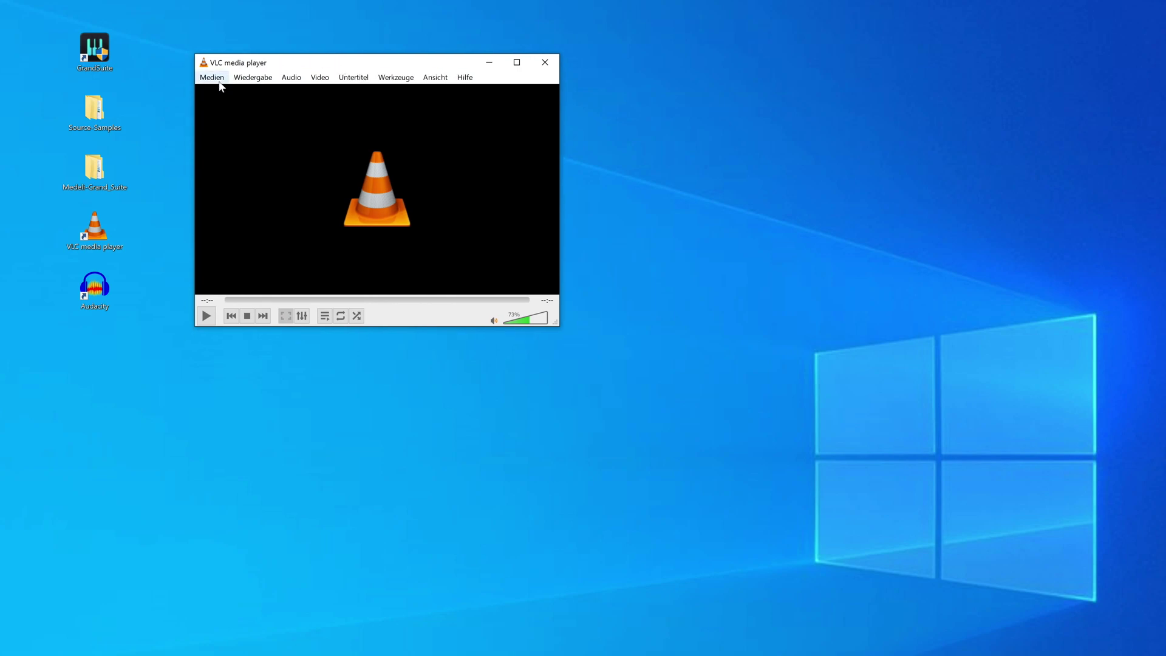
pyautogui.click(219, 80)
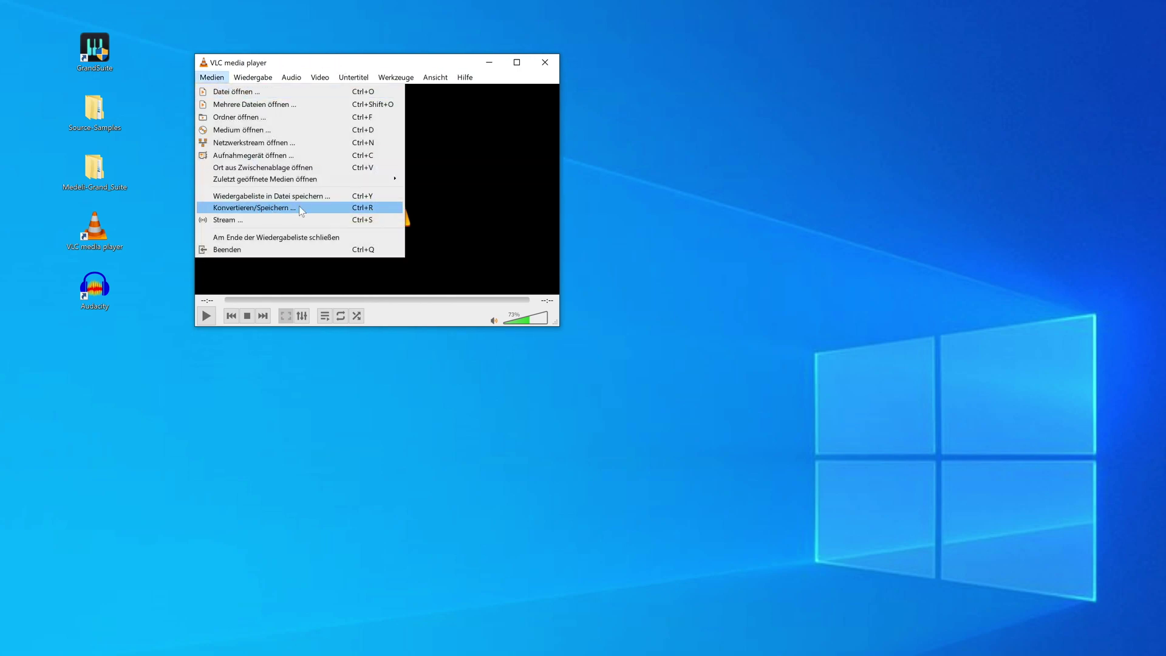
pyautogui.click(278, 207)
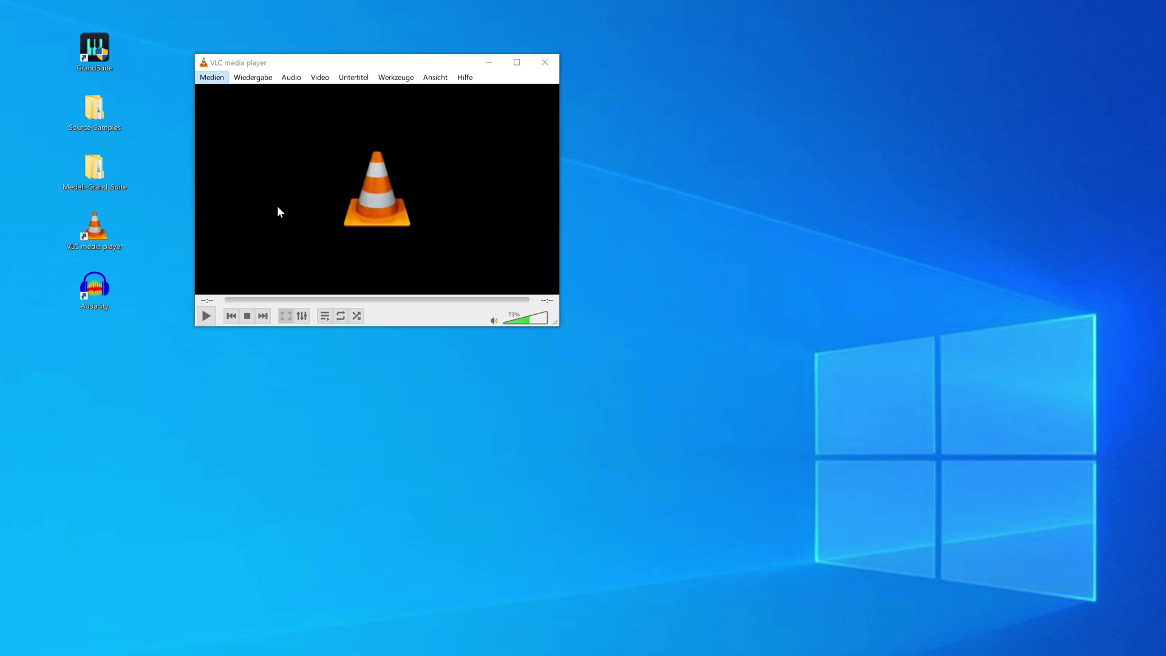
pyautogui.click(467, 138)
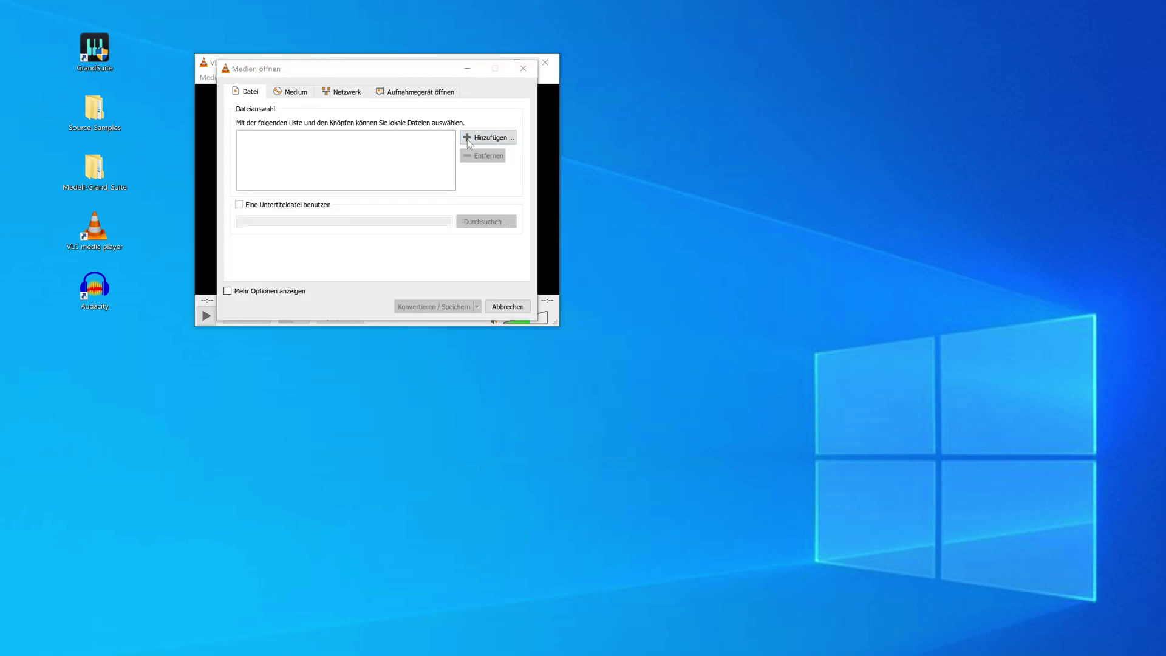
pyautogui.click(369, 162)
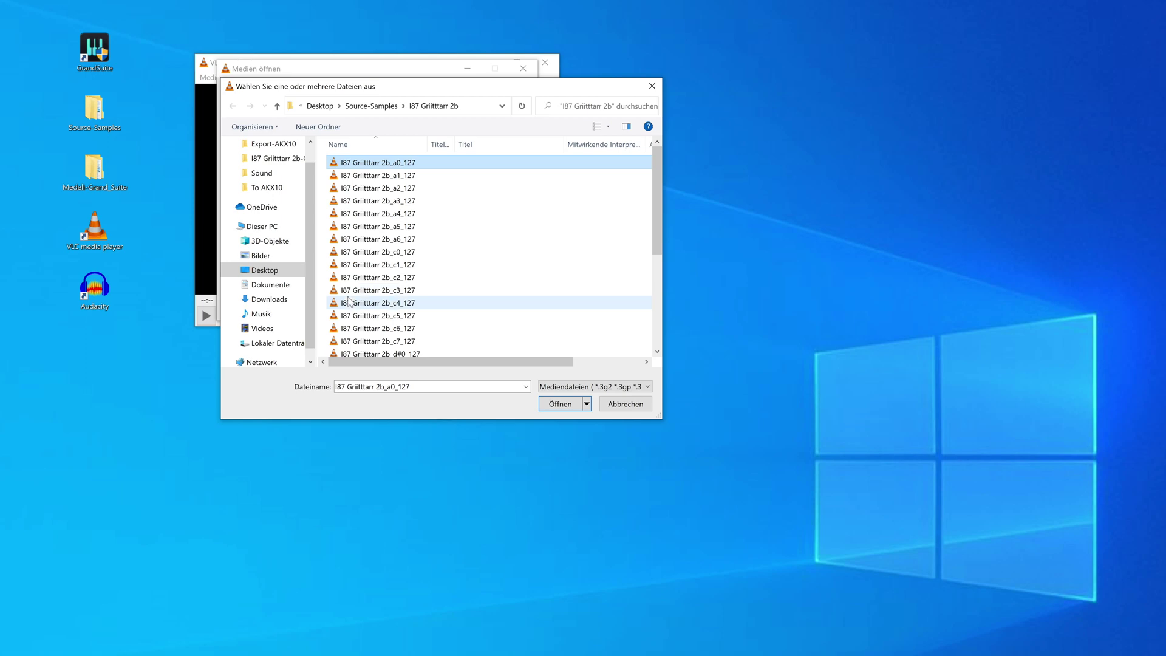
pyautogui.keyDown('shift'); pyautogui.click(369, 227); pyautogui.keyUp('shift')
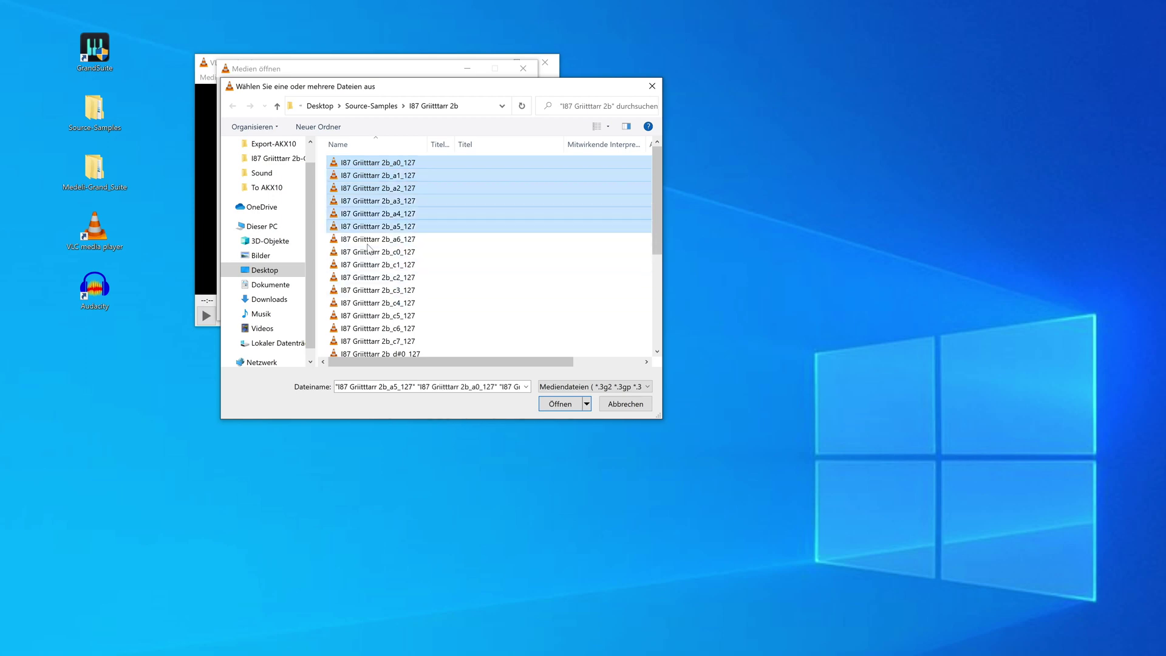
pyautogui.click(569, 405)
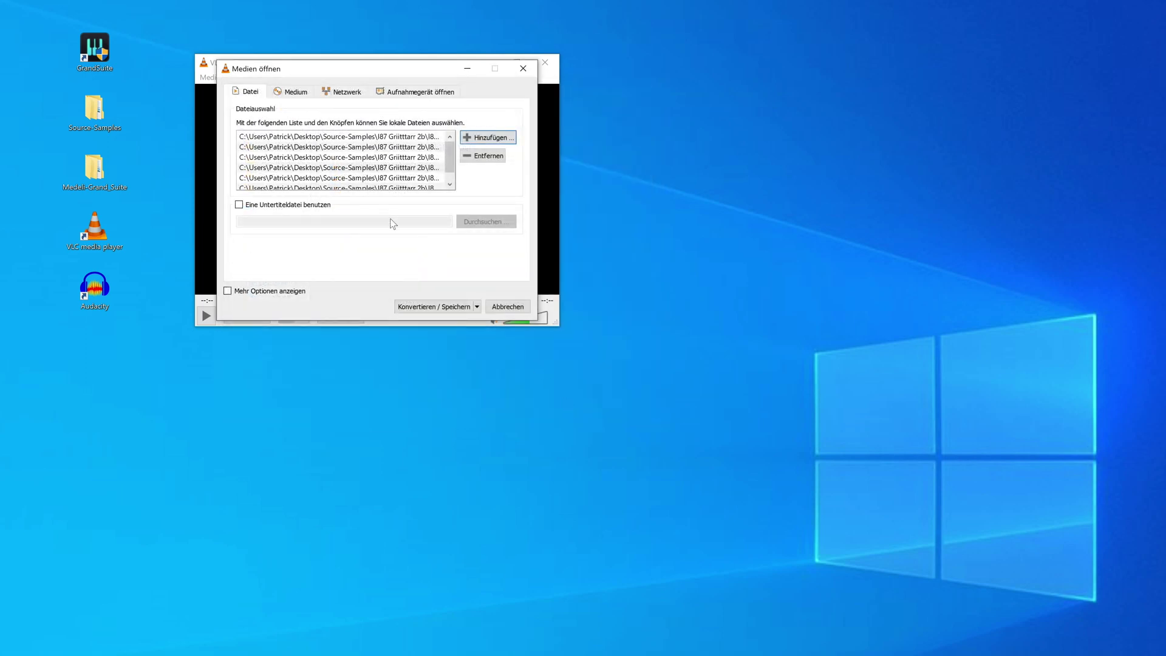
# - Check the profile list, keep Audio - CD, then cancel the conversion and close VLC
pyautogui.click(421, 307)
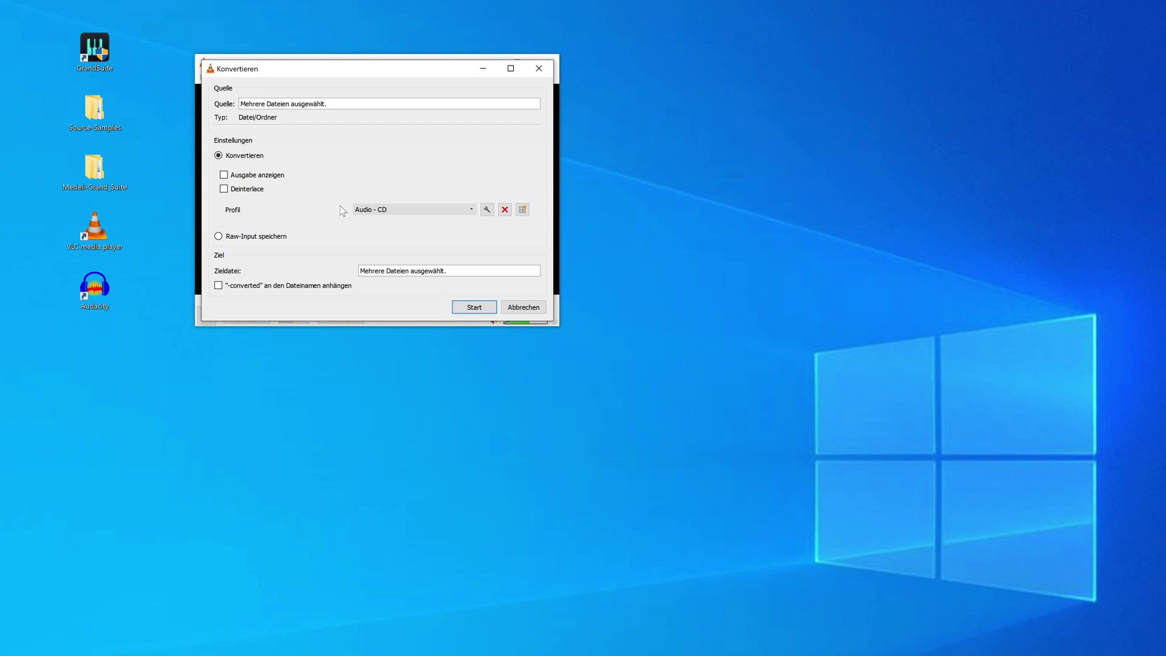
pyautogui.click(415, 212)
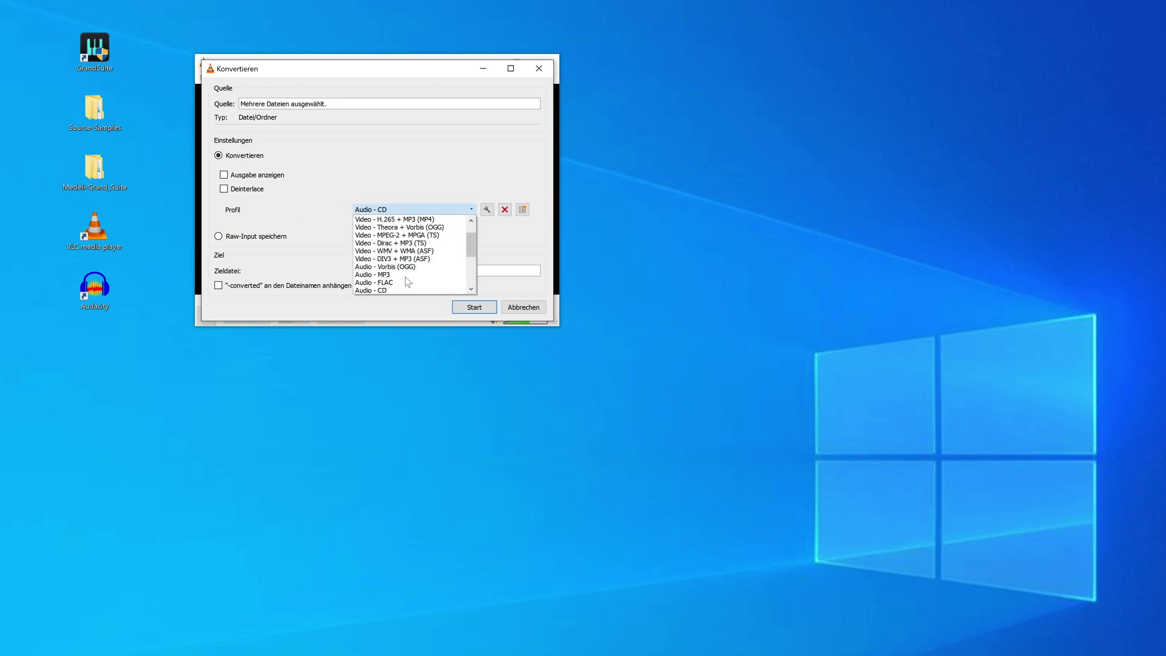
pyautogui.click(418, 209)
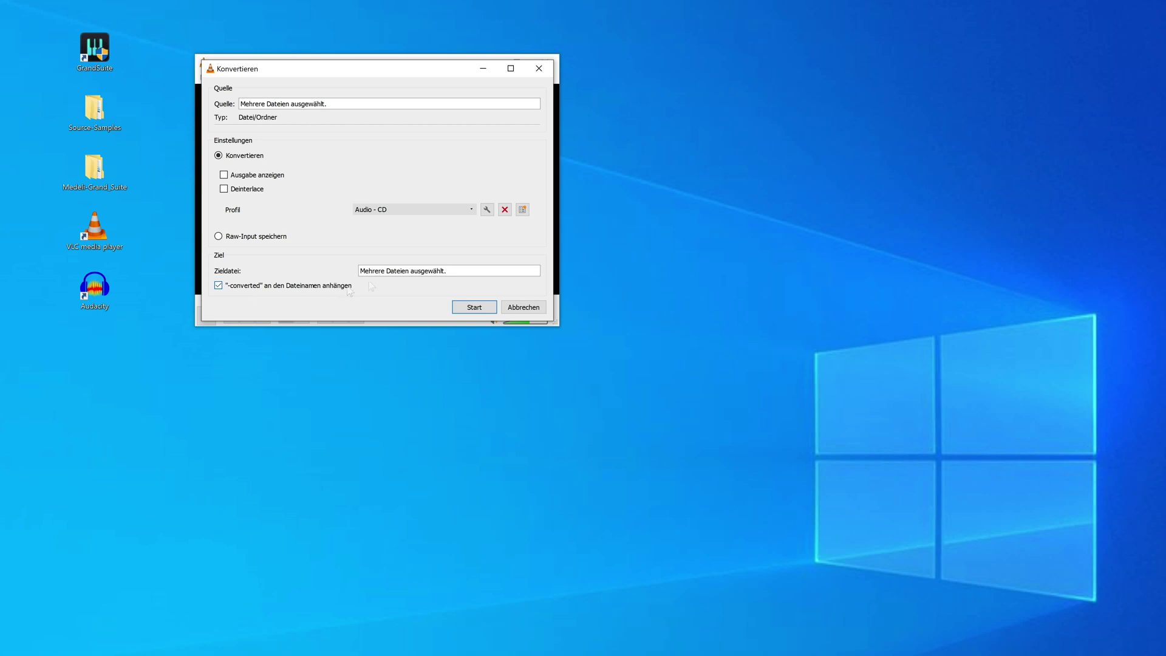
pyautogui.click(524, 308)
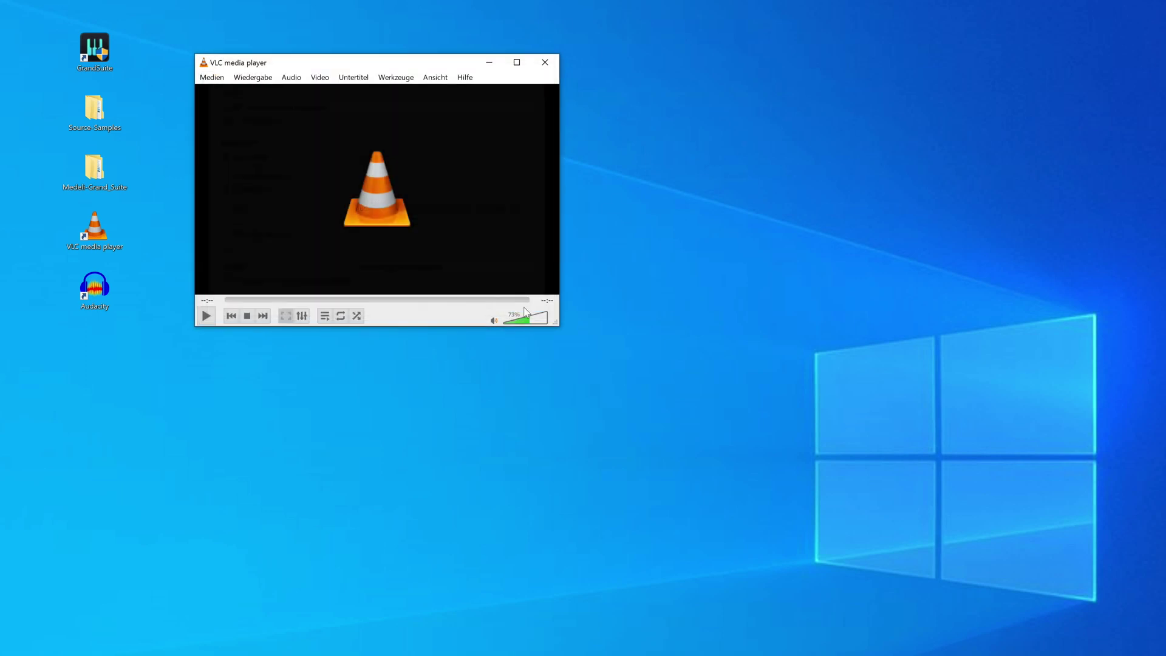
pyautogui.click(547, 63)
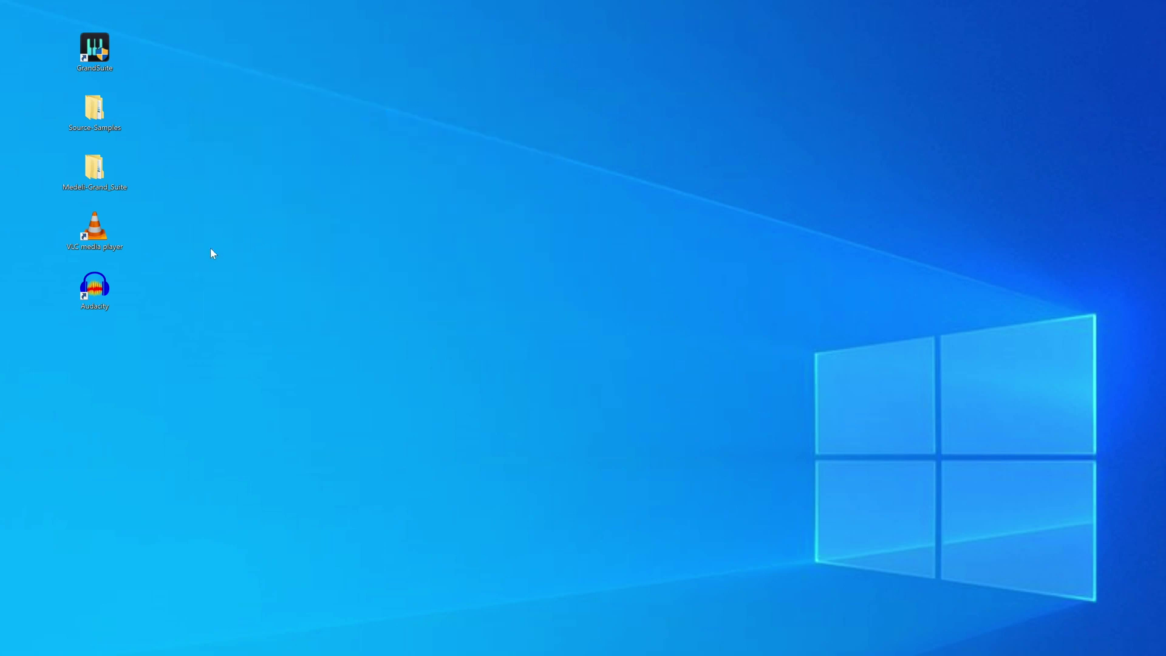
# - Try launching Audacity, then launch GrandSuite from its desktop shortcut
pyautogui.doubleClick(107, 291)
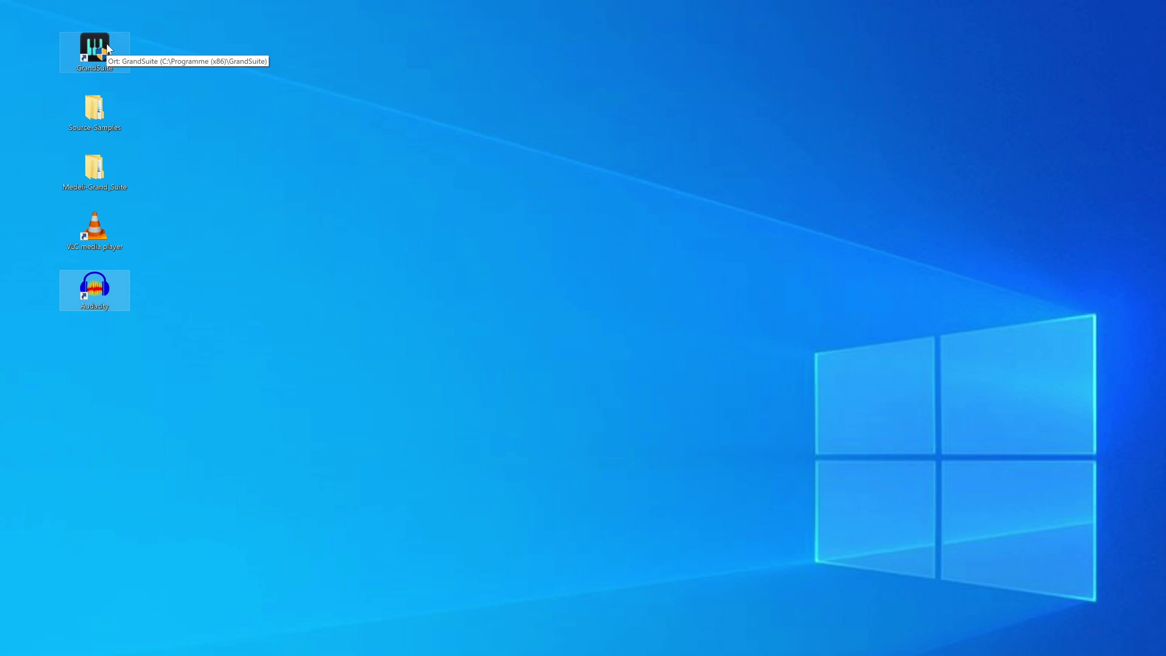
pyautogui.doubleClick(107, 46)
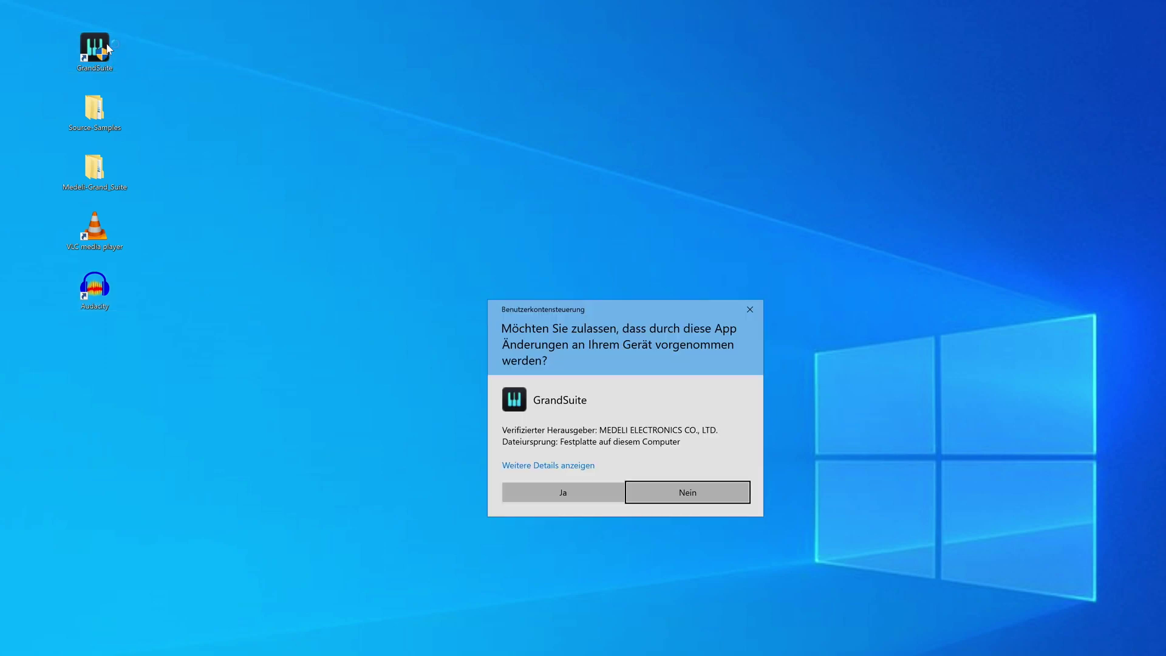
# - Allow GrandSuite to run, move its window higher, and open the Audio & MIDI device settings
pyautogui.click(572, 494)
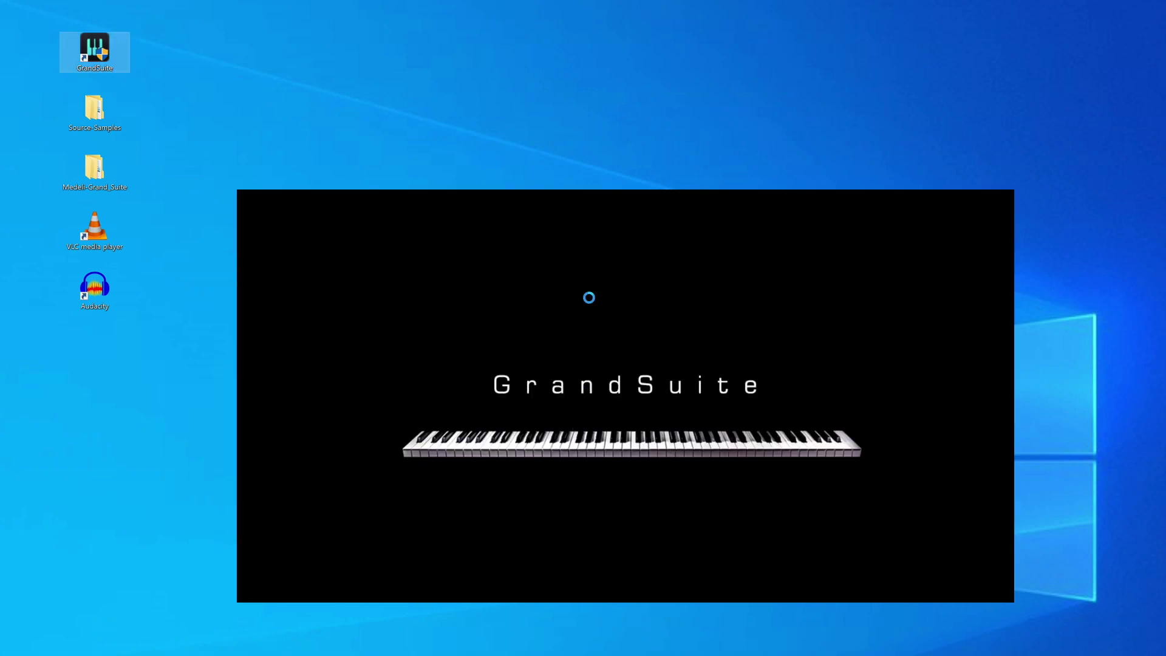
pyautogui.moveTo(614, 191); pyautogui.dragTo(599, 51)
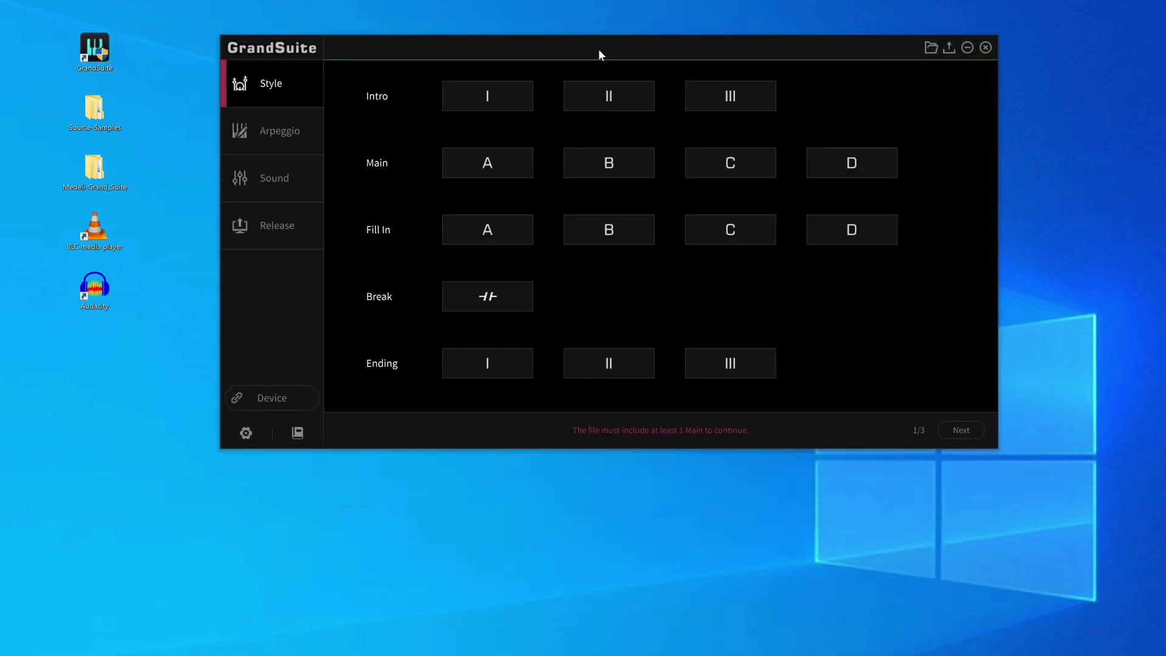
pyautogui.click(276, 399)
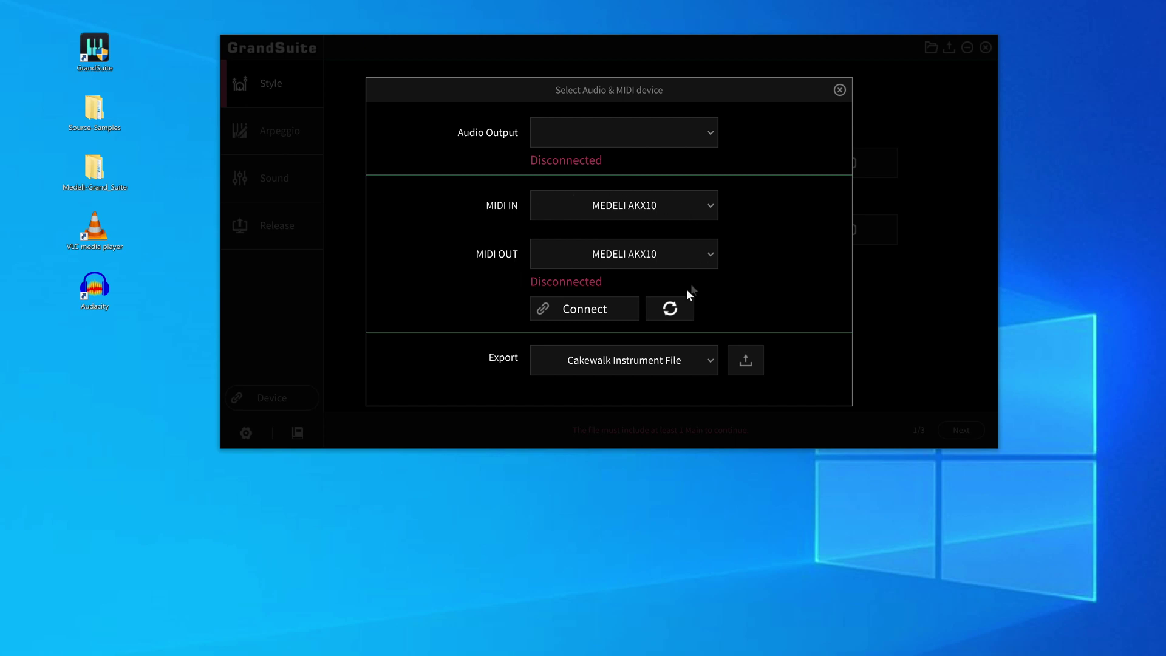
# - Connect over MIDI, set audio output to Lautsprecher (MEDELI AKX10), and close the device dialog
pyautogui.click(580, 310)
pyautogui.click(700, 133)
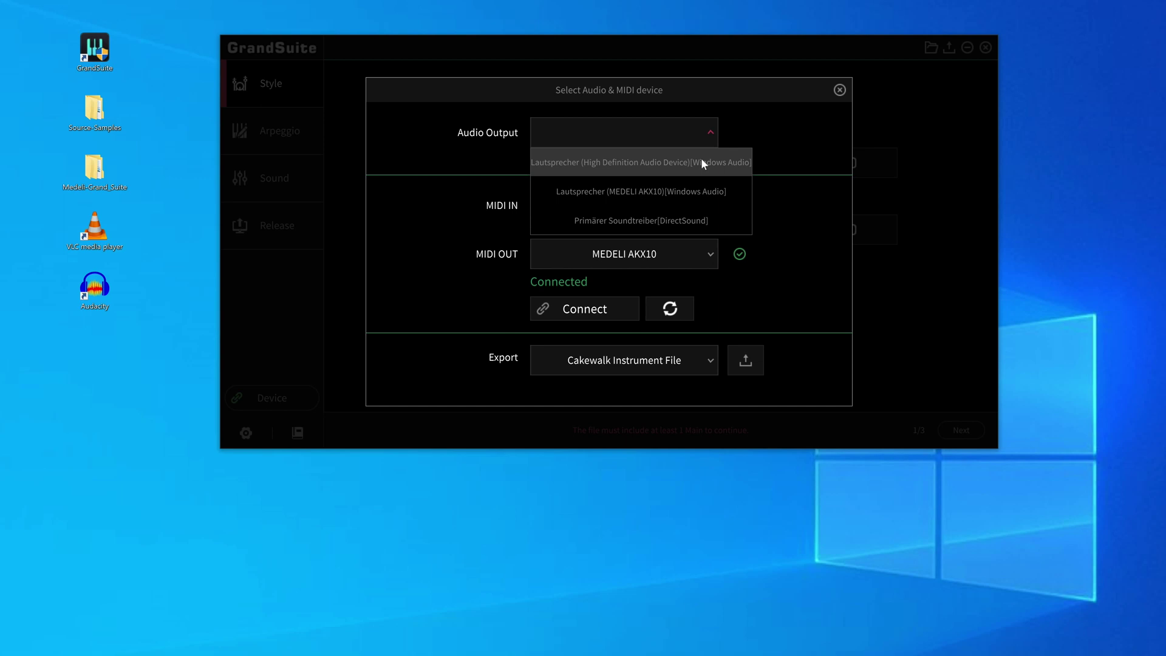
pyautogui.click(669, 190)
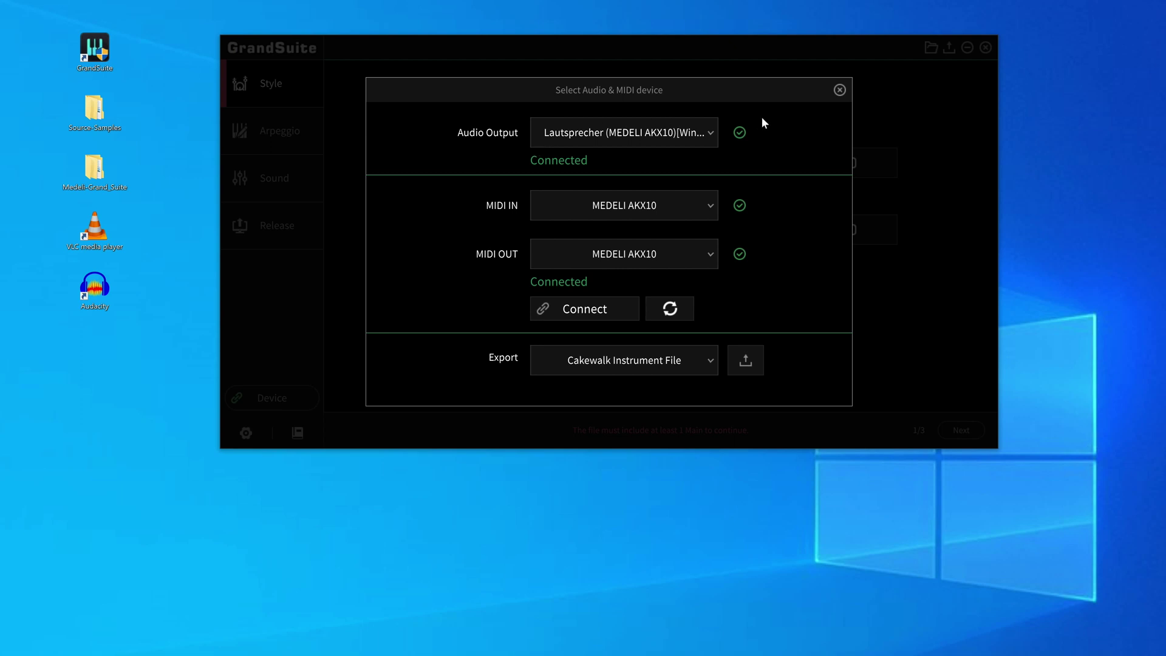
pyautogui.click(839, 90)
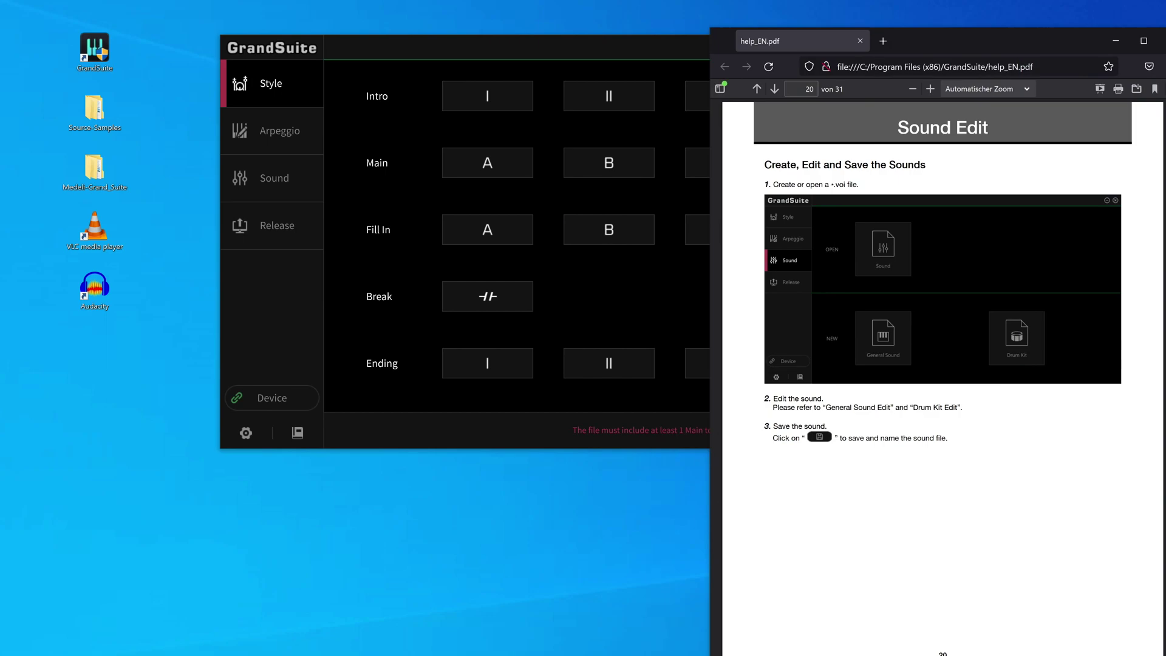
# - Move the help_EN.pdf window left, read pages 20–27 on Sound Edit and Release, then close it
pyautogui.moveTo(922, 41); pyautogui.dragTo(826, 19)
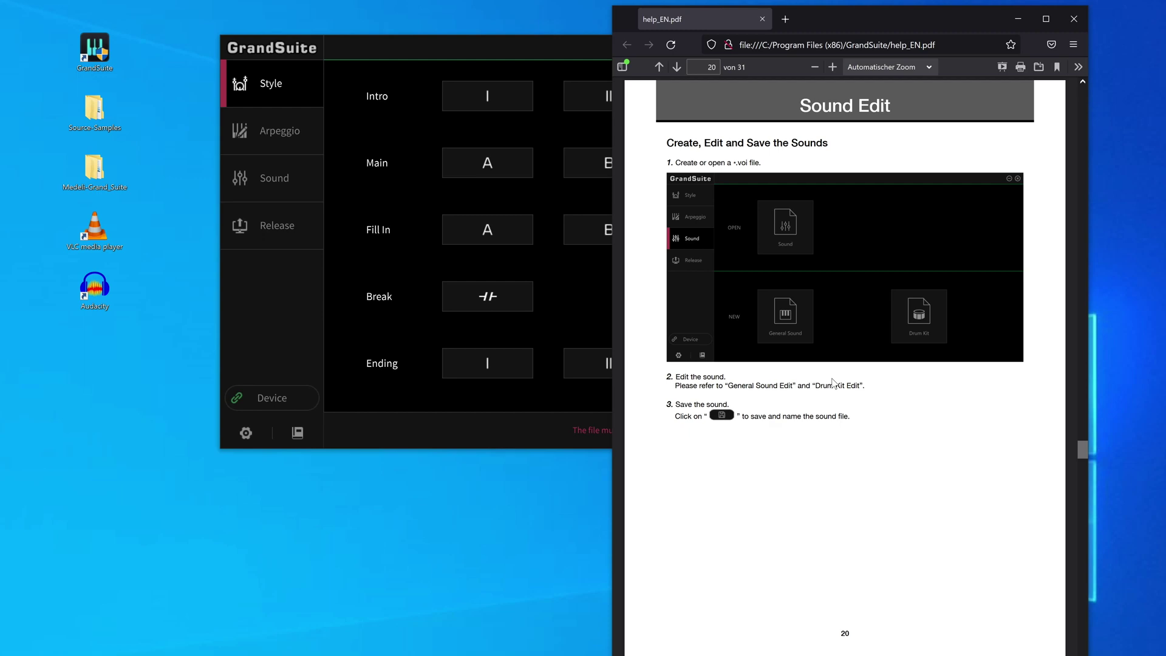
pyautogui.scroll(-15, 832, 382)
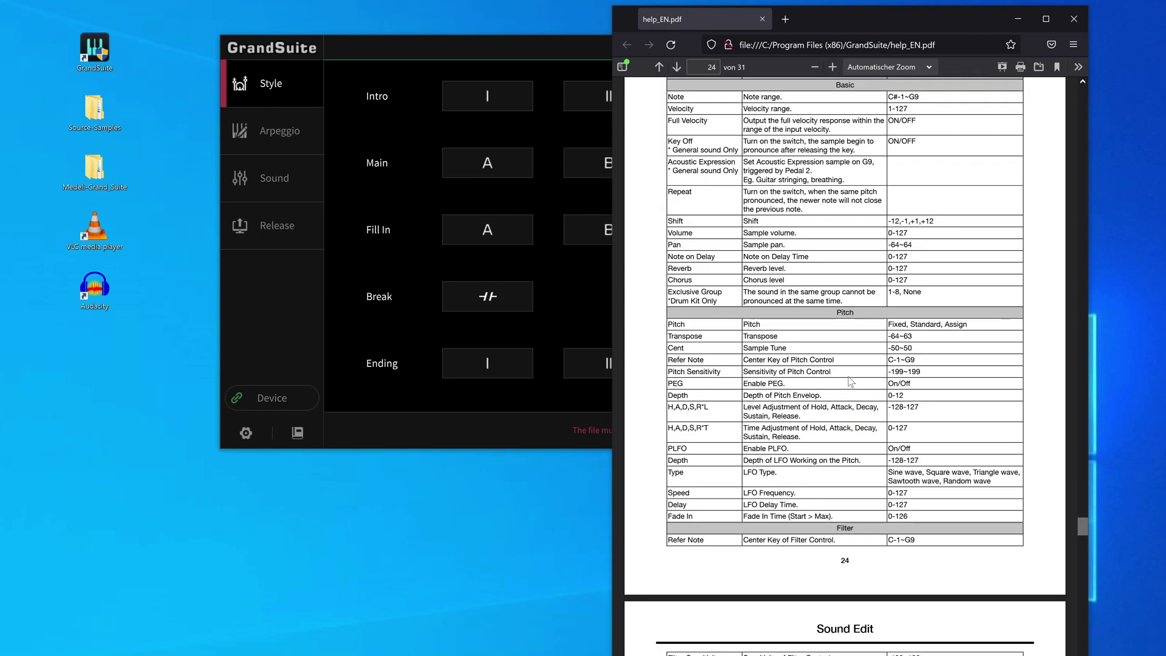
pyautogui.scroll(-3, 852, 290)
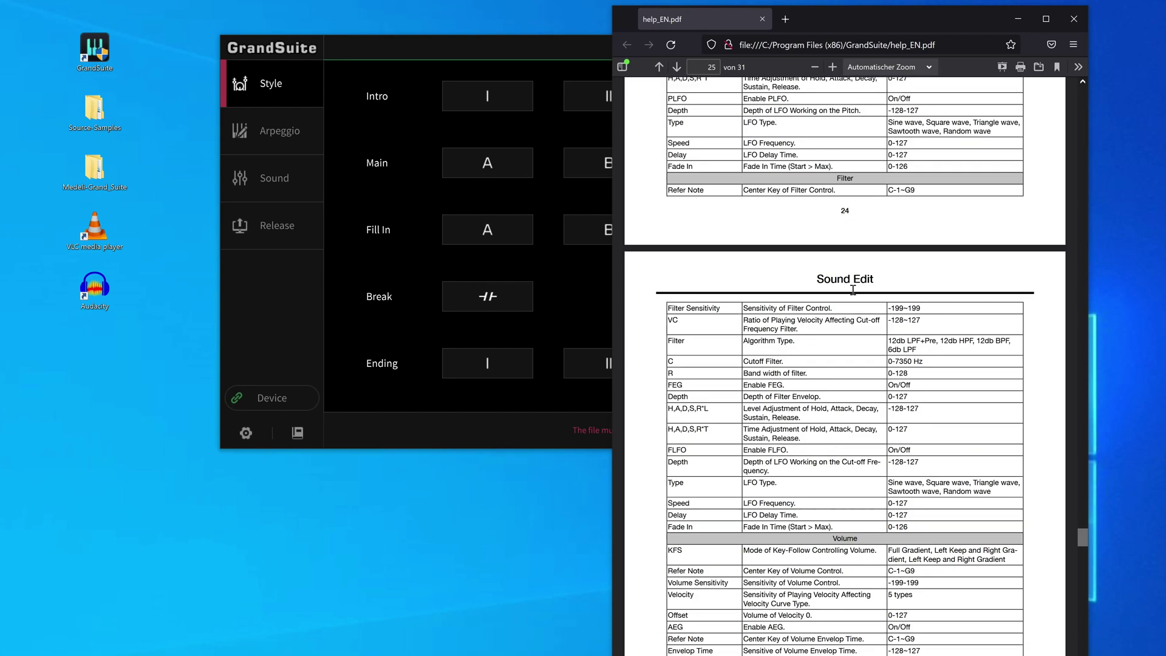
pyautogui.scroll(-4, 852, 290)
pyautogui.scroll(-4, 853, 290)
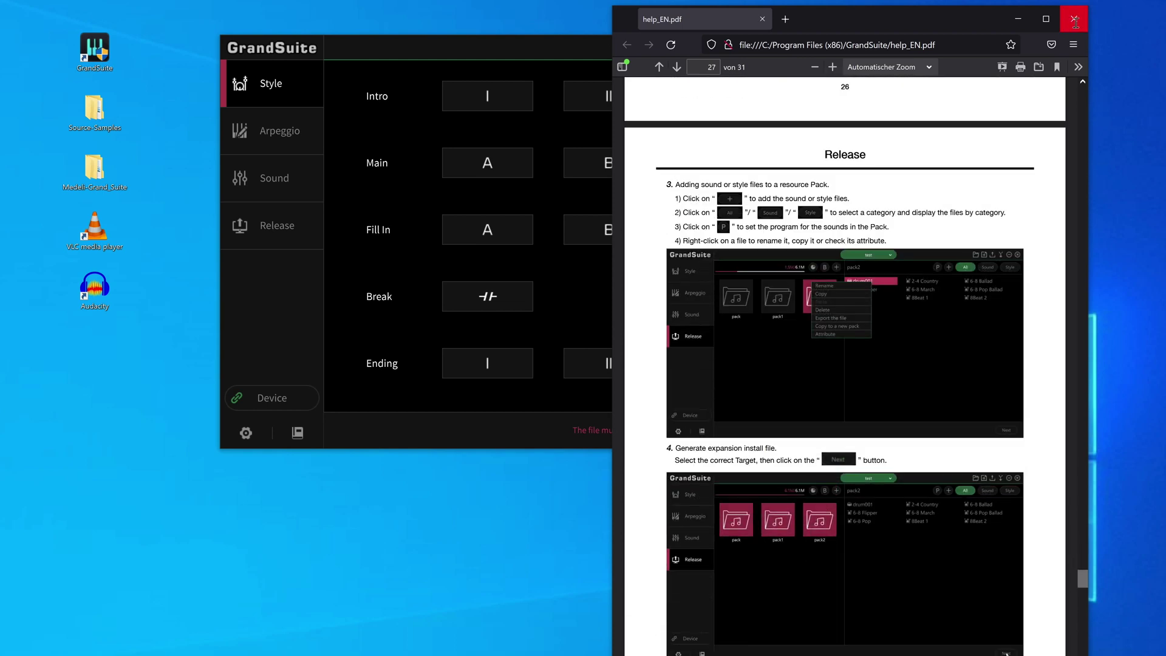
pyautogui.click(1073, 20)
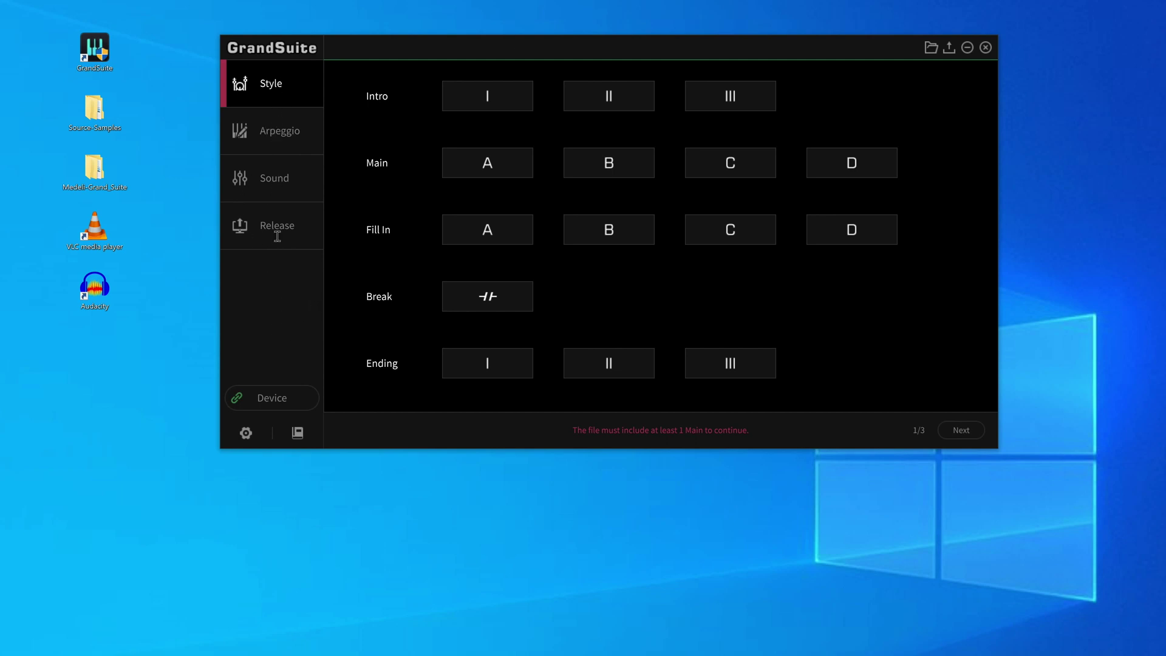
# - Switch to the Sound section and create a new General Sound
pyautogui.click(292, 178)
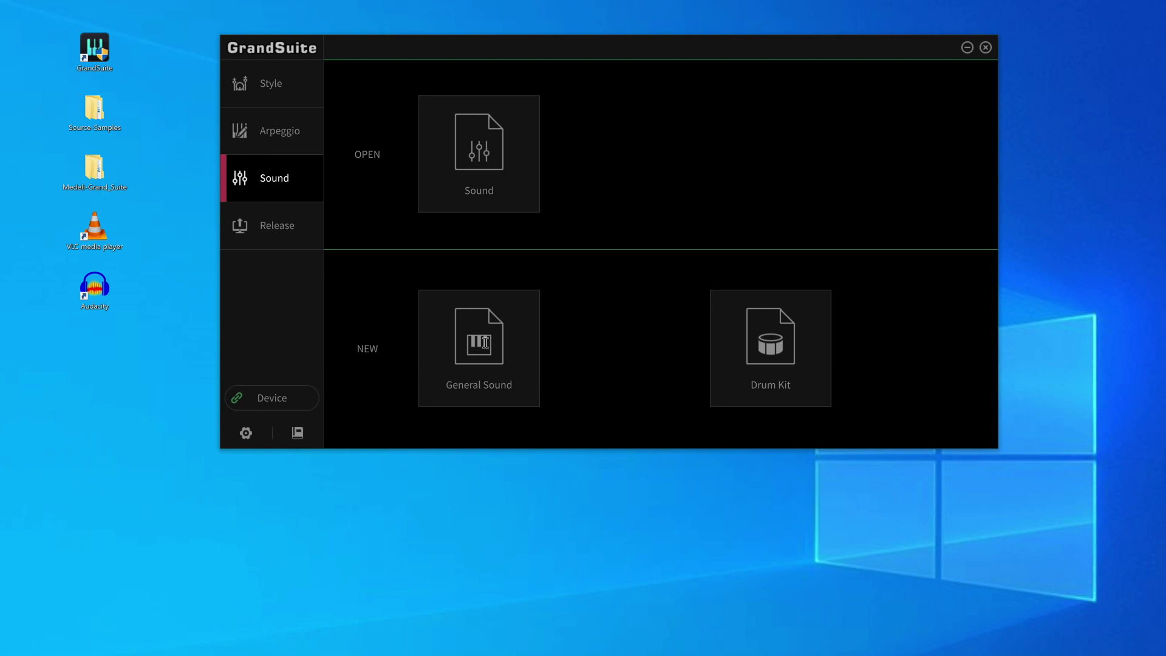
pyautogui.click(482, 341)
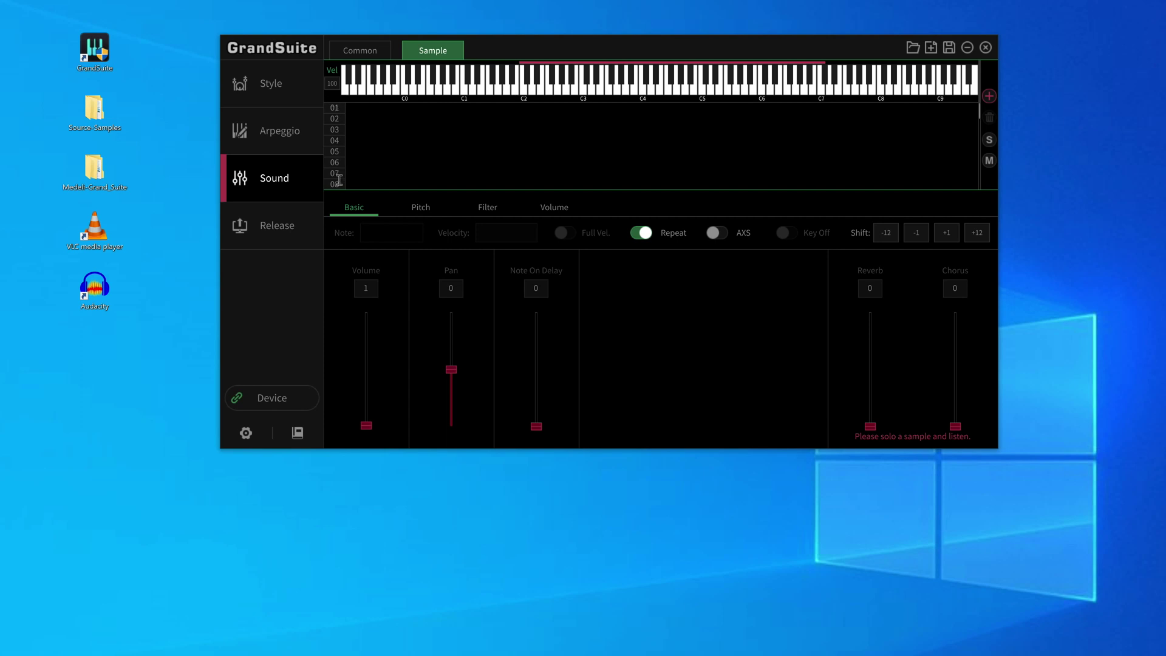
pyautogui.scroll(-5, 337, 180)
pyautogui.scroll(3, 338, 183)
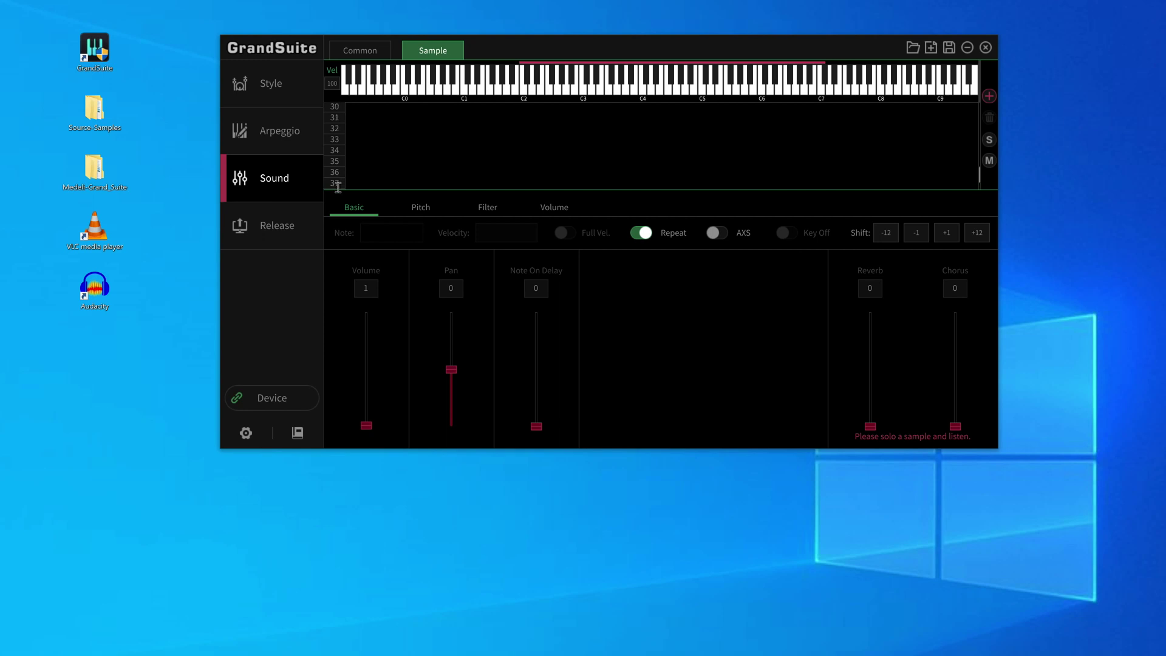
pyautogui.scroll(2, 338, 183)
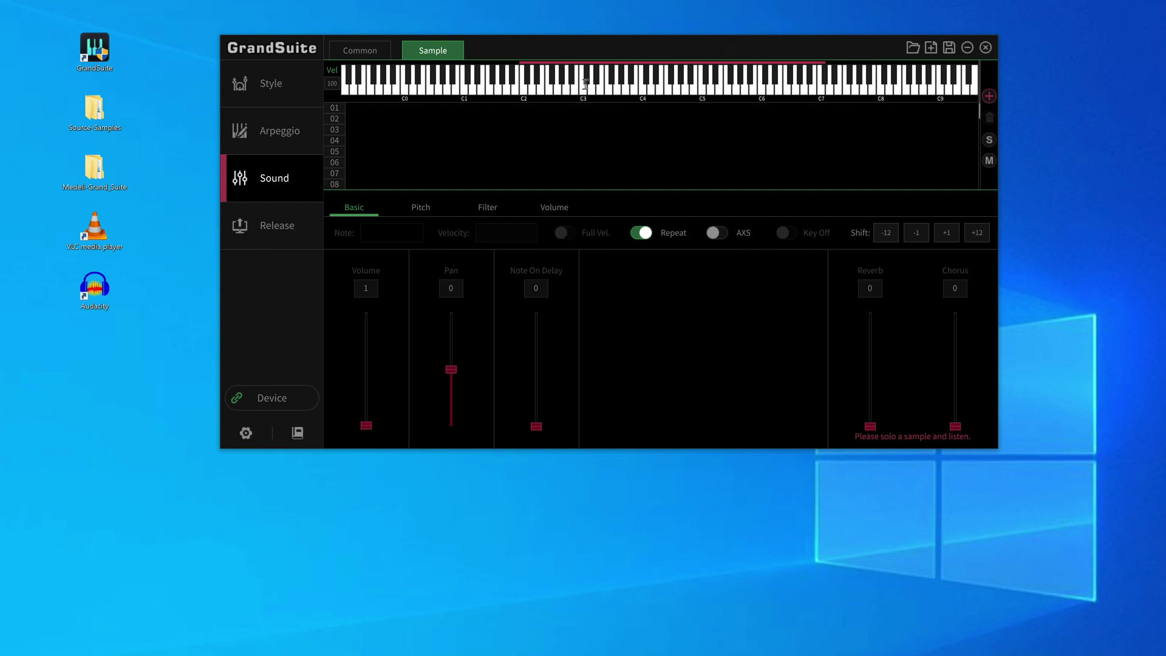
pyautogui.scroll(-10, 373, 142)
pyautogui.scroll(10, 372, 146)
# - Use the red + icon beside the empty sample list to open the file picker
pyautogui.click(988, 93)
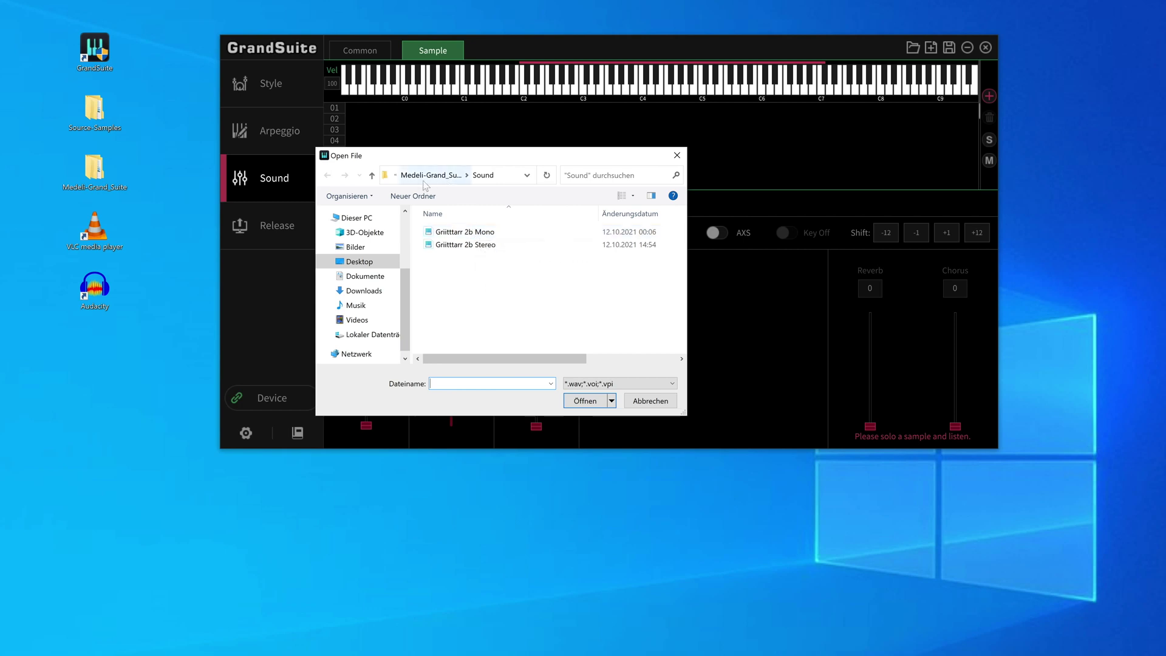
# - Browse to Desktop > Source-Samples > I87 Griitttarr 2b-CD and pick the c2 converted file
pyautogui.click(372, 176)
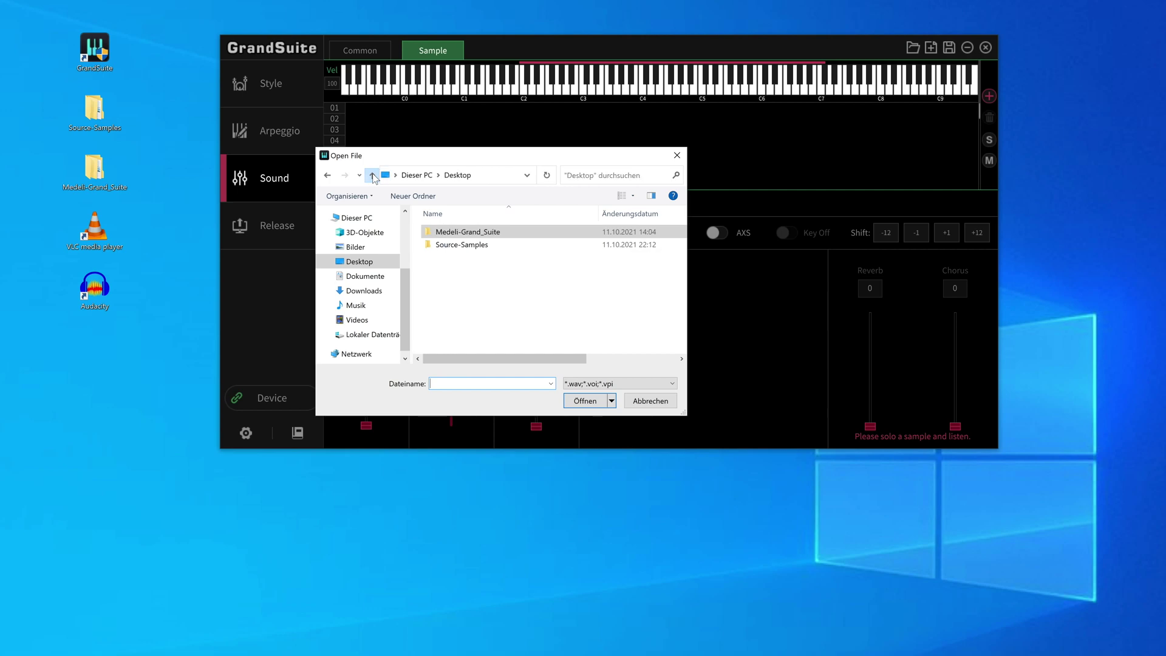
pyautogui.doubleClick(475, 248)
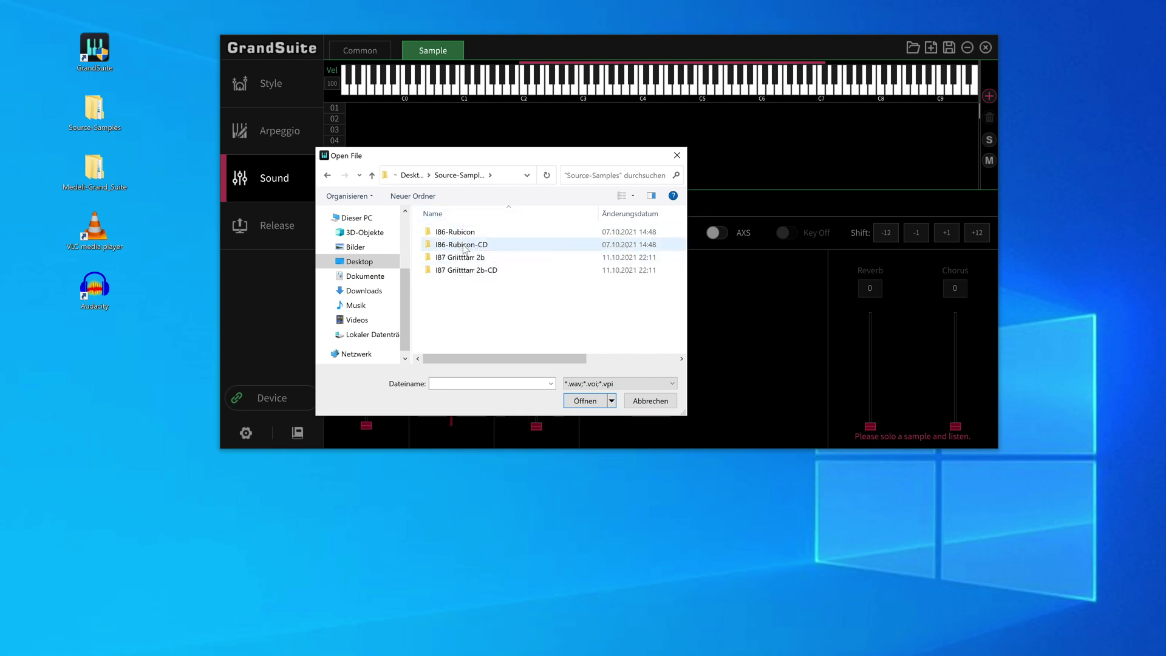
pyautogui.click(463, 277)
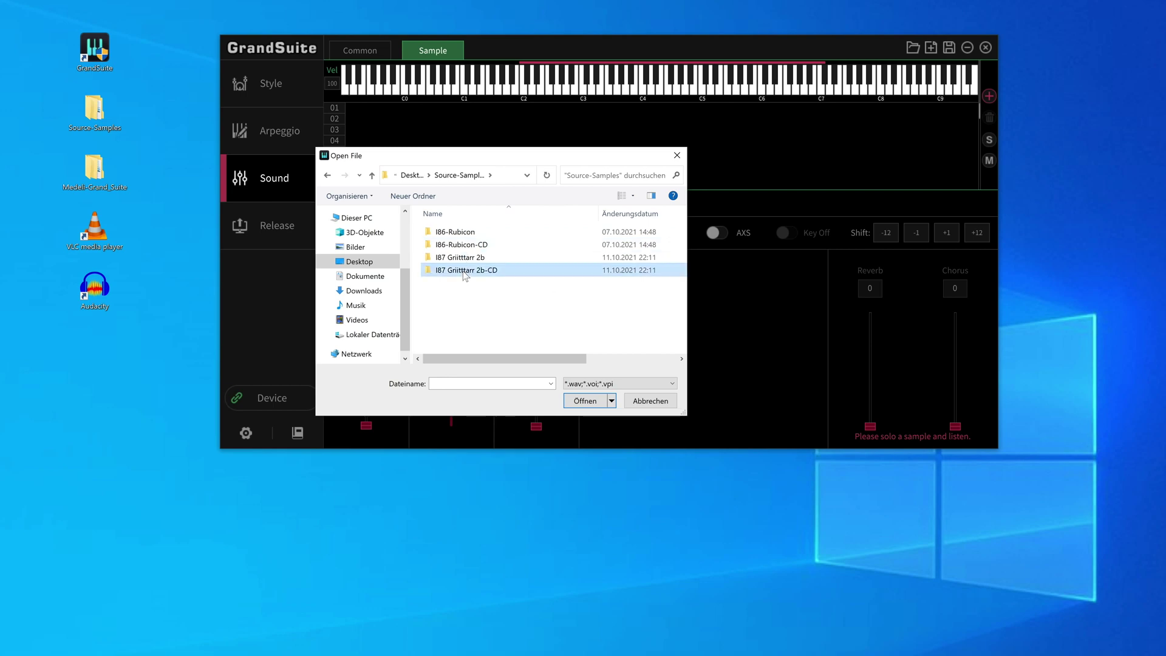
pyautogui.doubleClick(464, 276)
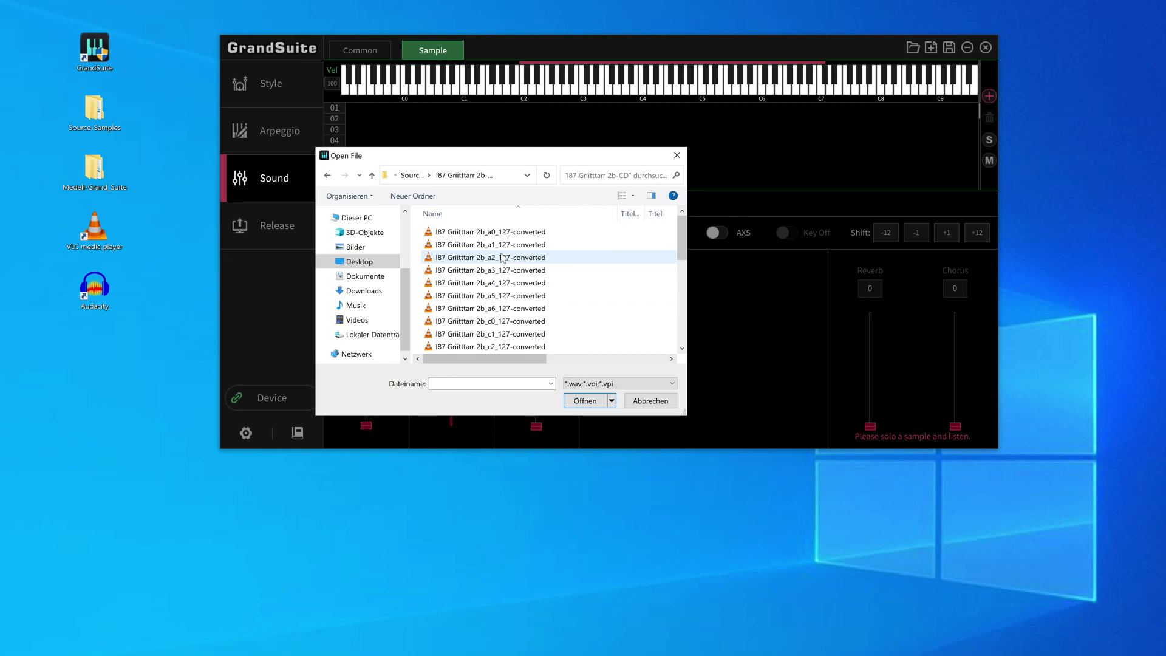
pyautogui.moveTo(682, 239)
pyautogui.mouseDown()
pyautogui.moveTo(678, 314)
pyautogui.moveTo(682, 217)
pyautogui.mouseUp()
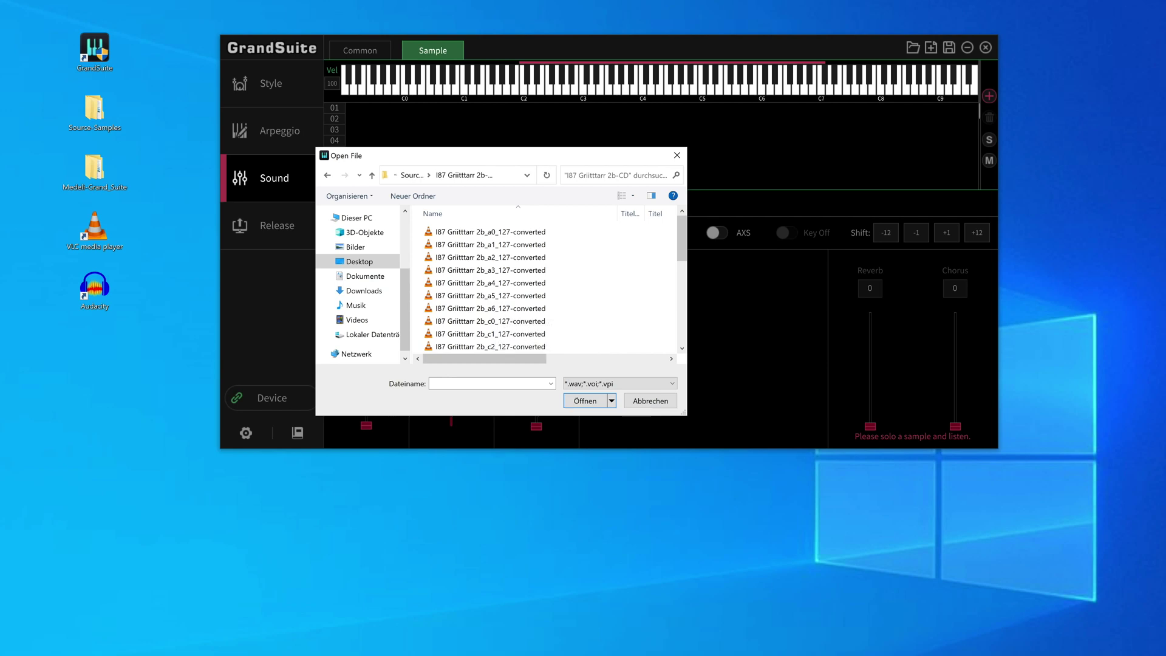
pyautogui.click(466, 348)
# - Load the c2 sample, narrow its key range to C3–D3, and audition it on C3 and D3
pyautogui.click(580, 404)
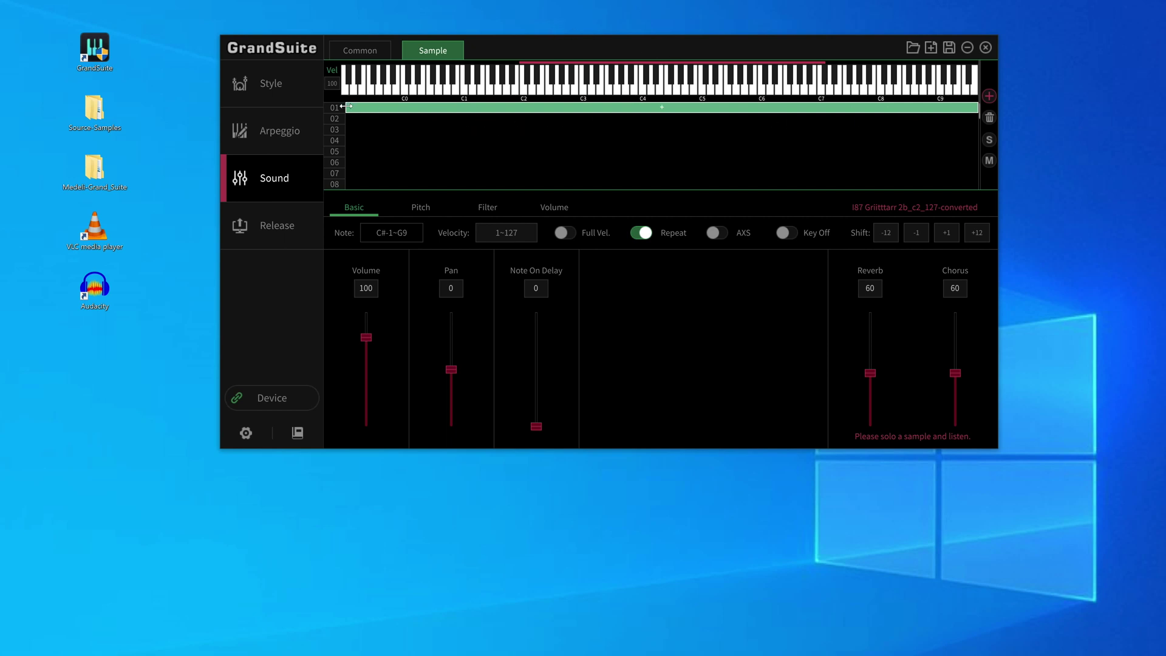
pyautogui.moveTo(342, 106)
pyautogui.mouseDown()
pyautogui.moveTo(538, 100)
pyautogui.moveTo(516, 107)
pyautogui.mouseUp()
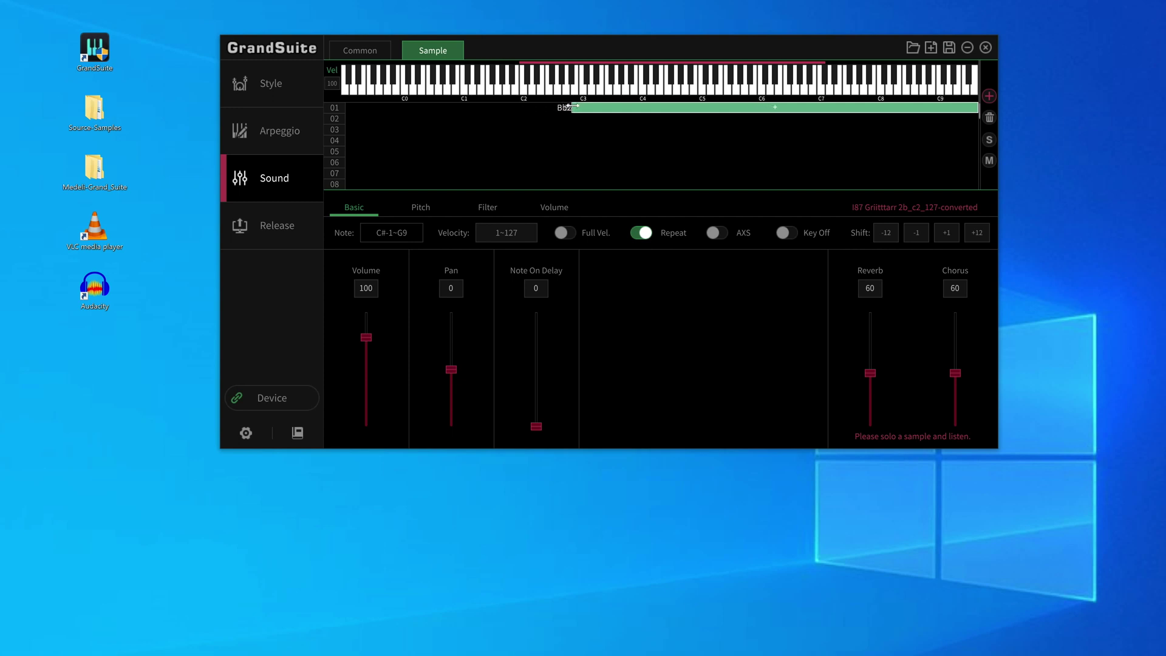
pyautogui.moveTo(516, 108); pyautogui.dragTo(579, 108)
pyautogui.moveTo(978, 107); pyautogui.dragTo(593, 107)
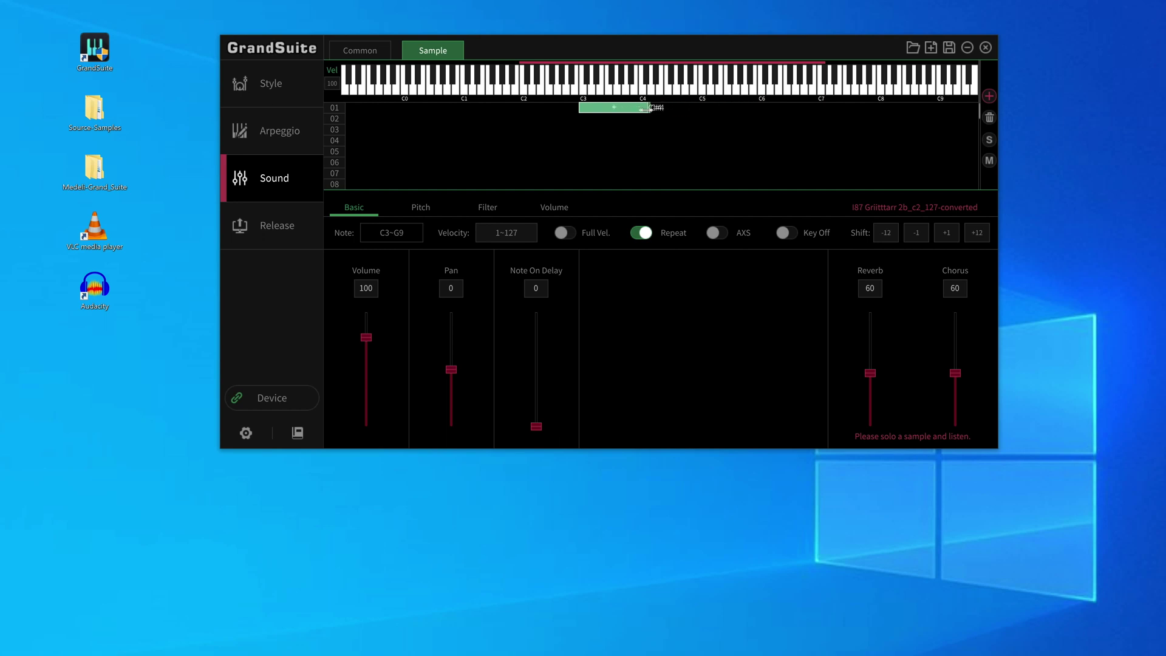
pyautogui.moveTo(593, 108); pyautogui.dragTo(592, 108)
pyautogui.click(584, 89)
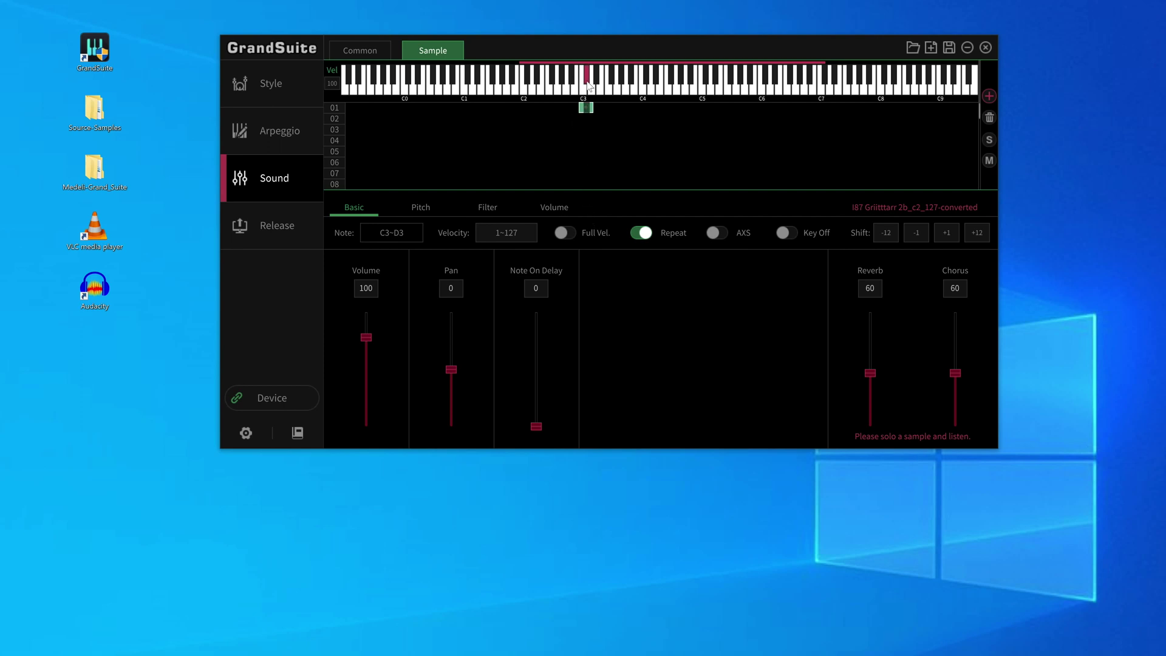
pyautogui.click(590, 91)
# - Play the c2 file from Source-Samples > I87 Griitttarr 2b-CD in VLC, then return to GrandSuite
pyautogui.doubleClick(95, 111)
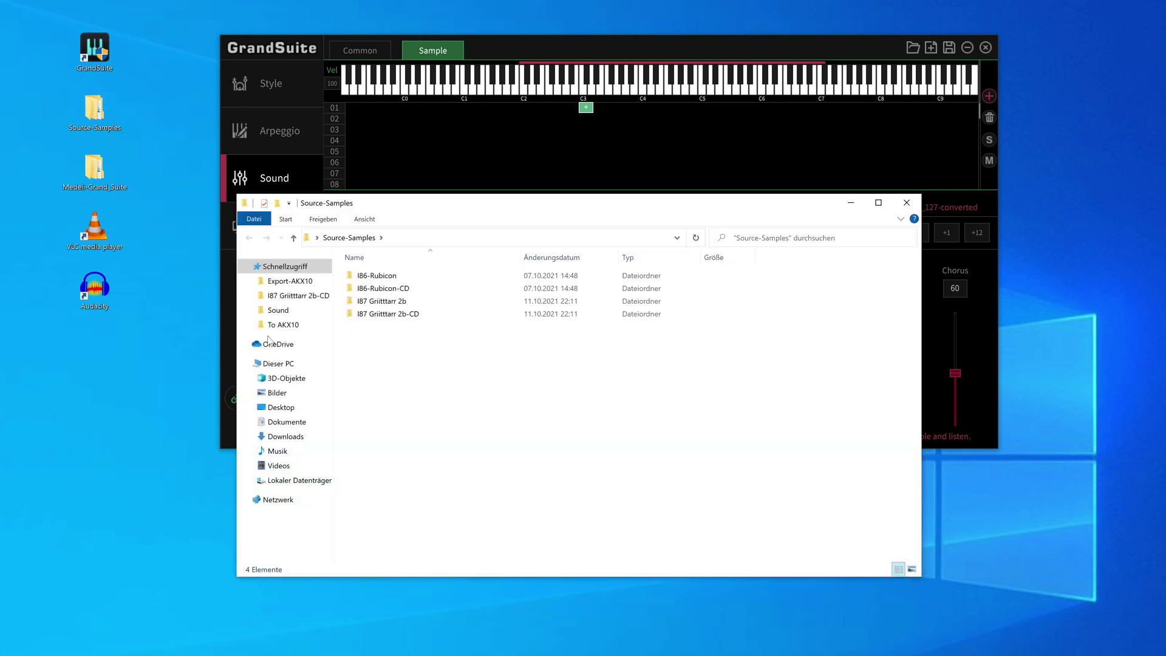
pyautogui.click(381, 314)
pyautogui.doubleClick(381, 314)
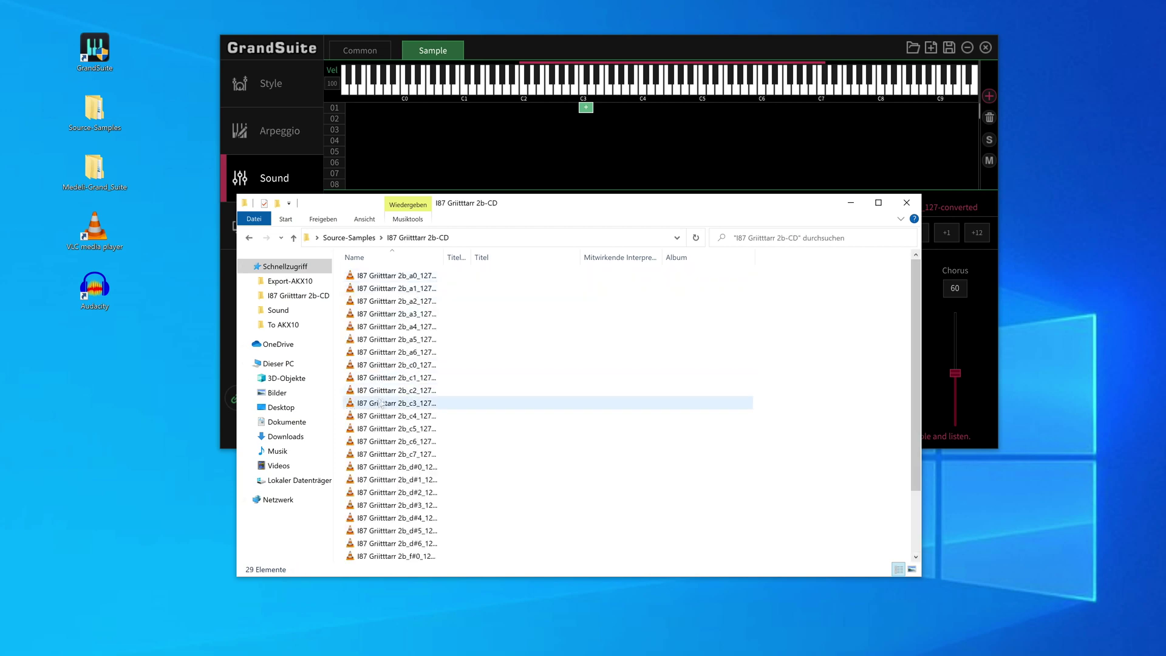
pyautogui.doubleClick(401, 392)
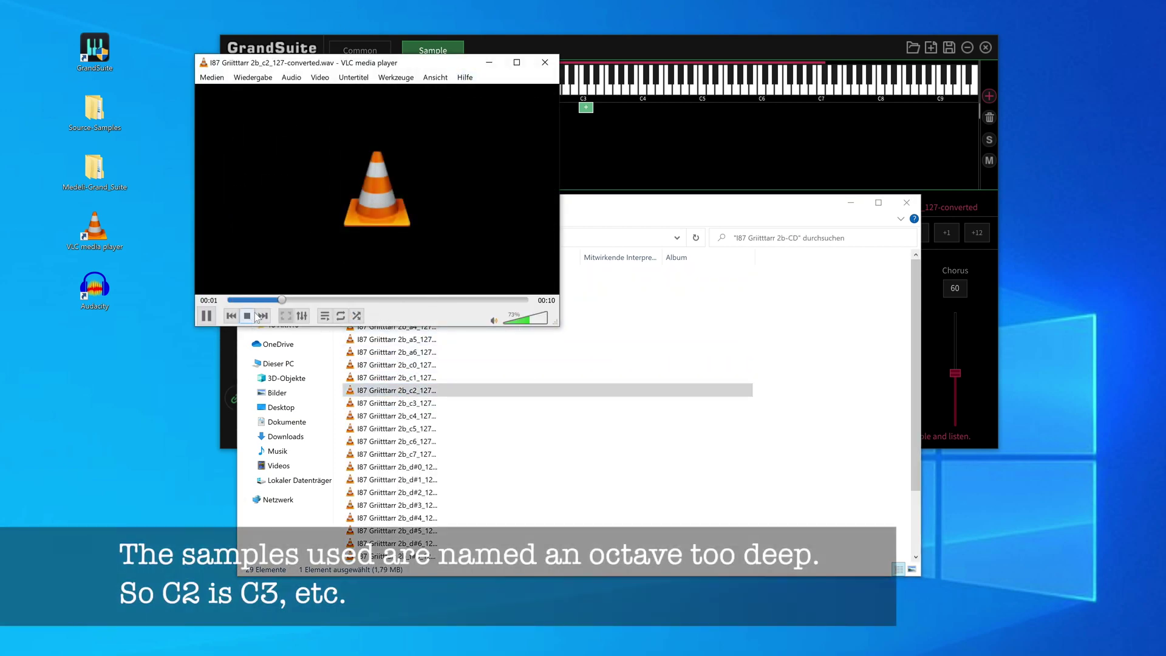
pyautogui.click(636, 145)
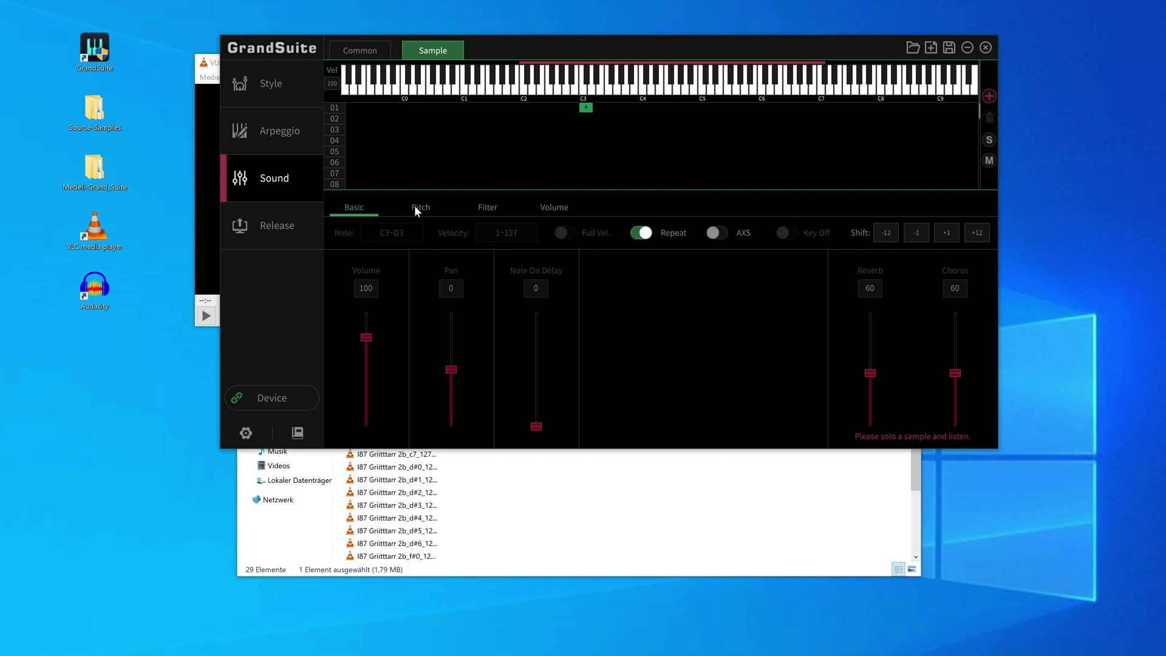
# - Lower the C3 guitar sample's top velocity to 40
pyautogui.click(586, 111)
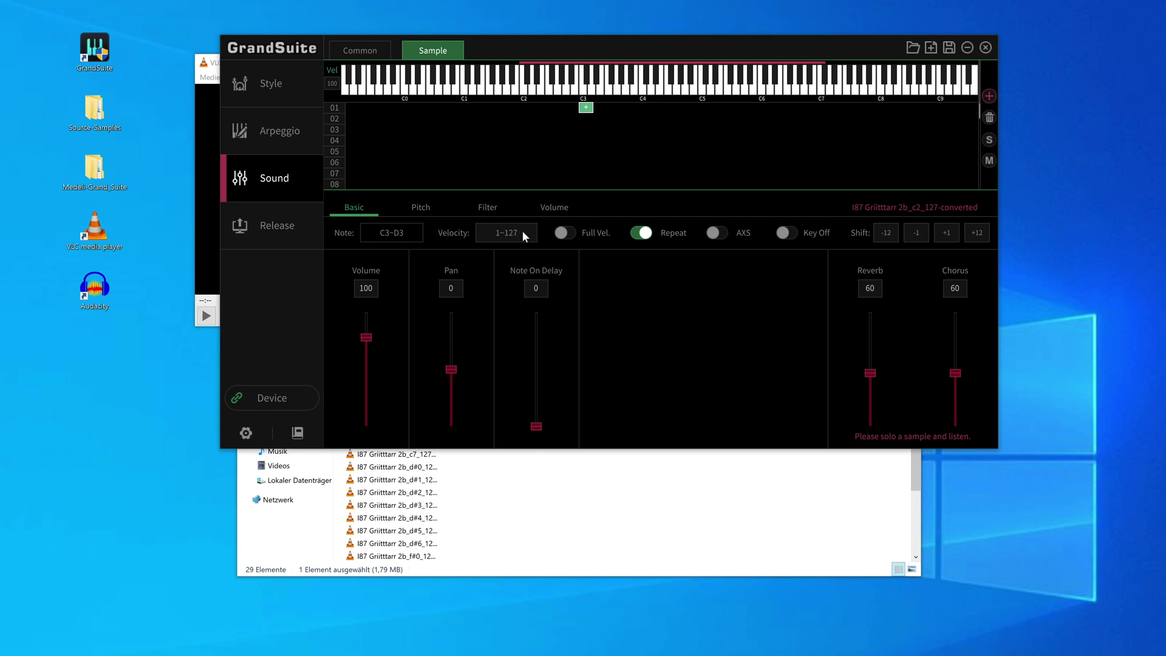
pyautogui.click(502, 233)
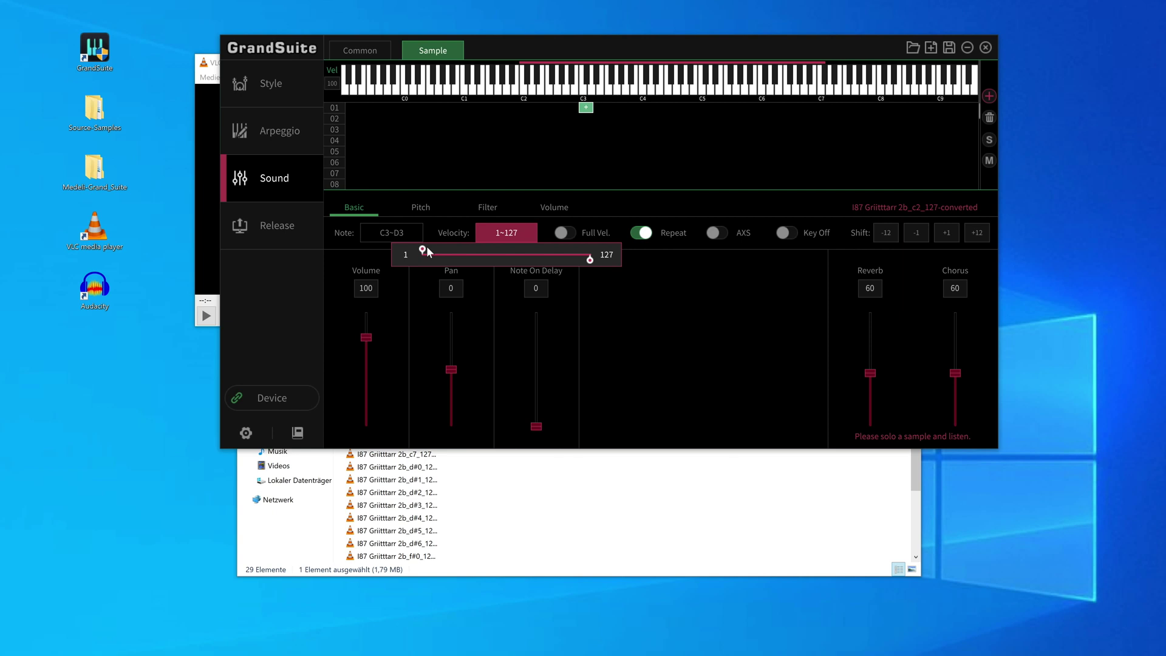
pyautogui.moveTo(590, 263); pyautogui.dragTo(479, 261)
pyautogui.moveTo(479, 262); pyautogui.dragTo(473, 261)
pyautogui.click(621, 203)
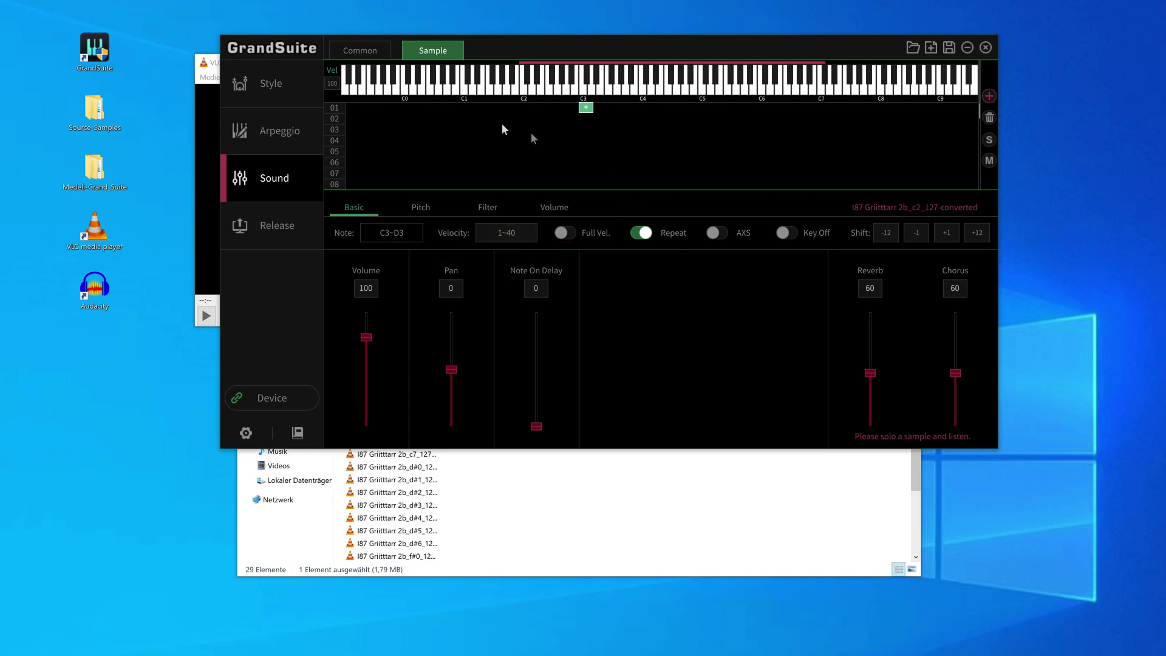
# - Lower the test playing velocity to 34 and audition C3
pyautogui.click(333, 84)
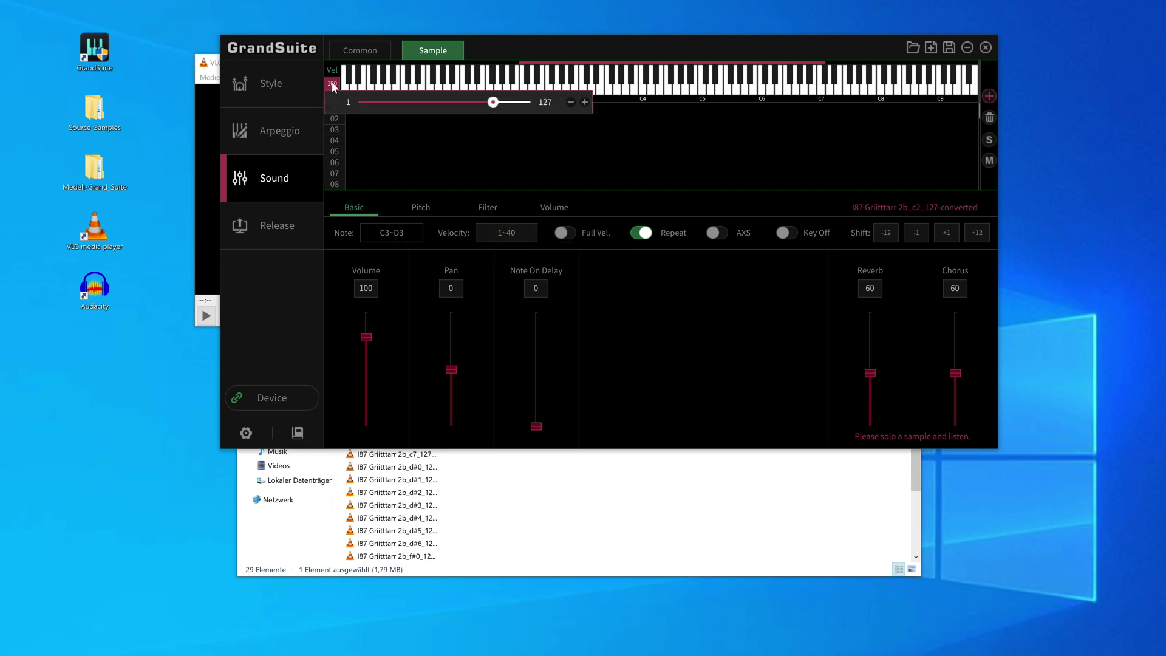
pyautogui.click(655, 122)
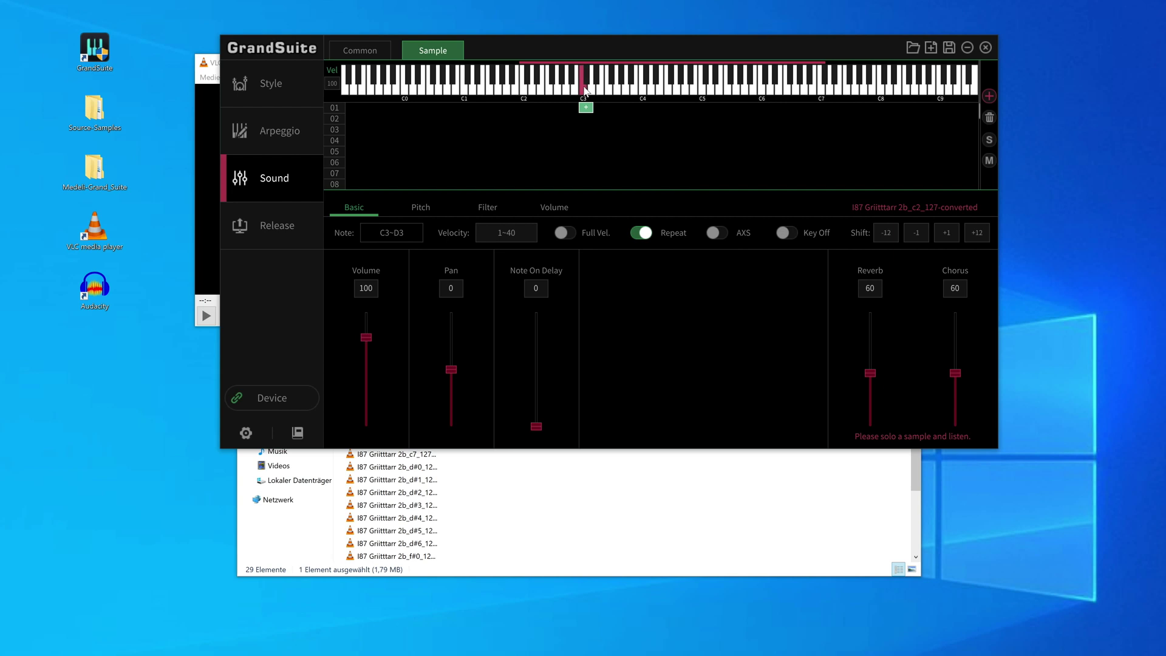
pyautogui.click(334, 85)
pyautogui.moveTo(495, 102); pyautogui.dragTo(403, 103)
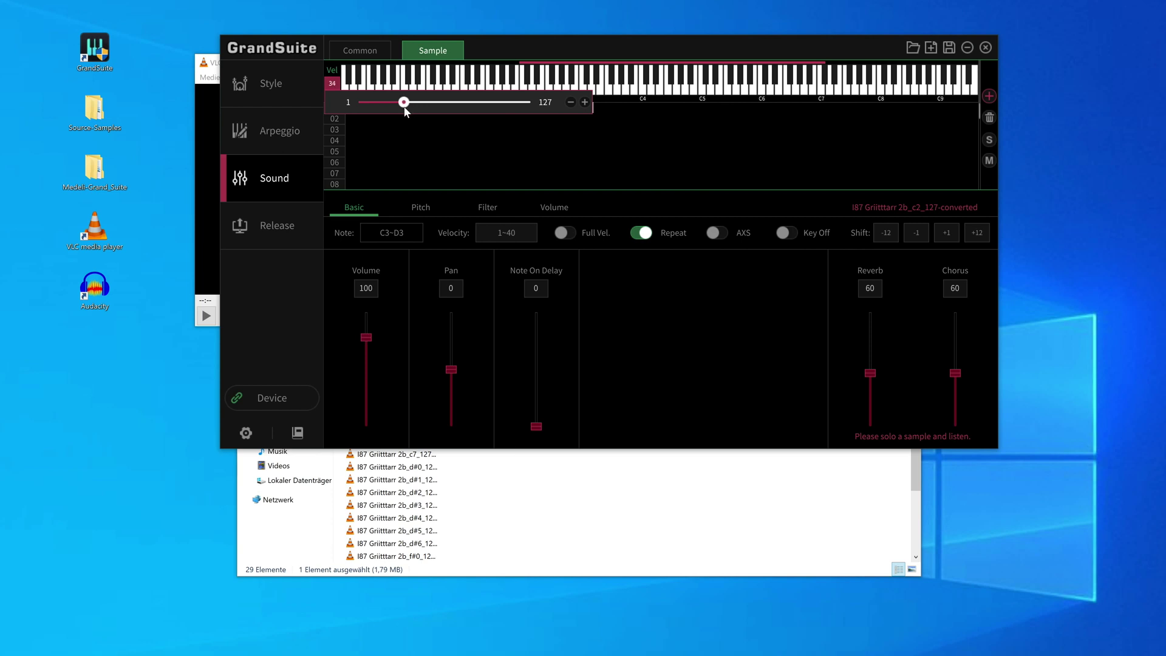
pyautogui.click(583, 90)
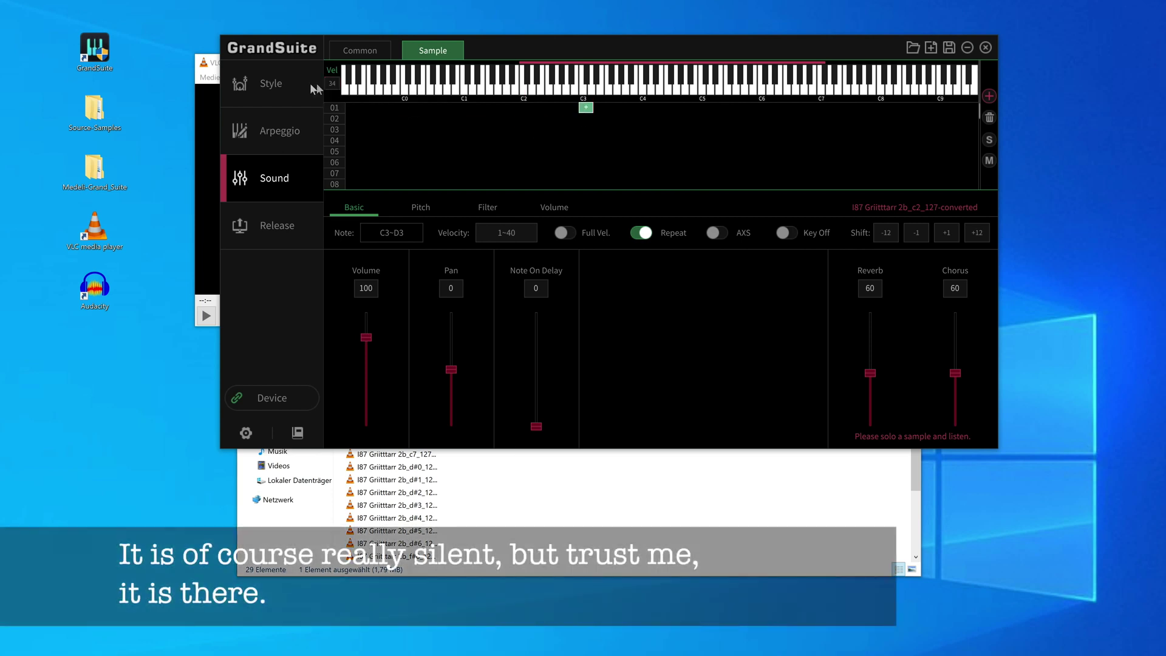
# - Restore top velocity to 127 and test velocity to 100, then show pitch settings
pyautogui.click(509, 235)
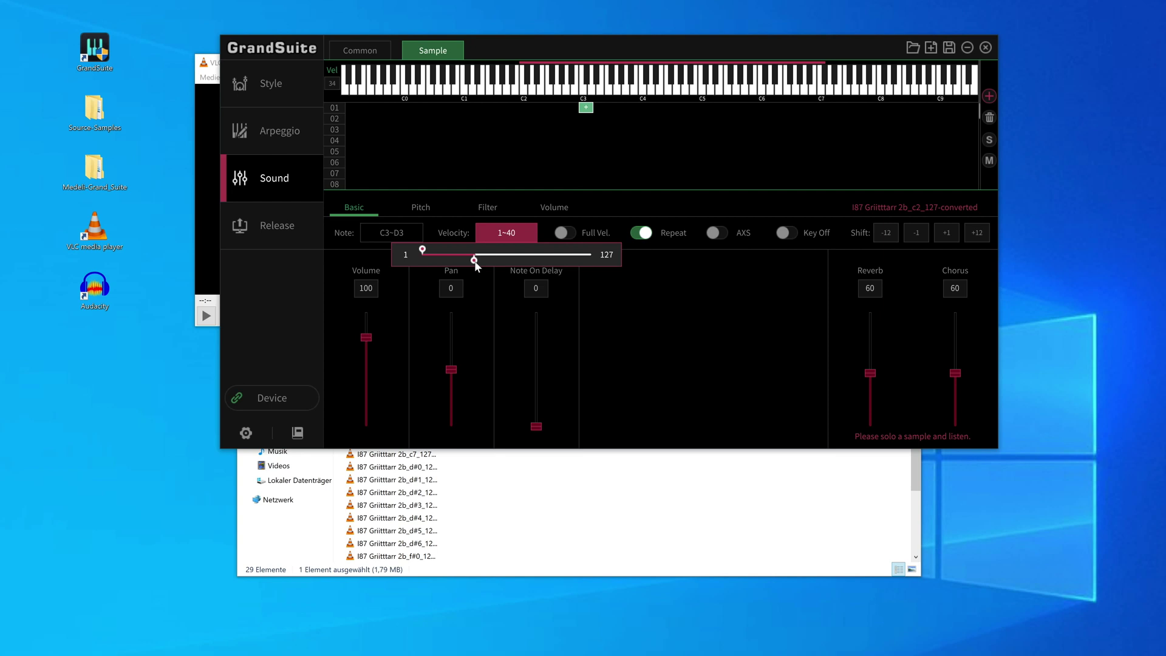
pyautogui.moveTo(475, 260); pyautogui.dragTo(620, 259)
pyautogui.click(535, 148)
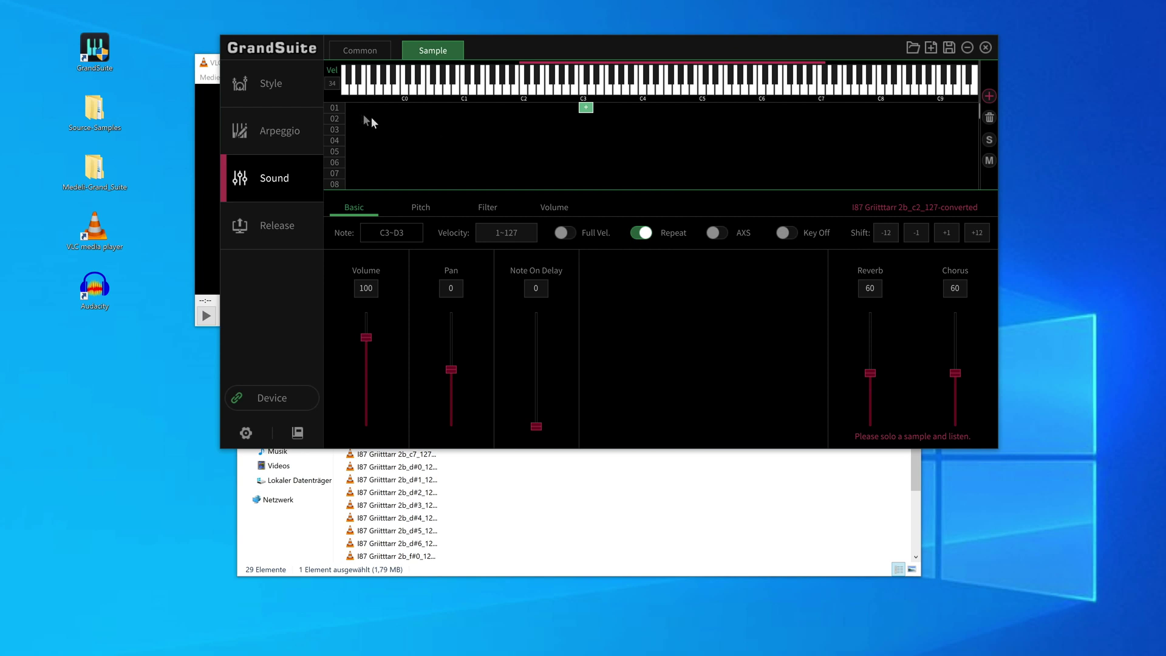
pyautogui.click(332, 83)
pyautogui.moveTo(405, 103); pyautogui.dragTo(493, 104)
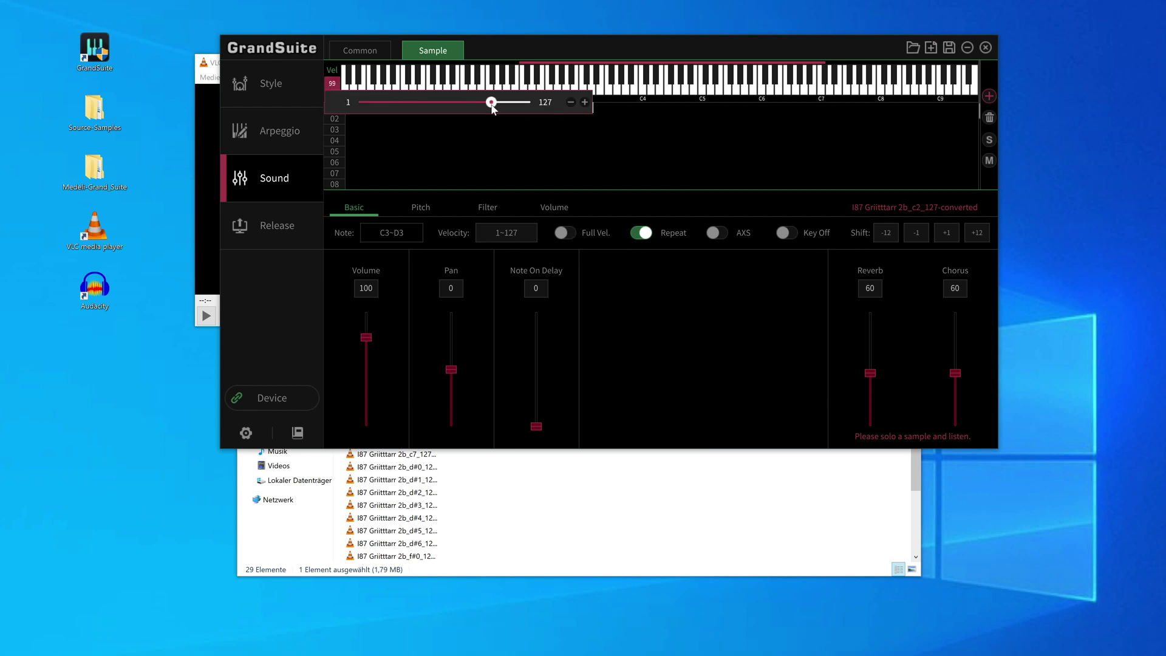
pyautogui.click(531, 151)
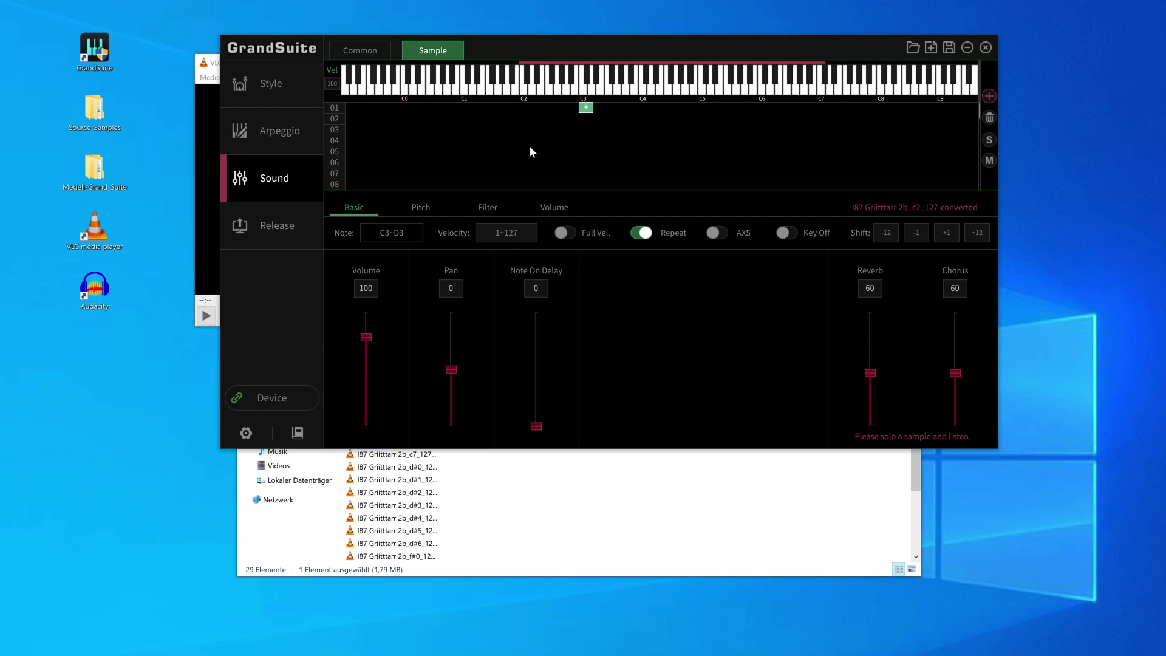
pyautogui.click(420, 211)
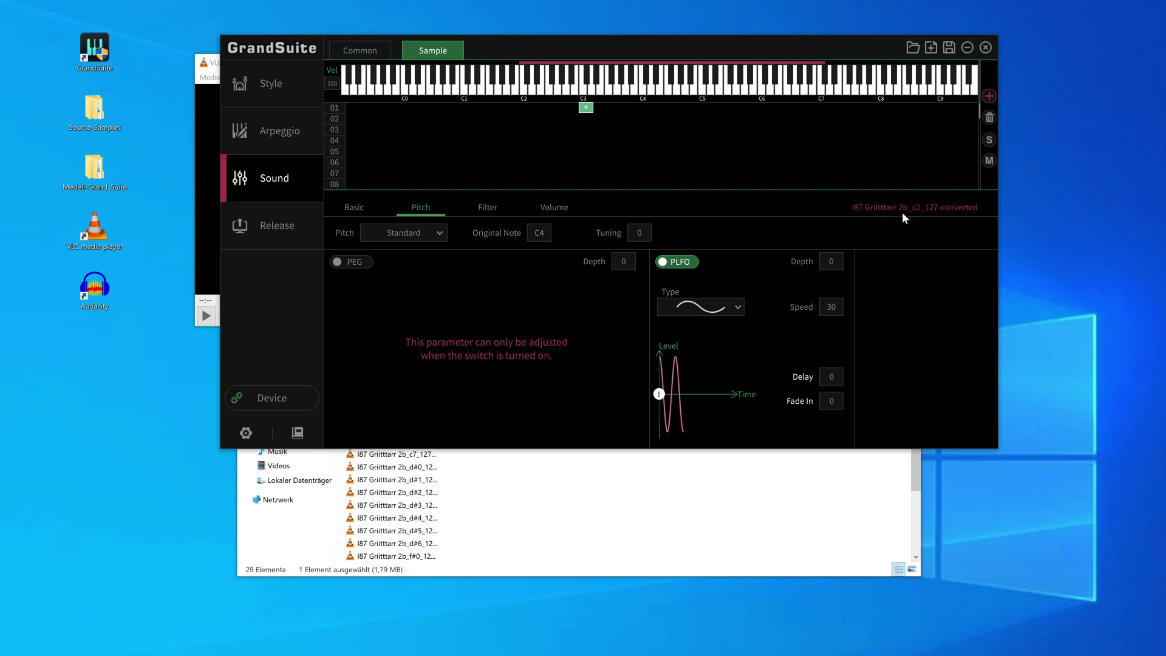
# - Change the c2 sample's original note to C3
pyautogui.click(539, 235)
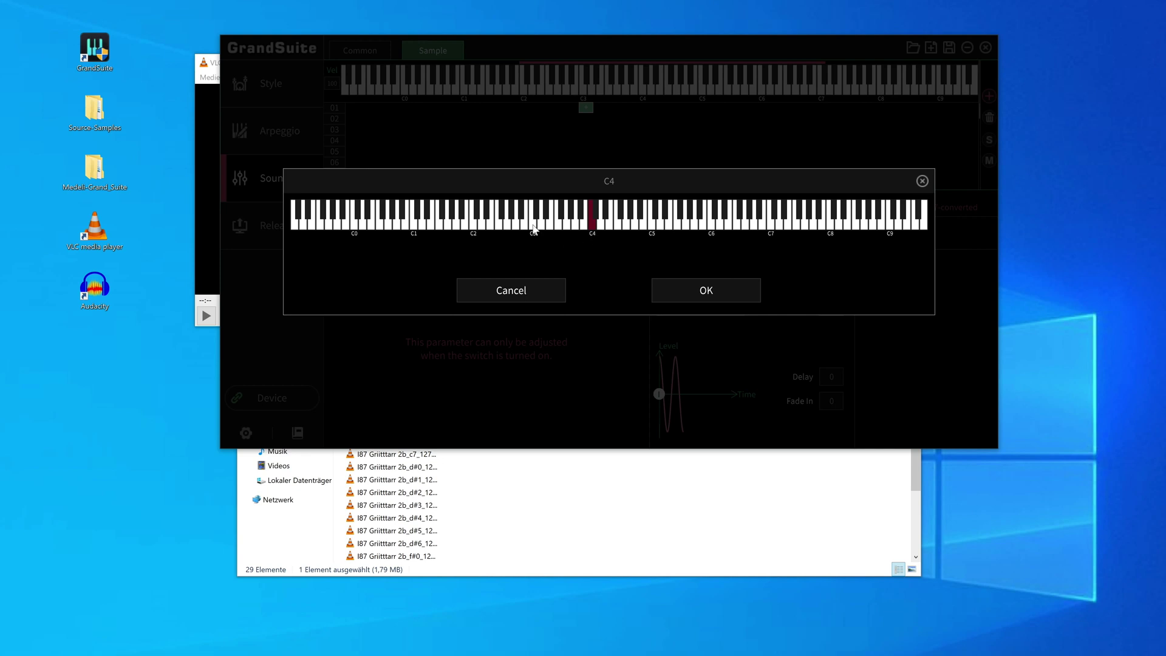
pyautogui.click(533, 228)
pyautogui.click(706, 291)
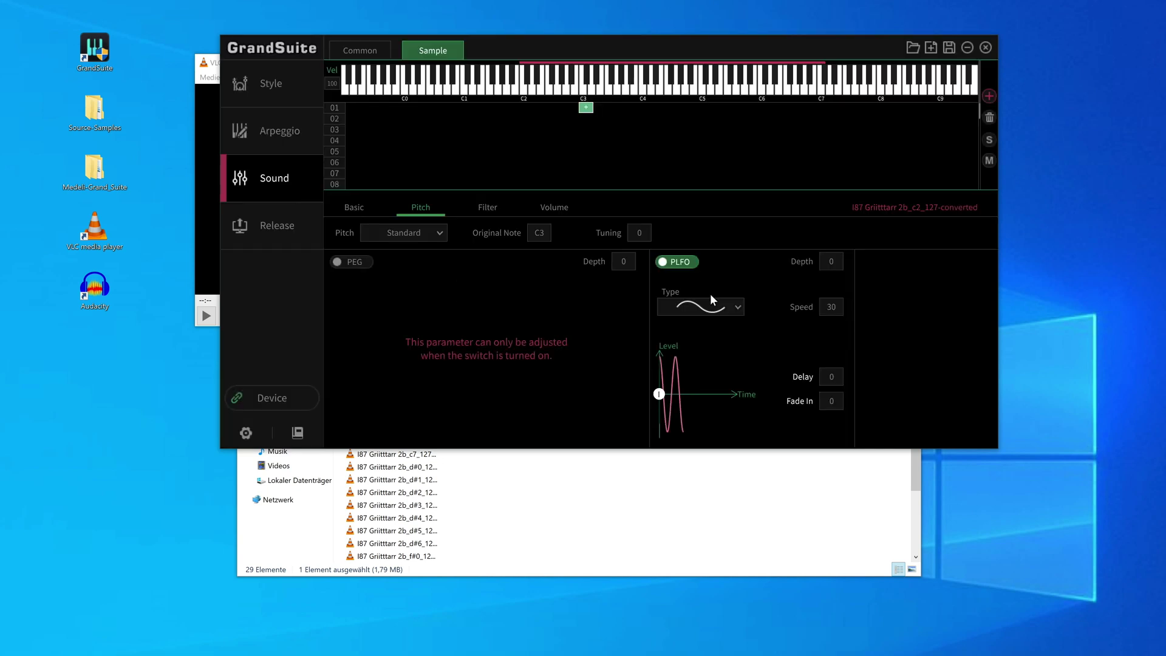
# - Compare C3 against the original wav in the media player, then hide the player
pyautogui.click(584, 91)
pyautogui.click(584, 92)
pyautogui.click(209, 217)
pyautogui.click(206, 316)
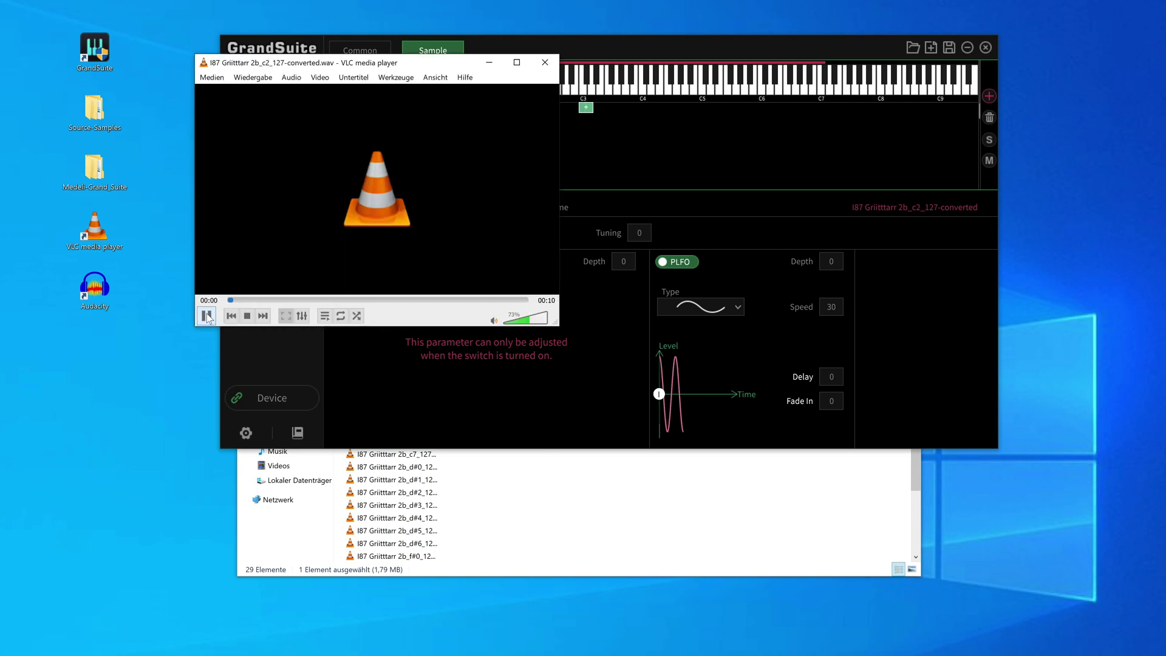
pyautogui.click(247, 316)
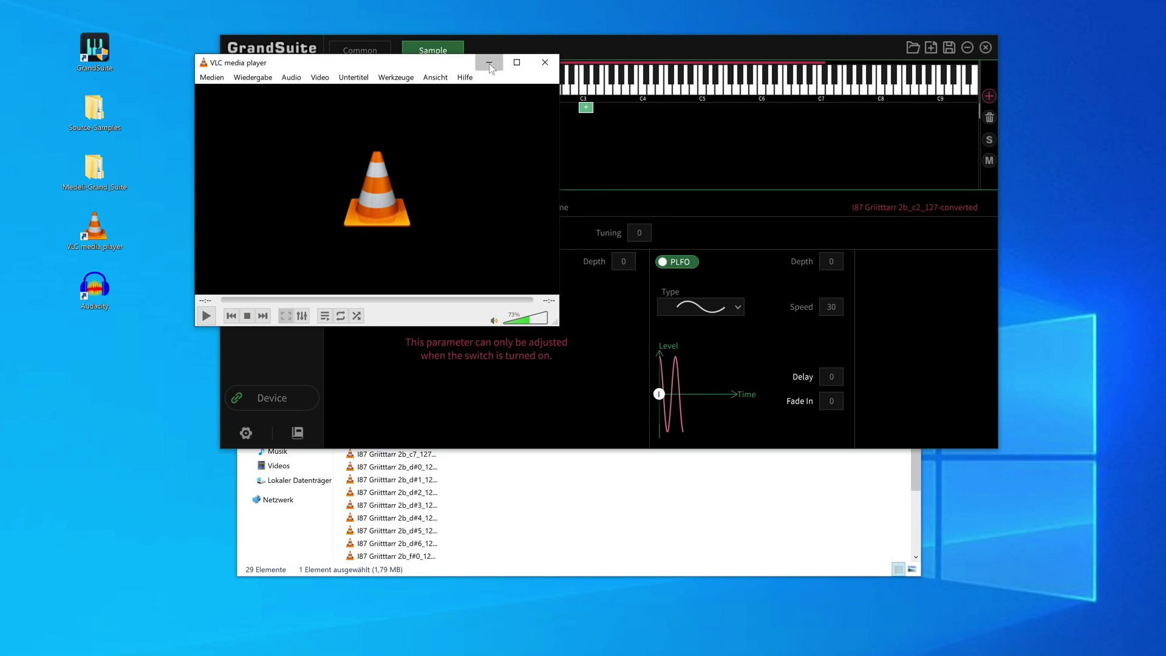
pyautogui.click(489, 63)
pyautogui.click(585, 89)
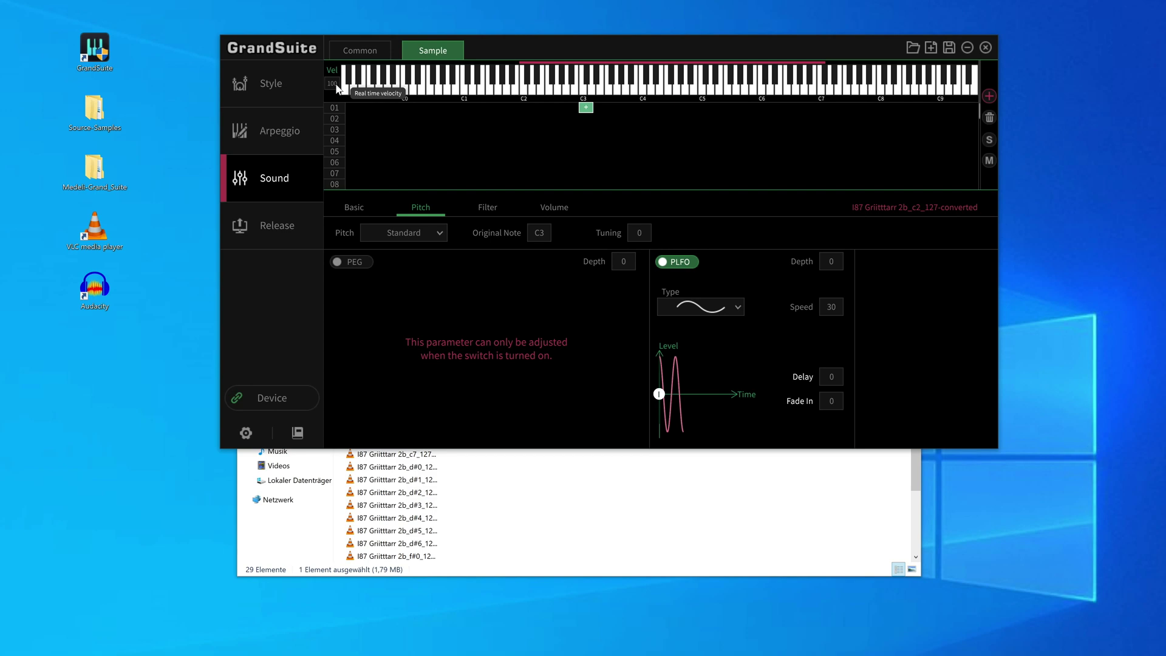
# - Load the d#2 guitar sample and shrink its zone to a few keys above C3
pyautogui.click(990, 97)
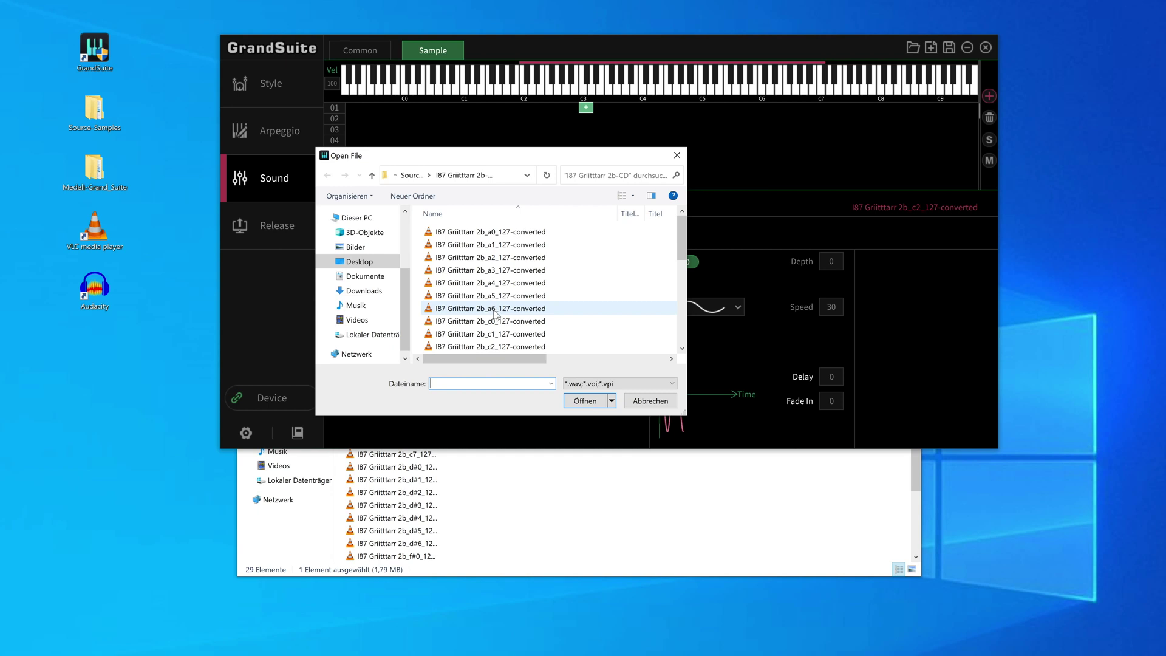
pyautogui.scroll(-1, 490, 324)
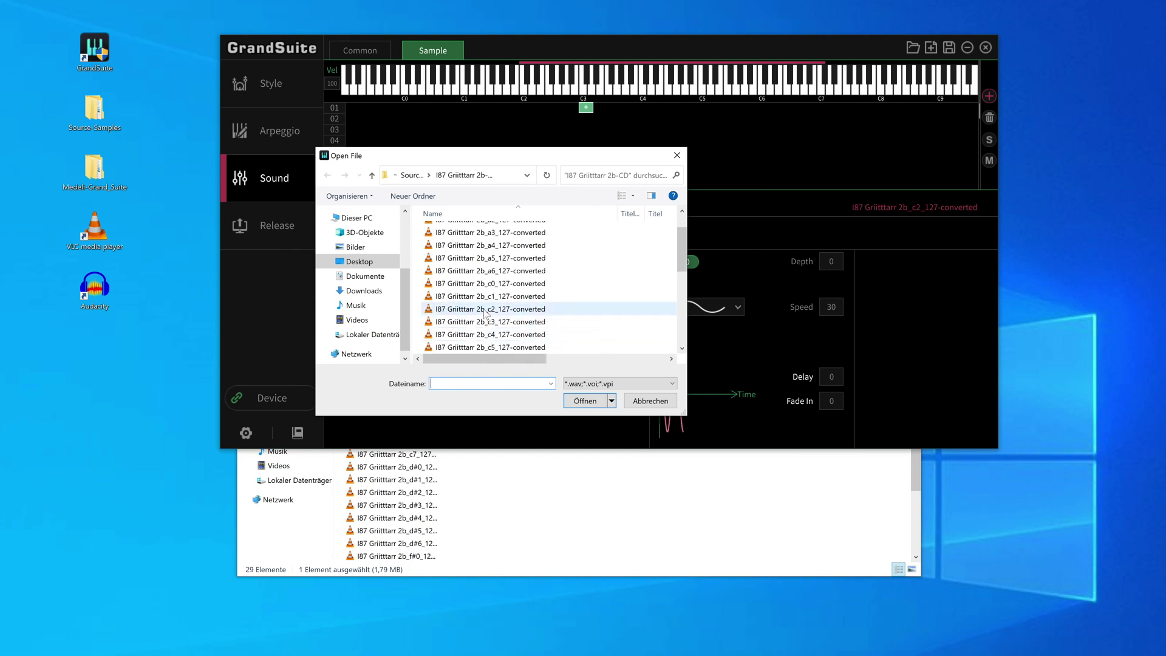
pyautogui.scroll(-1, 485, 313)
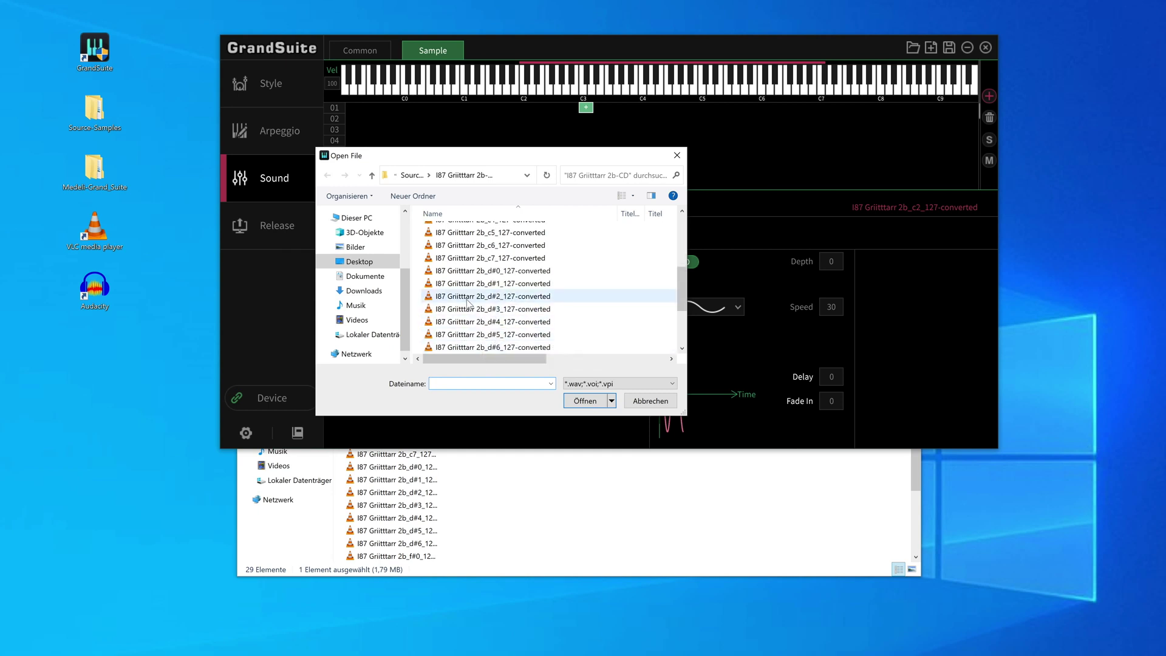
pyautogui.click(469, 296)
pyautogui.click(585, 401)
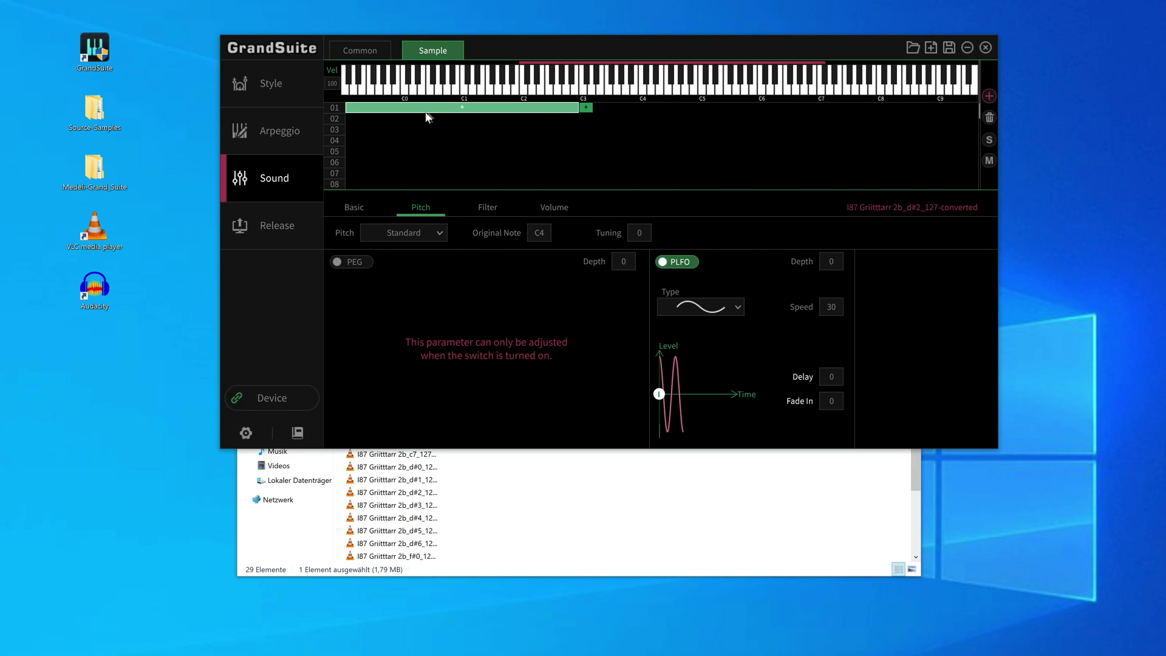
pyautogui.moveTo(462, 111); pyautogui.dragTo(712, 111)
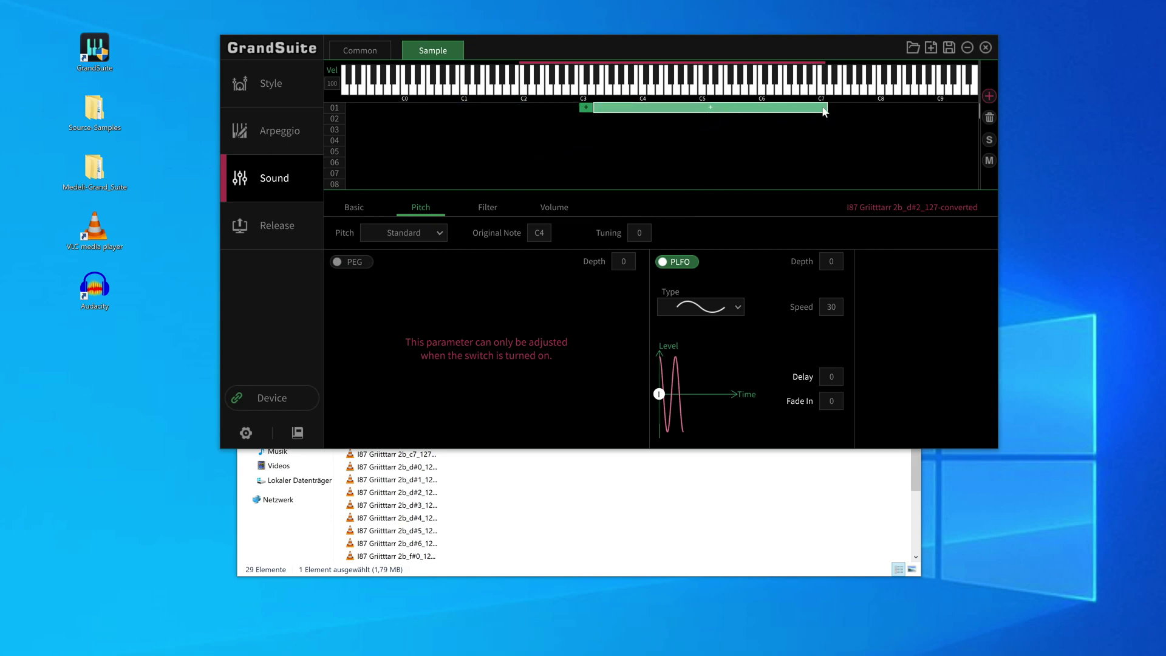
pyautogui.moveTo(826, 107); pyautogui.dragTo(606, 107)
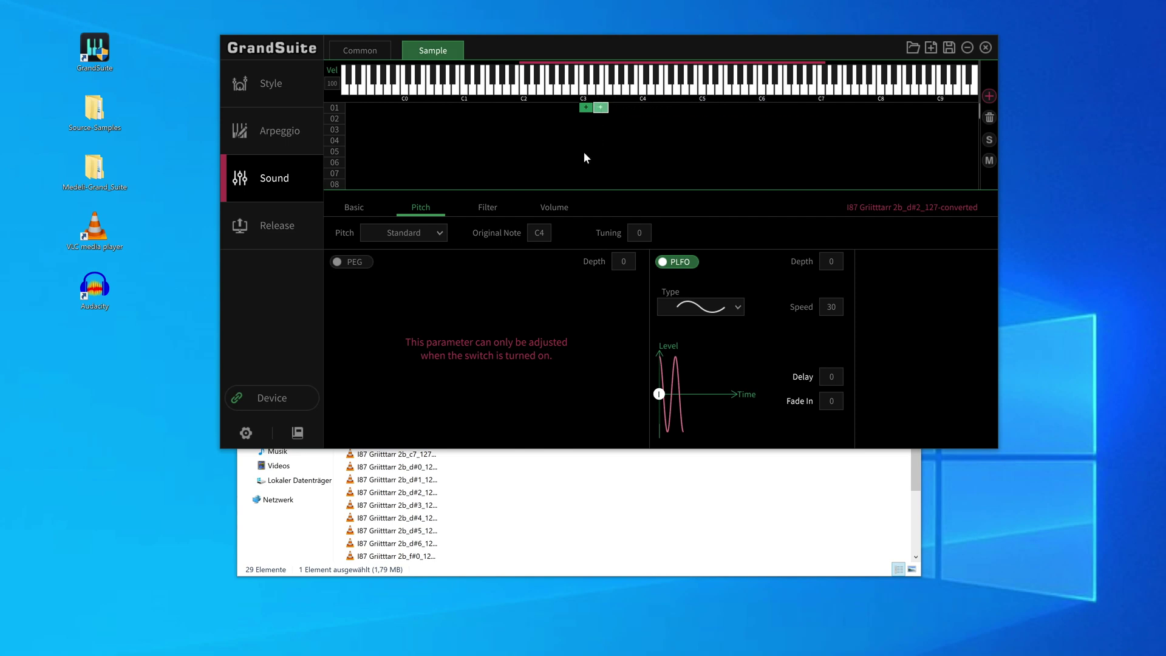
# - Set the d#2 sample's original note to Eb3 and test the keys around C3
pyautogui.click(540, 233)
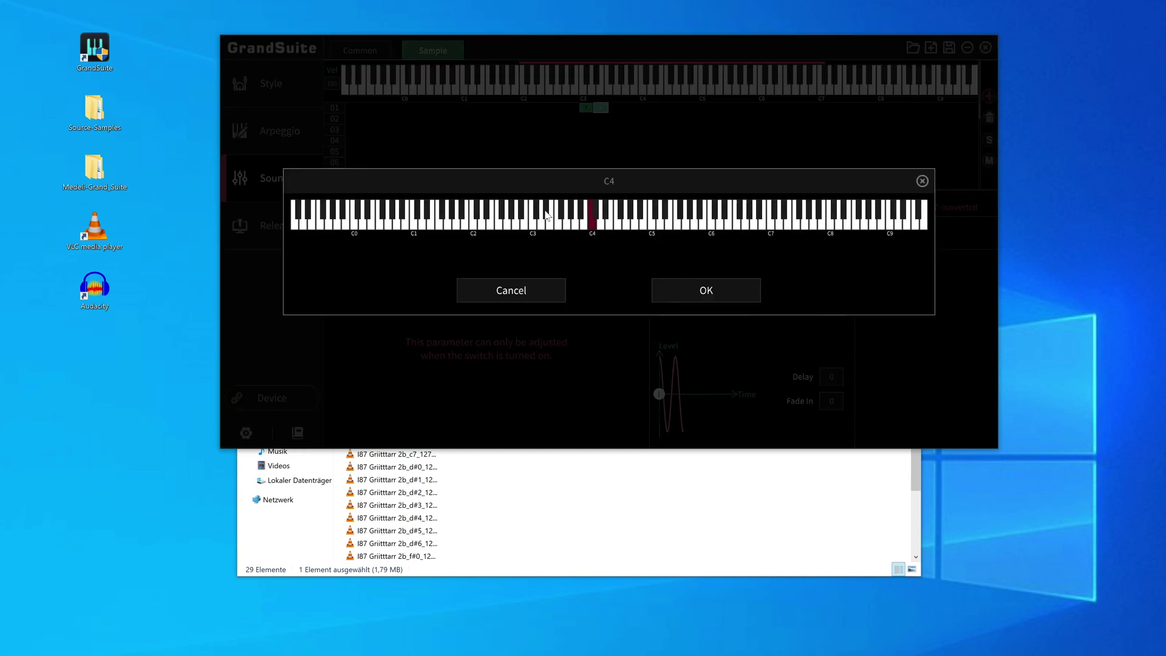
pyautogui.click(547, 214)
pyautogui.click(701, 291)
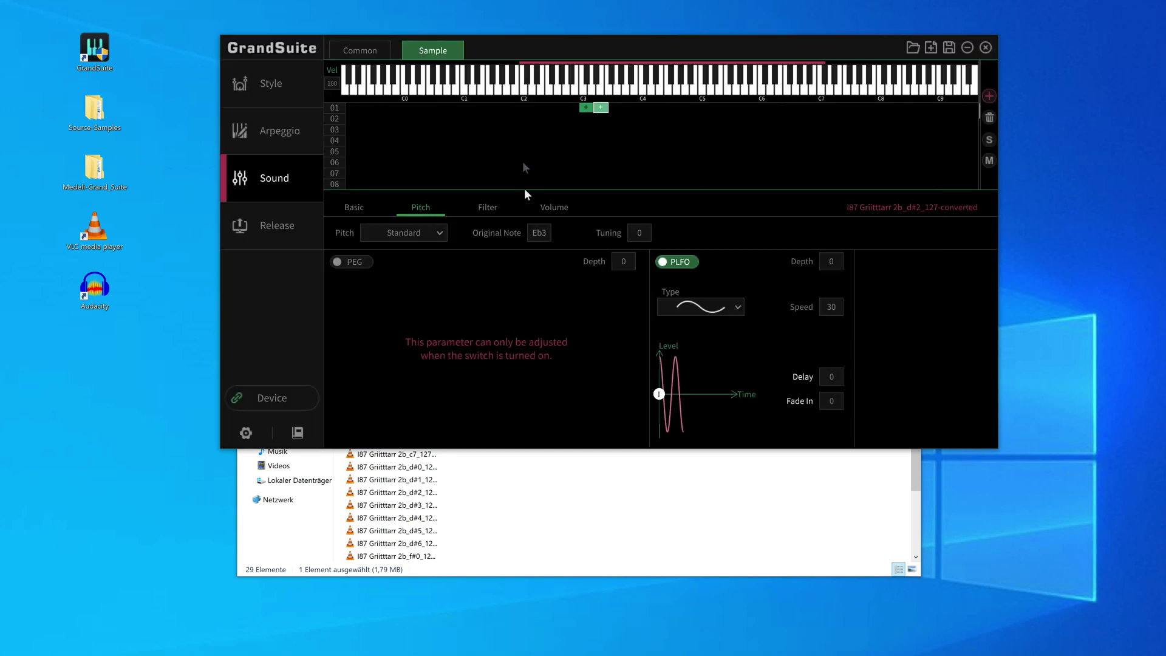
pyautogui.click(599, 82)
pyautogui.click(608, 90)
pyautogui.click(581, 91)
pyautogui.click(588, 80)
pyautogui.click(602, 91)
pyautogui.click(608, 89)
# - Delete the c2 guitar sample
pyautogui.click(586, 109)
pyautogui.click(990, 117)
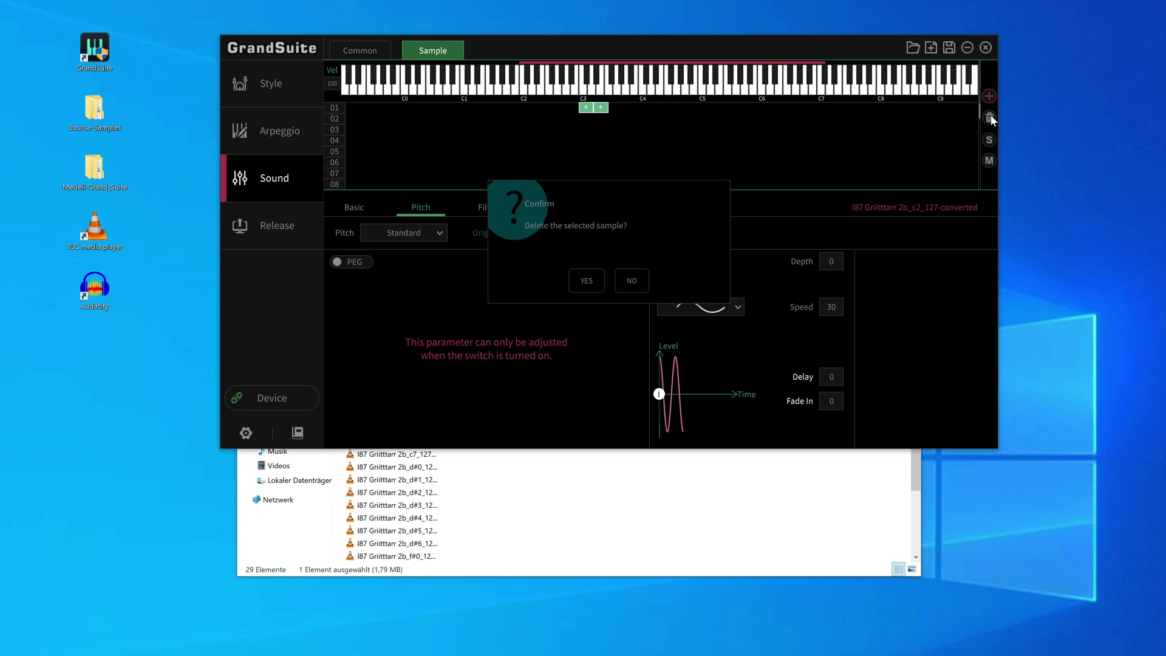
pyautogui.click(586, 280)
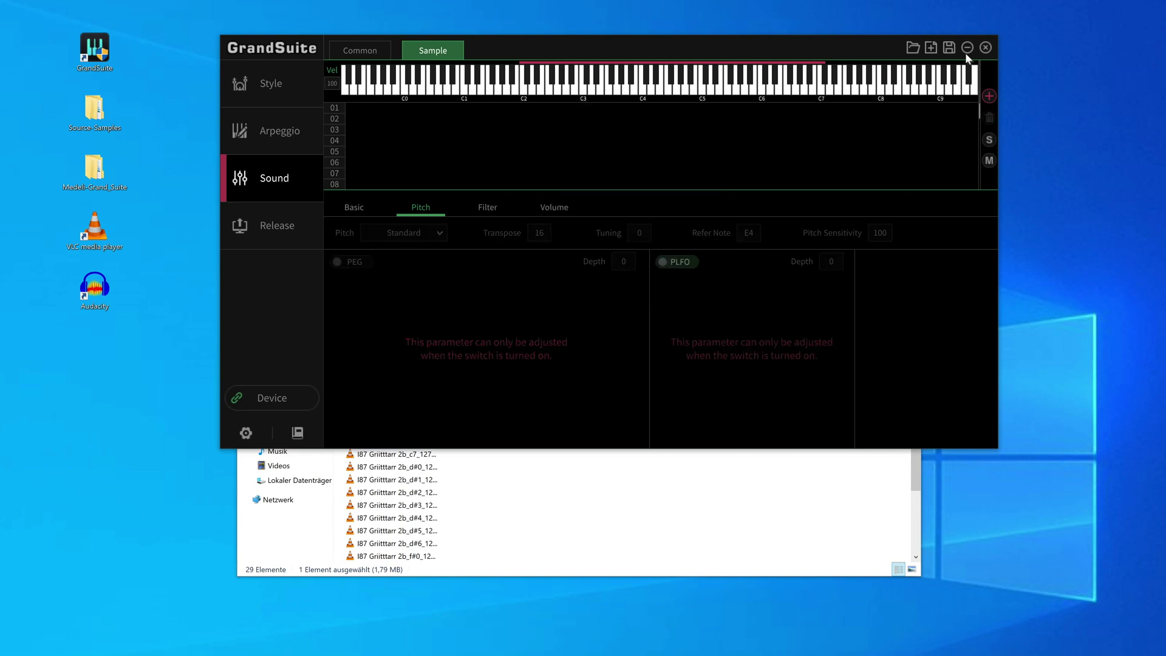
# - Load the Griitttarr 2b Mono sound from Desktop\Medeli-Grand_Suite\Sound
pyautogui.click(988, 94)
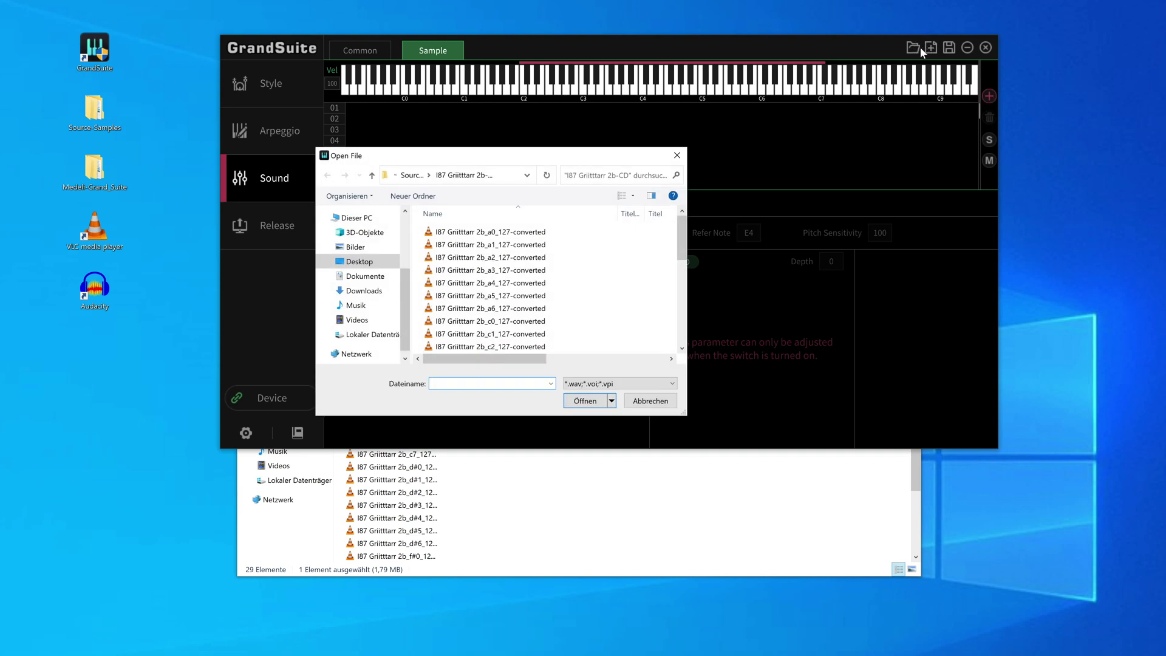
pyautogui.click(373, 174)
pyautogui.click(374, 176)
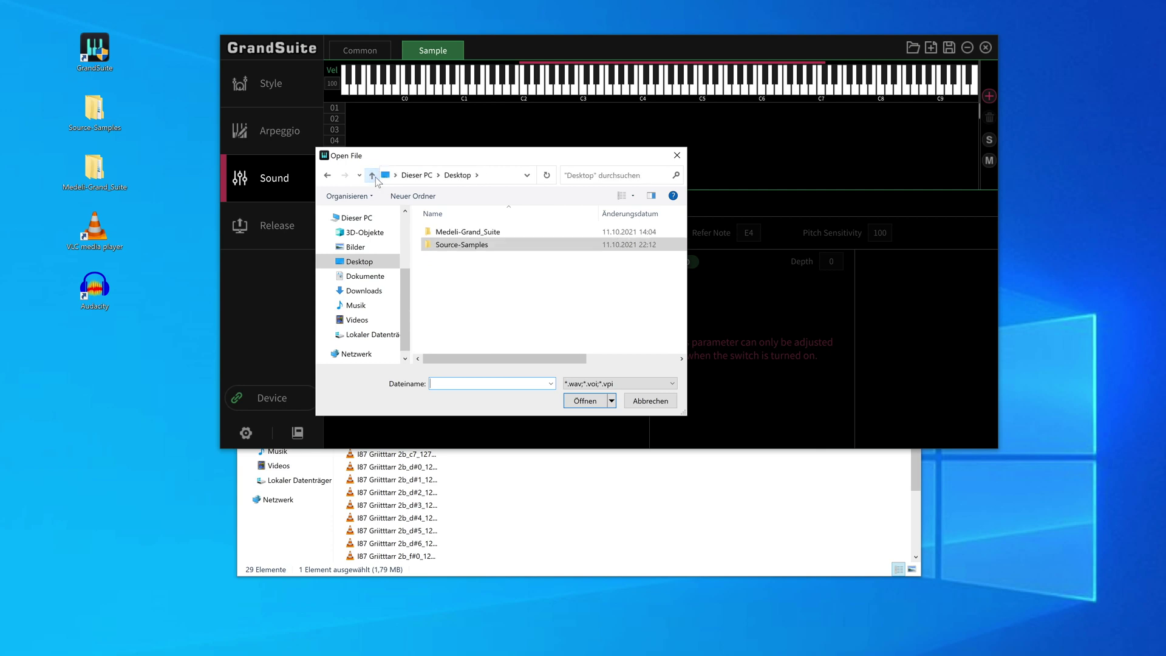
pyautogui.doubleClick(465, 231)
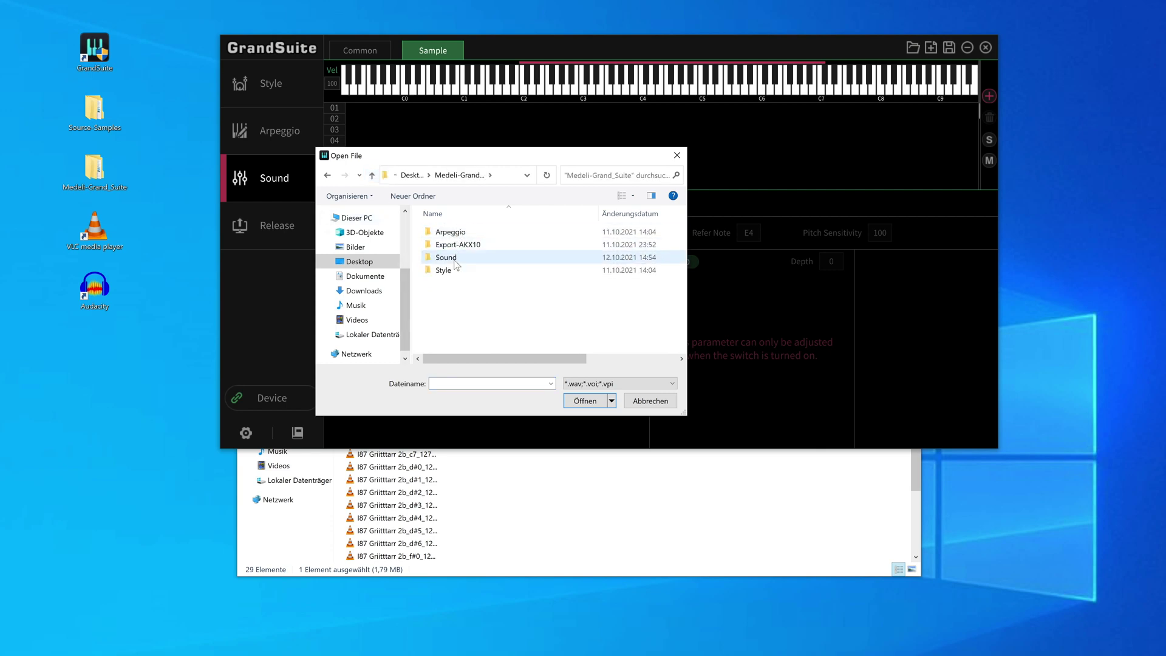
pyautogui.doubleClick(450, 258)
pyautogui.click(469, 233)
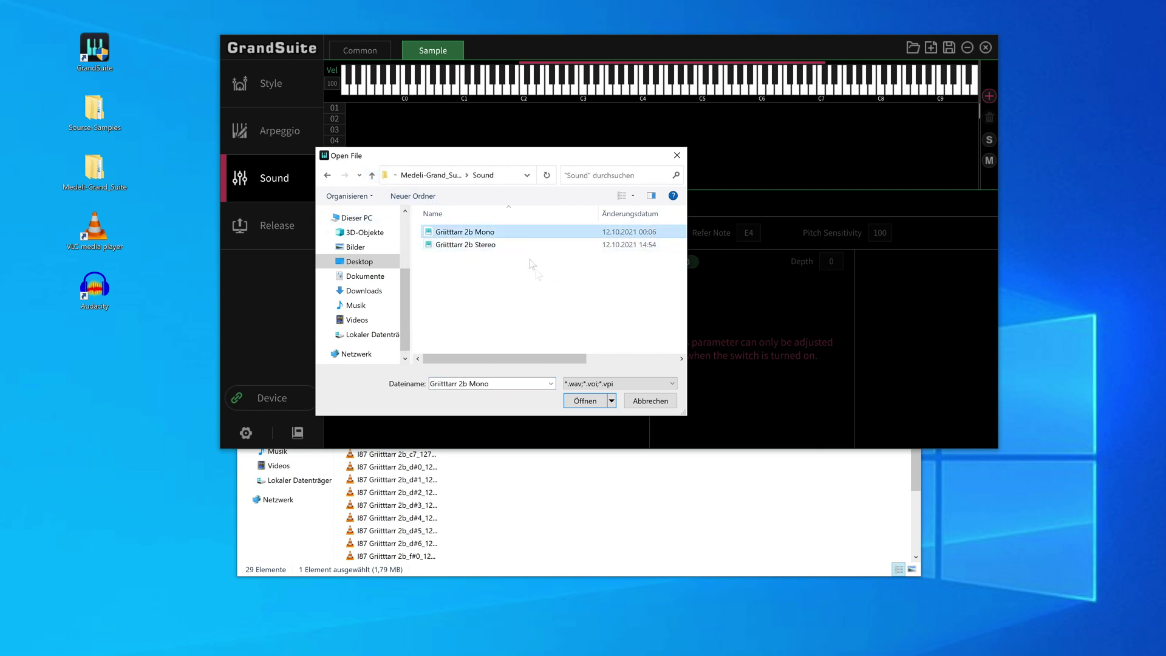
pyautogui.click(586, 400)
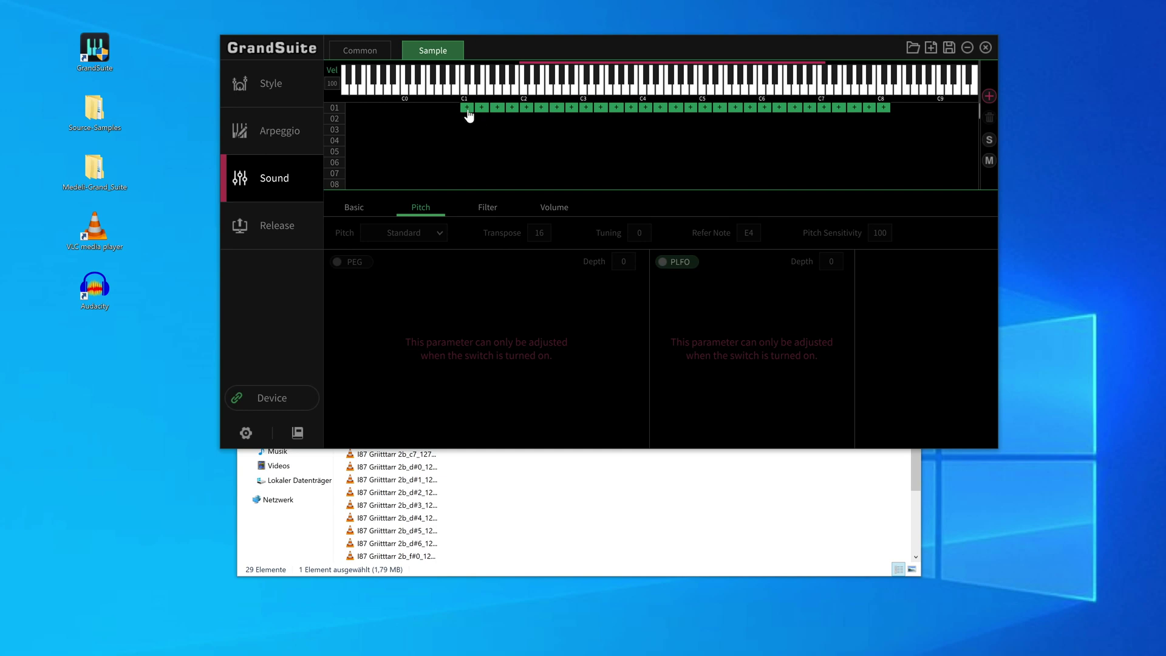
# - Inspect one key zone's fine tuning, leaving it unchanged
pyautogui.click(602, 108)
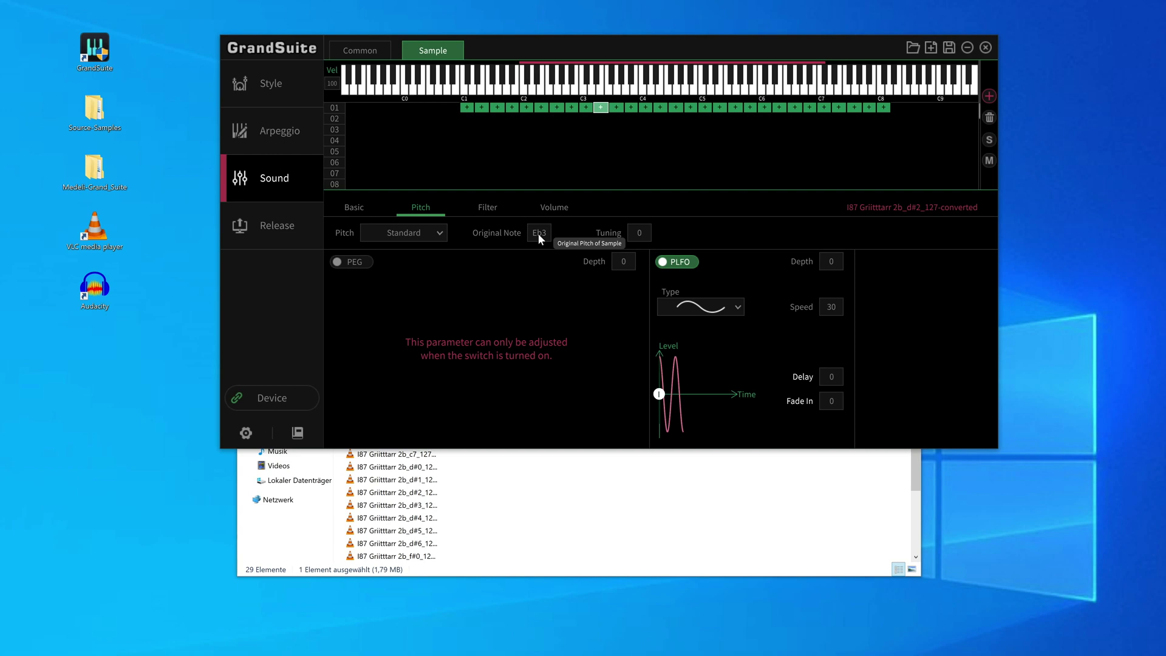
pyautogui.click(635, 238)
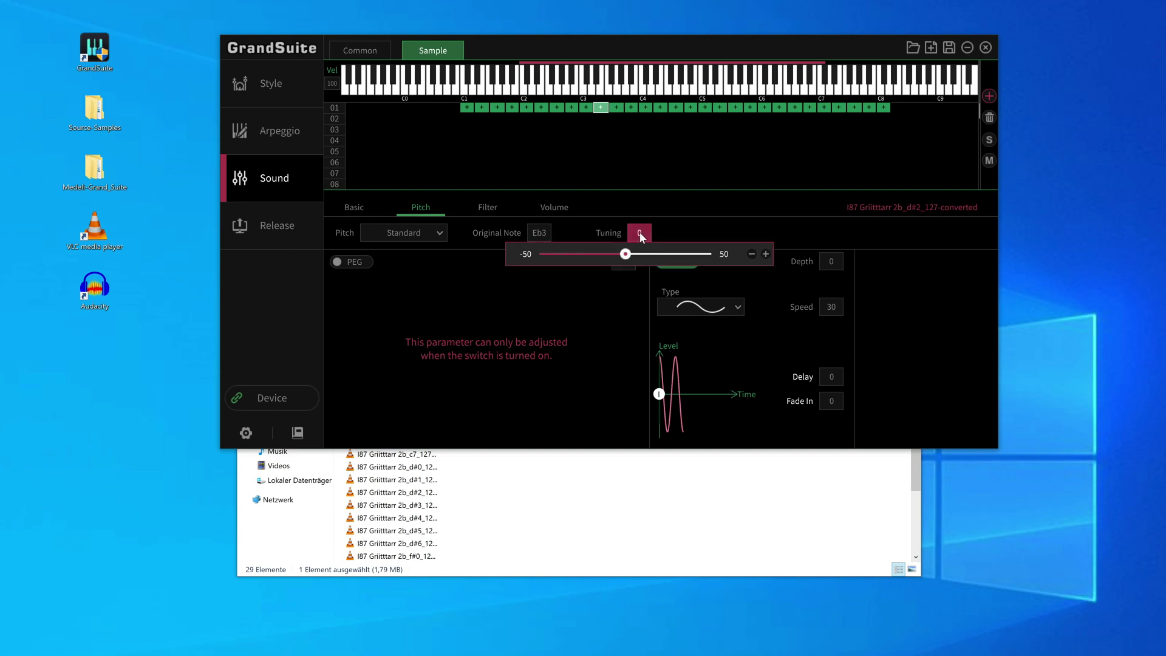
pyautogui.click(703, 229)
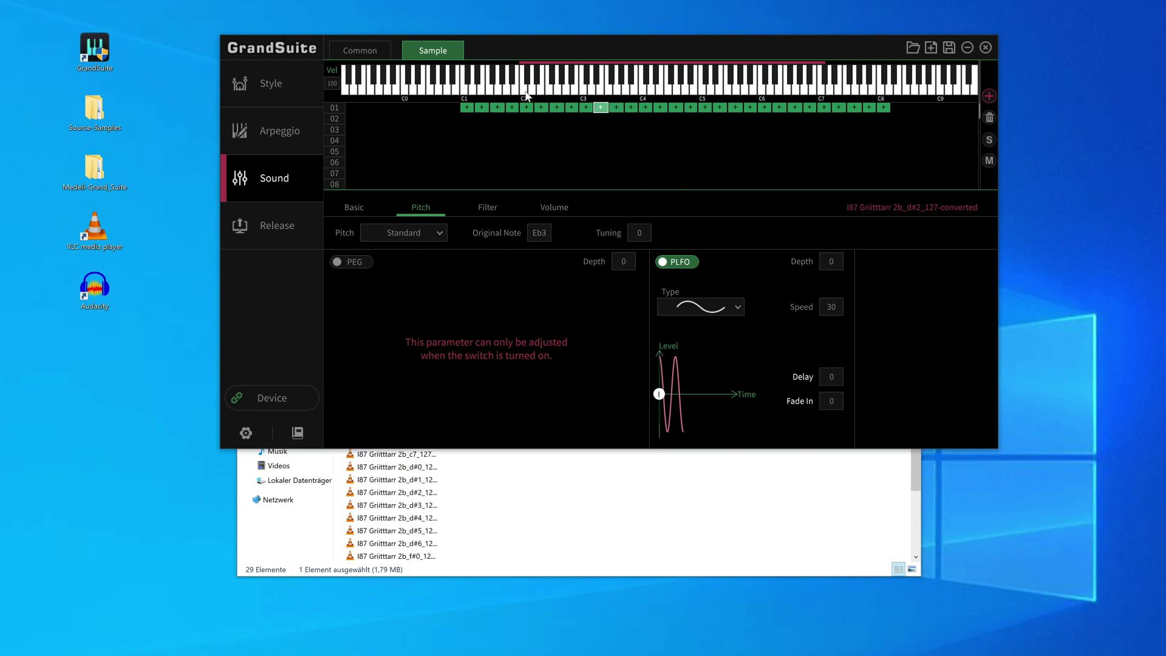
# - Audition guitar notes across the keyboard up to around C5, then deselect the zone
pyautogui.click(524, 95)
pyautogui.click(565, 91)
pyautogui.click(584, 90)
pyautogui.click(608, 87)
pyautogui.click(716, 84)
pyautogui.click(703, 83)
pyautogui.click(655, 88)
pyautogui.click(621, 135)
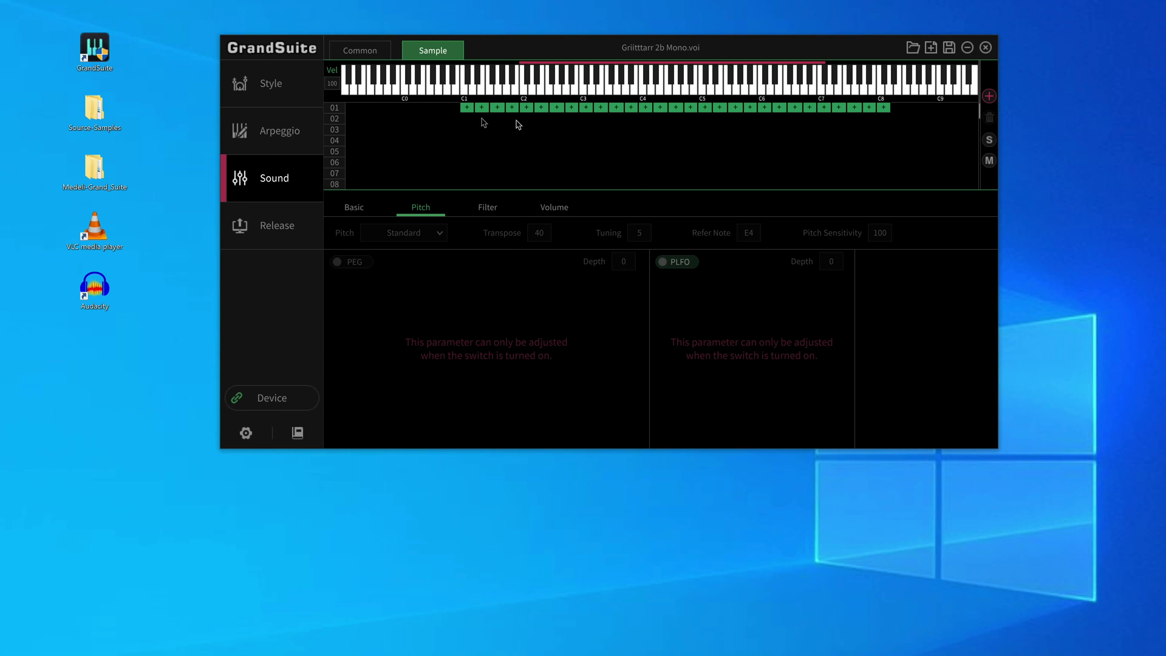
# - Add Griitttarr 2b Mono again as a new layer and select row 02
pyautogui.click(990, 97)
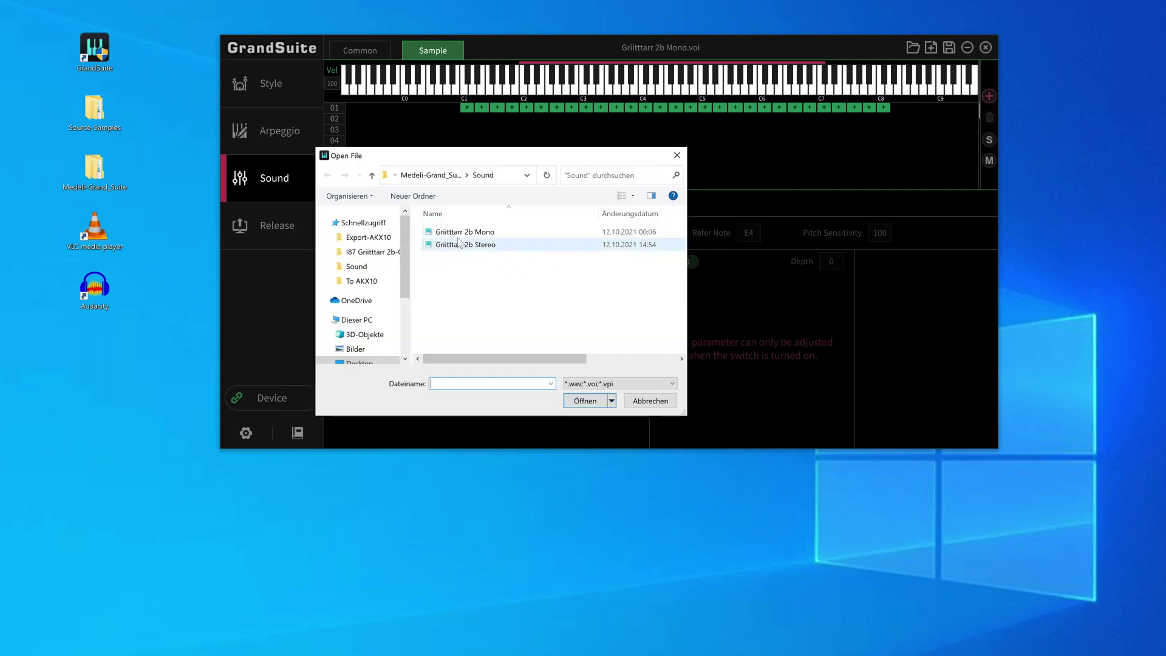
pyautogui.click(474, 233)
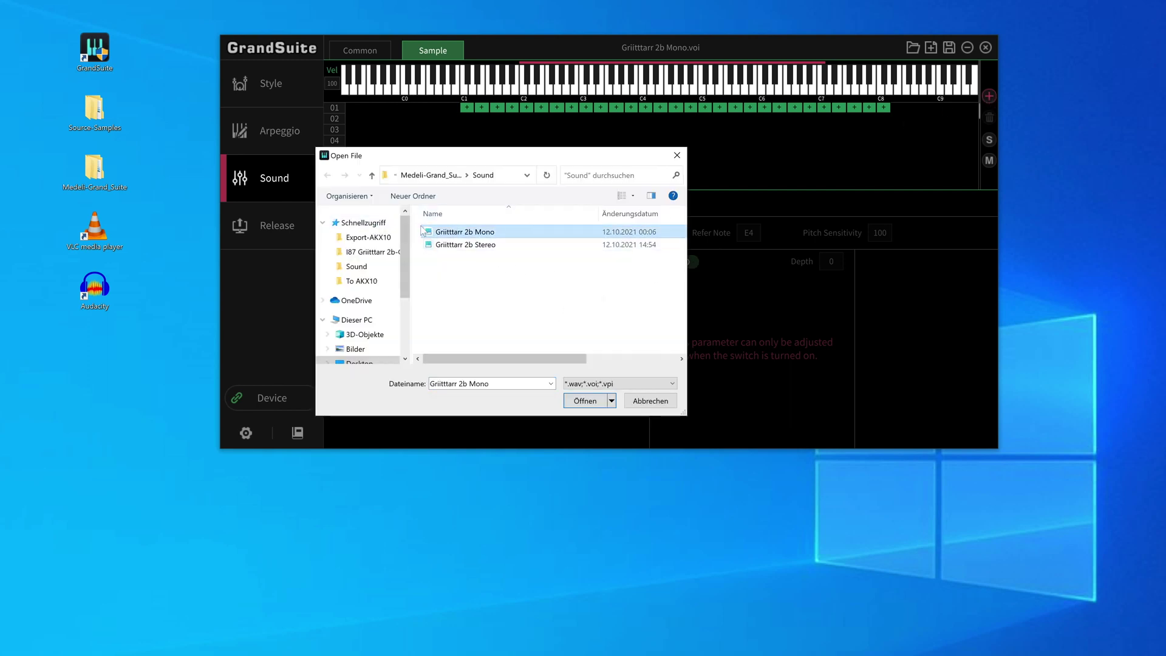
pyautogui.click(574, 399)
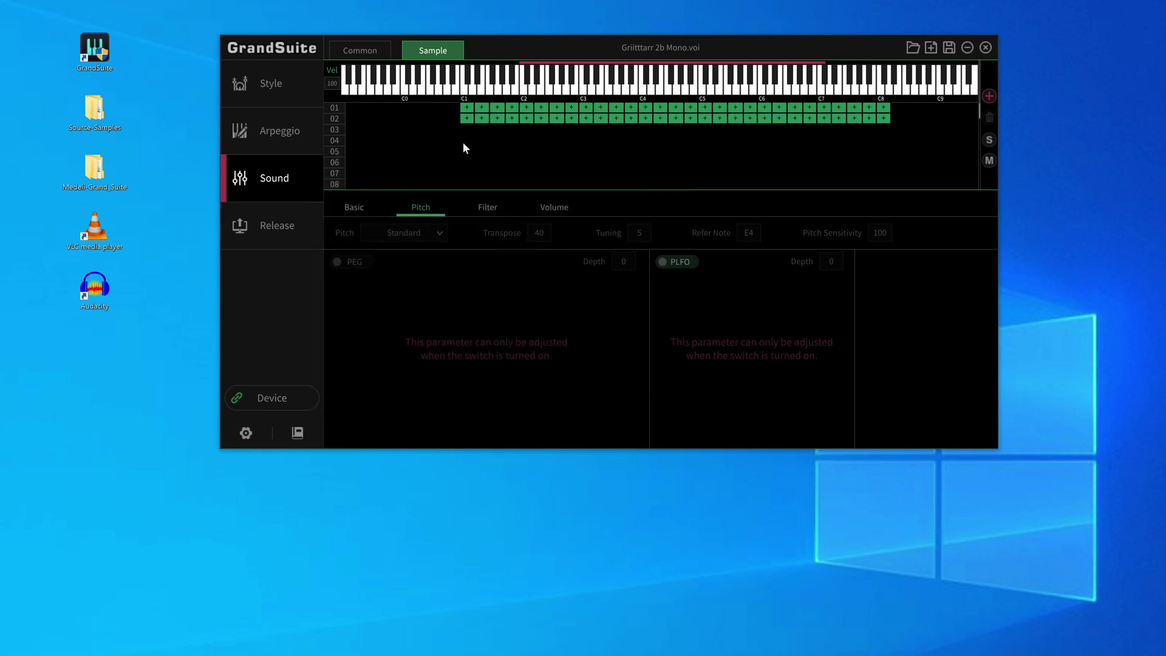
pyautogui.click(333, 120)
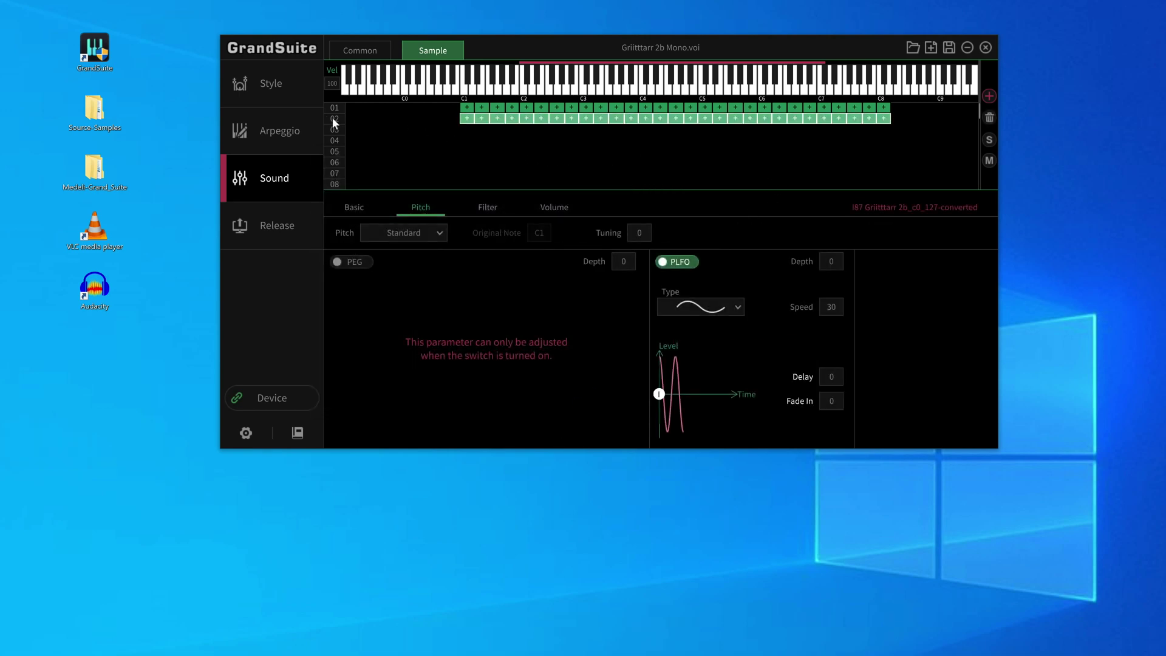
# - Pan row 02 fully left to -64 and row 01 fully right to +64
pyautogui.click(344, 207)
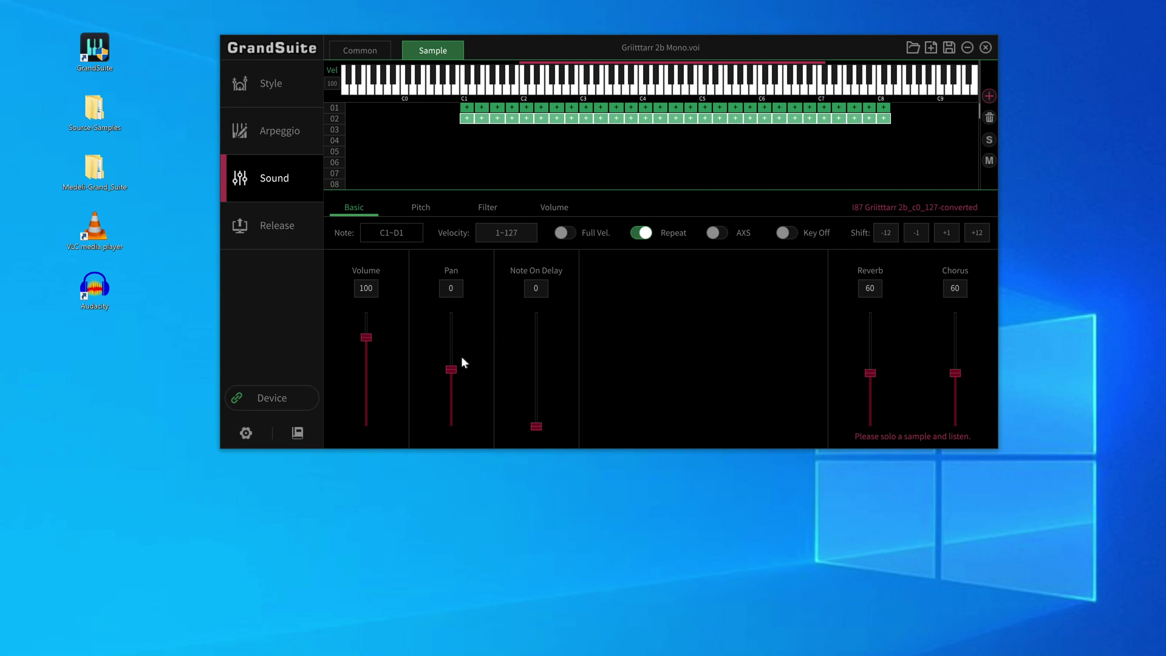
pyautogui.moveTo(450, 369); pyautogui.dragTo(437, 436)
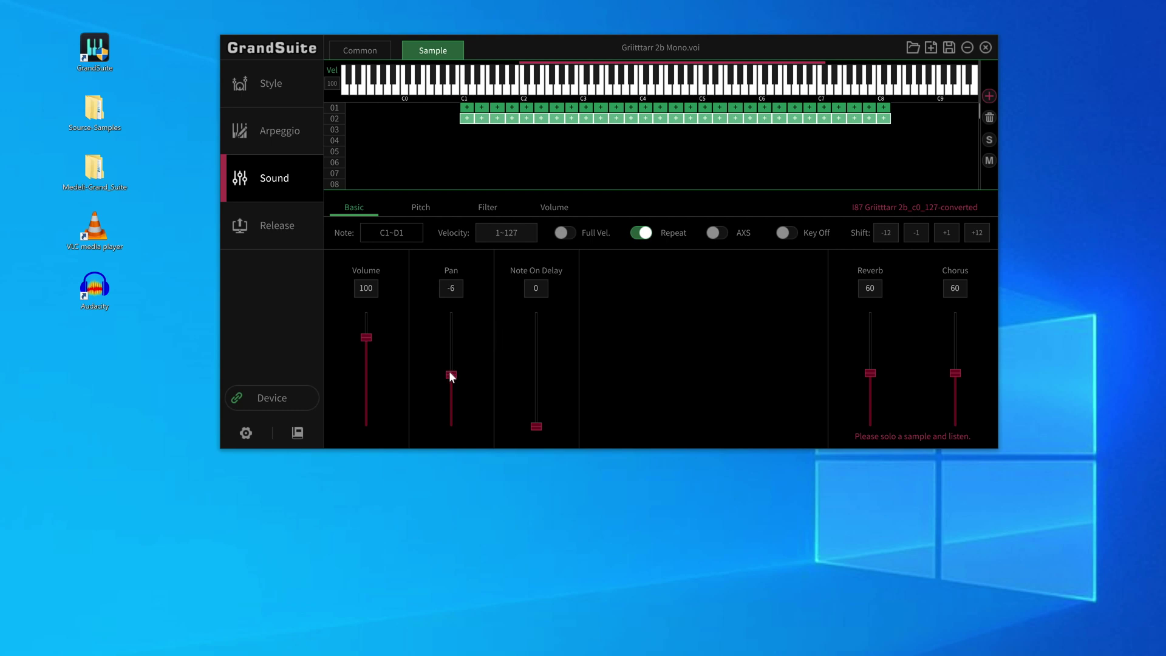
pyautogui.click(334, 108)
pyautogui.moveTo(451, 368); pyautogui.dragTo(454, 365)
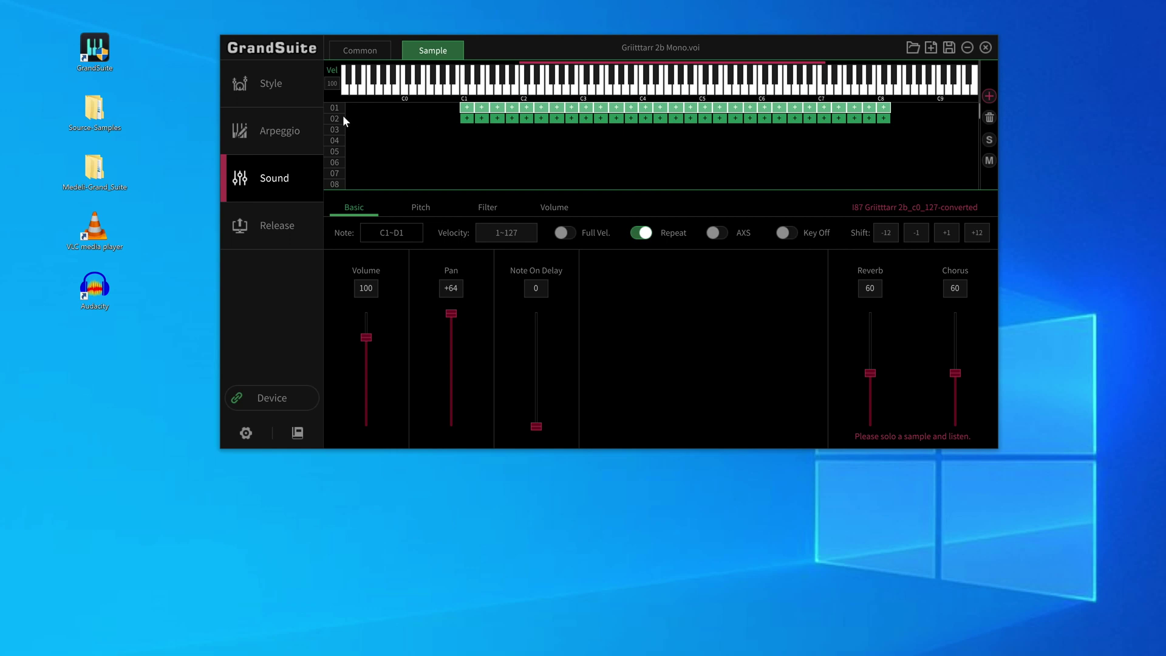
pyautogui.click(436, 117)
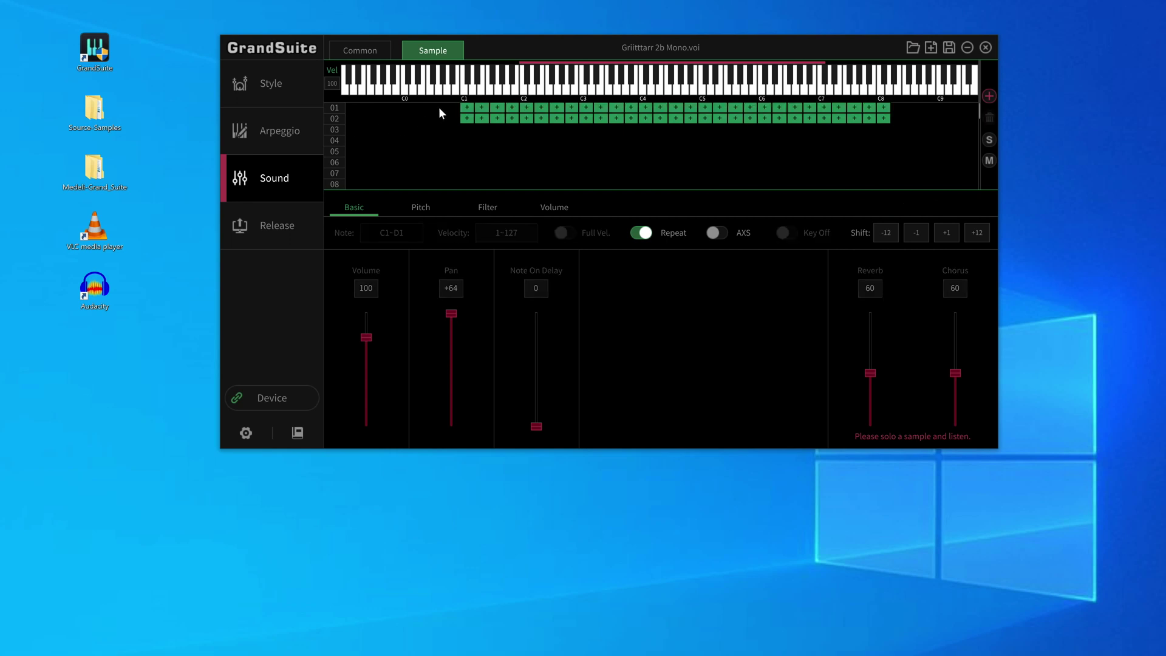
# - Select the samples across both rows, then select only the second layer's samples
pyautogui.moveTo(438, 107); pyautogui.dragTo(918, 138)
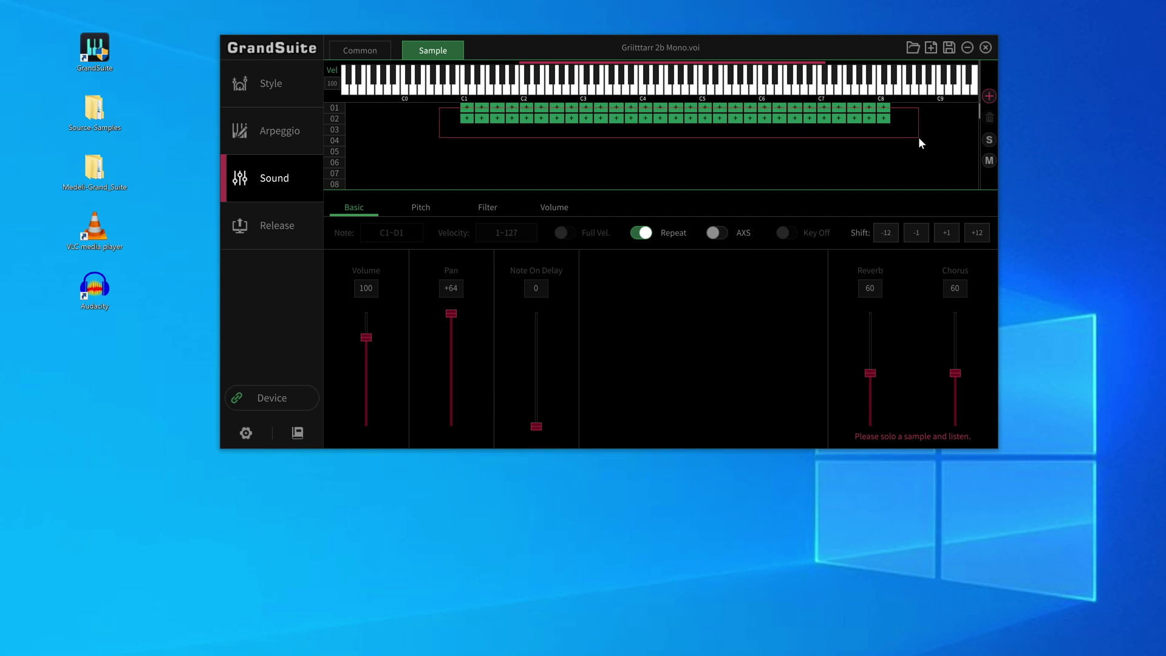
pyautogui.moveTo(918, 141); pyautogui.dragTo(919, 141)
pyautogui.click(653, 173)
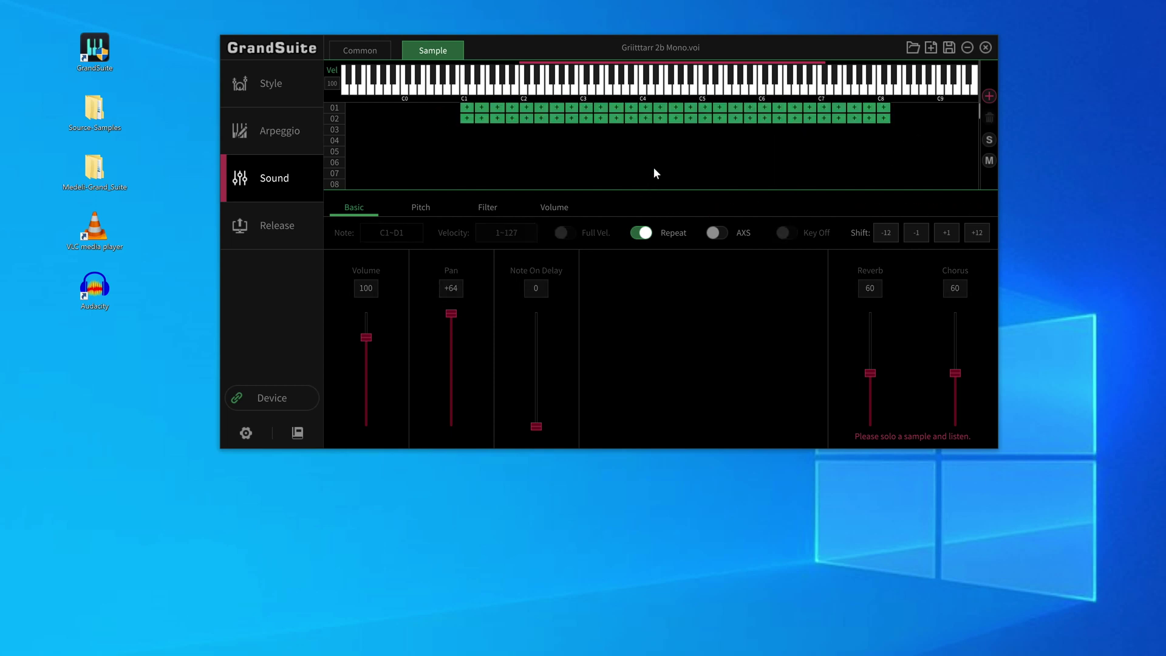
pyautogui.moveTo(424, 117); pyautogui.dragTo(901, 153)
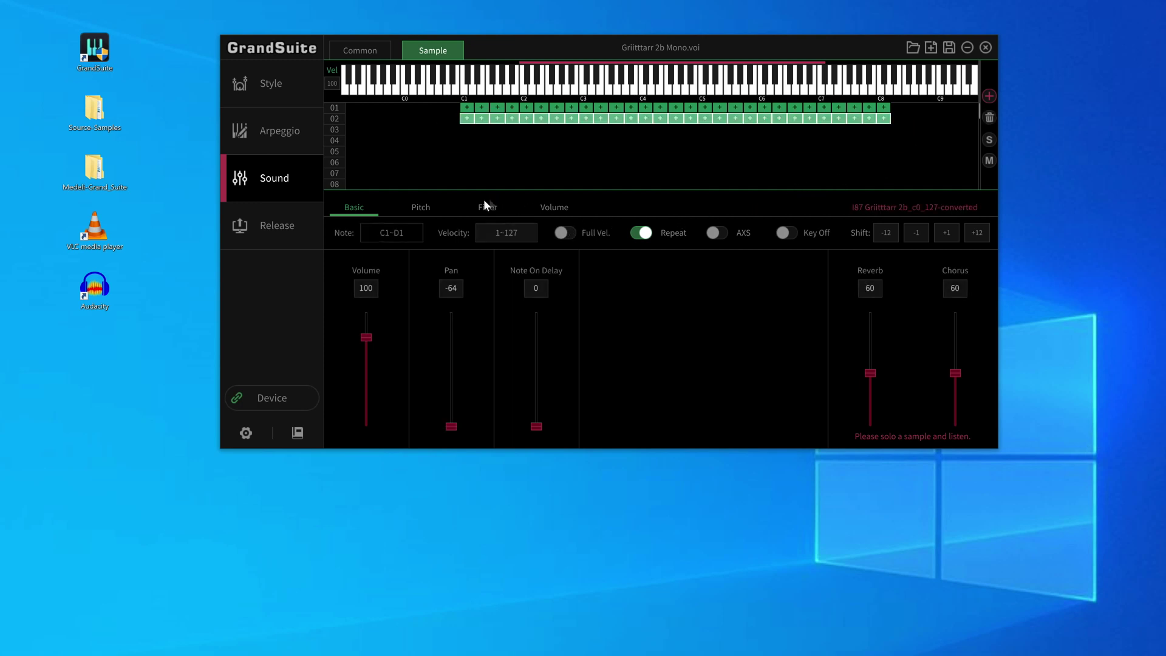
# - Raise one layer's fine tuning to +5
pyautogui.click(421, 212)
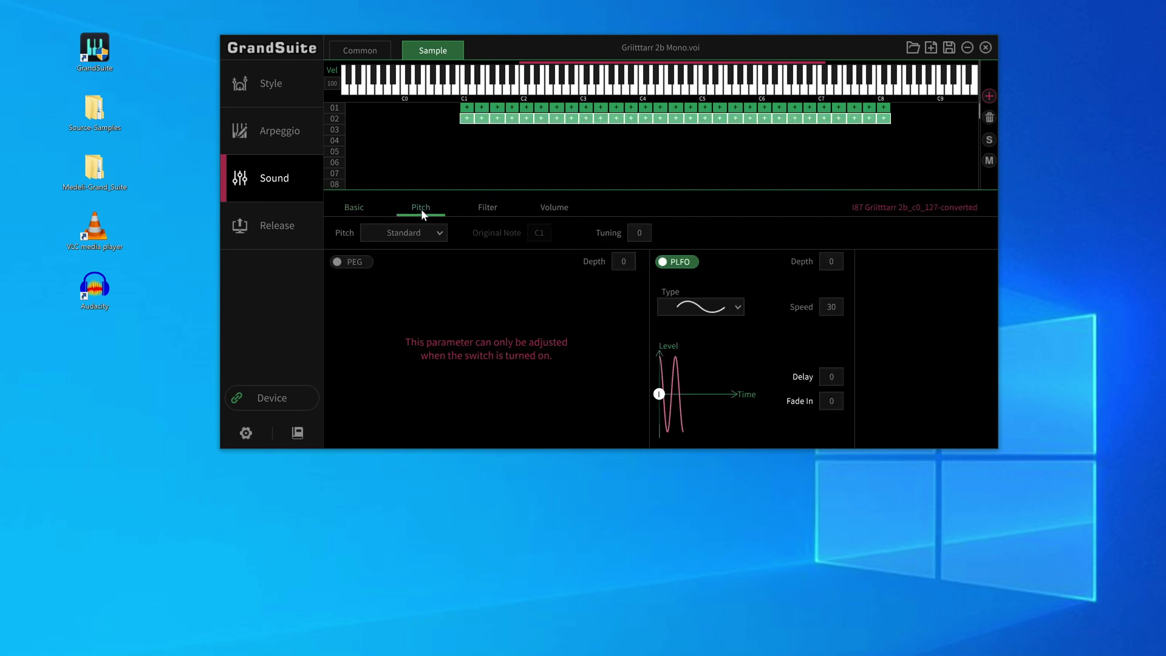
pyautogui.click(640, 234)
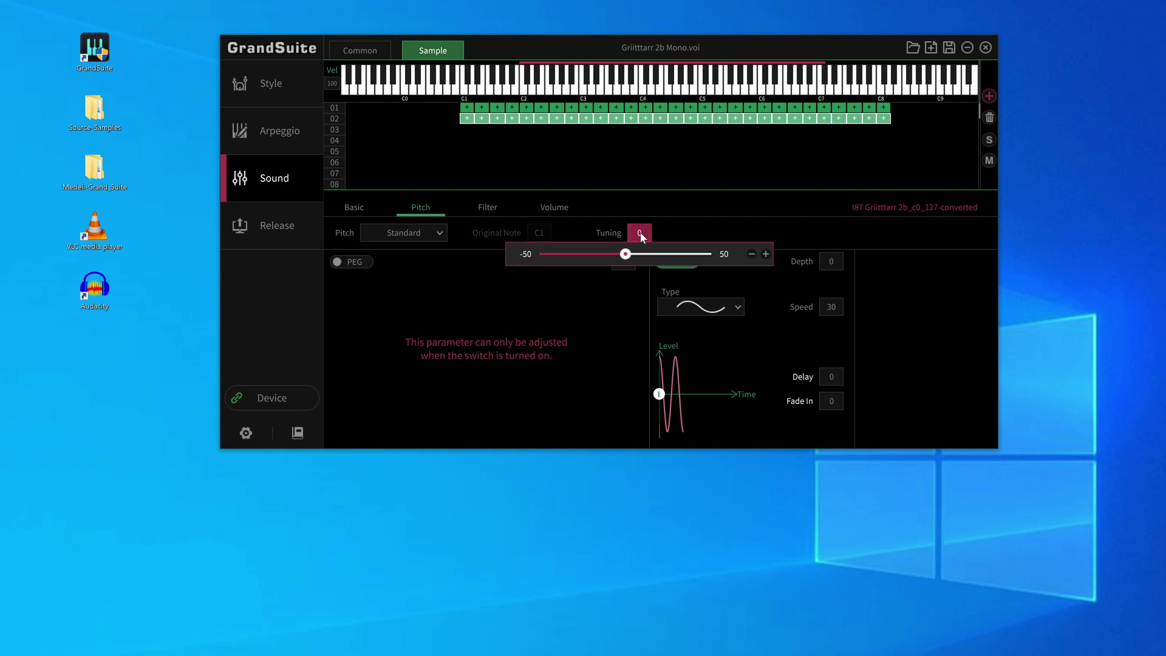
pyautogui.click(766, 254)
pyautogui.click(766, 254)
pyautogui.click(766, 254)
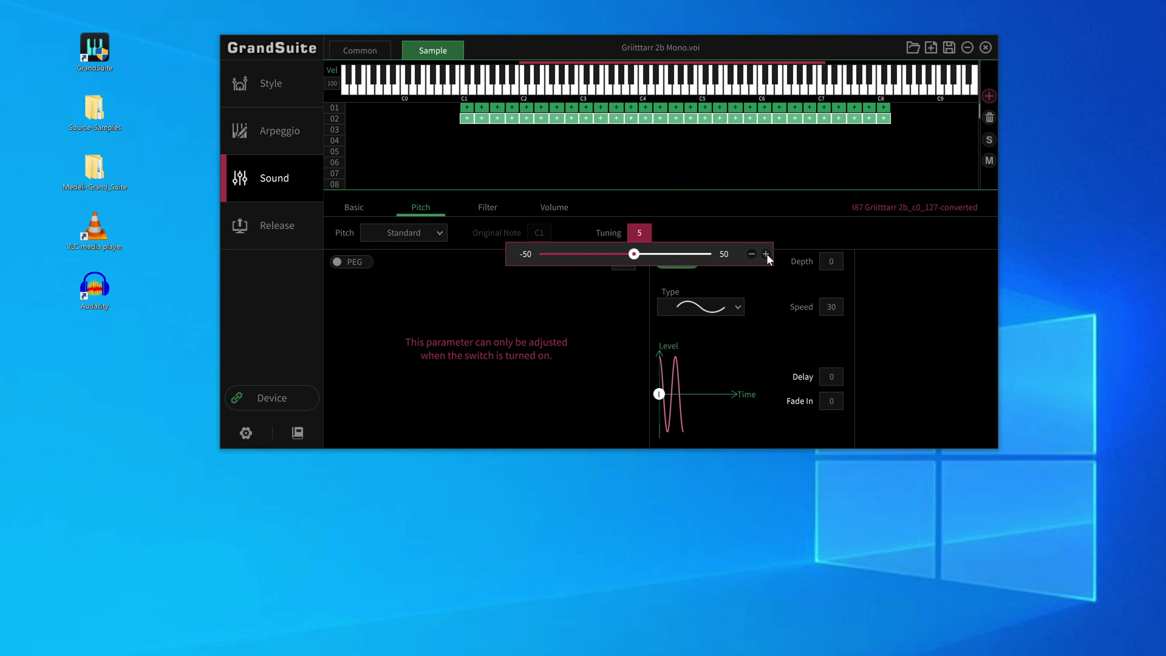
pyautogui.click(334, 108)
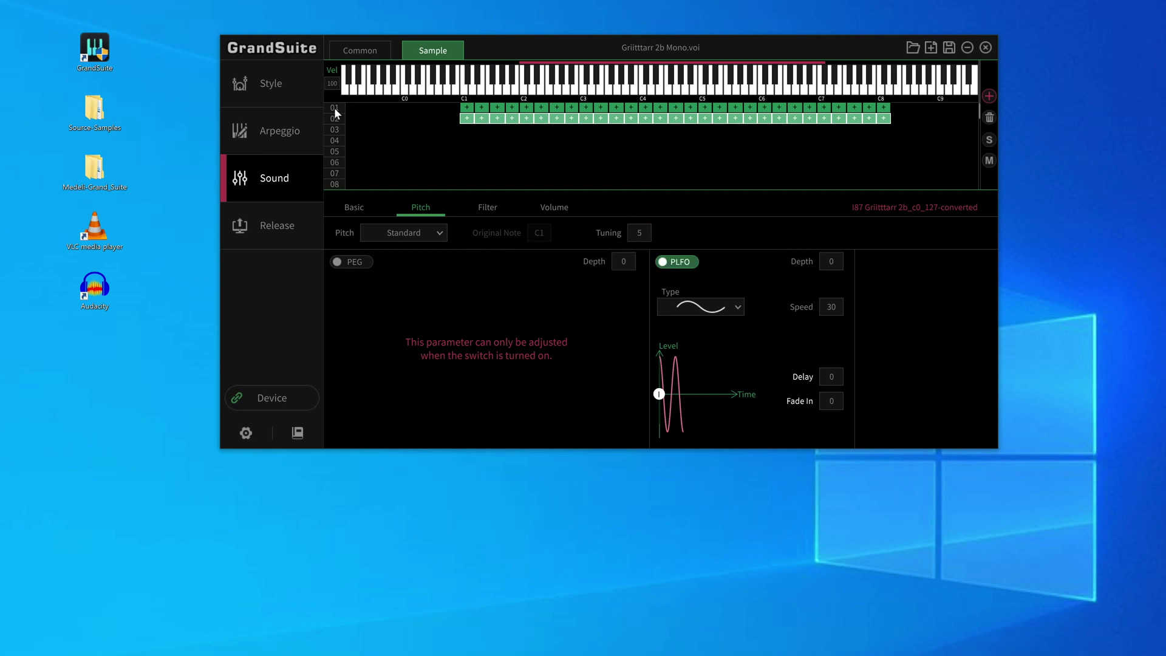
# - Lower the other layer's tuning to -5 and audition notes around C2
pyautogui.click(641, 230)
pyautogui.click(751, 257)
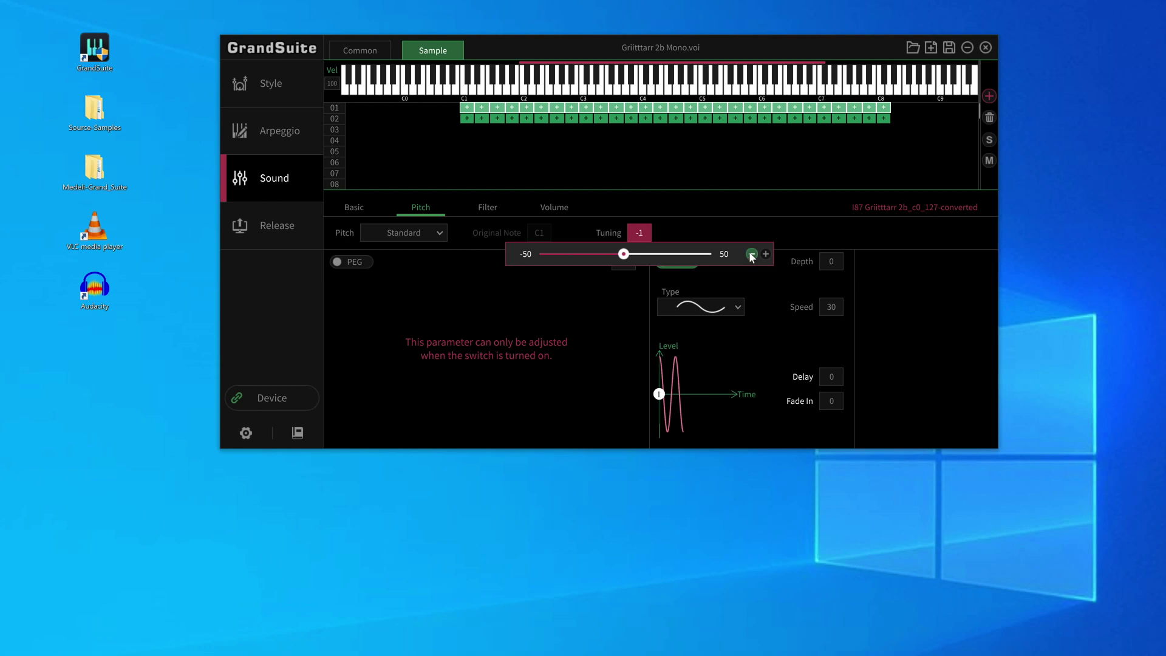
pyautogui.click(750, 256)
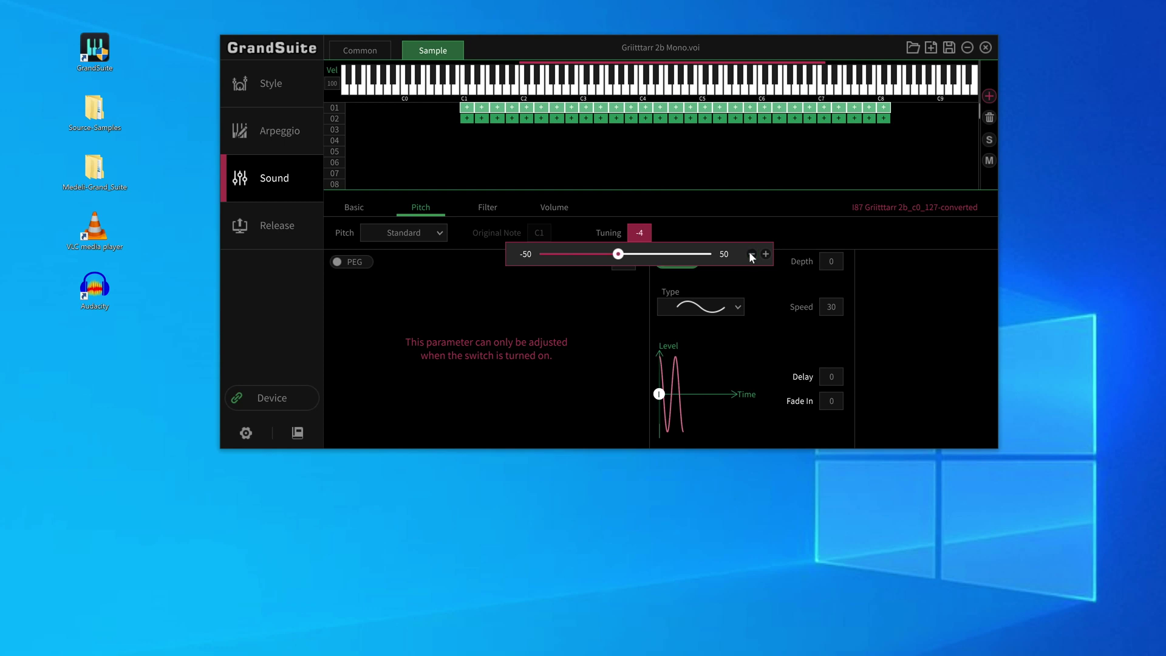
pyautogui.click(726, 180)
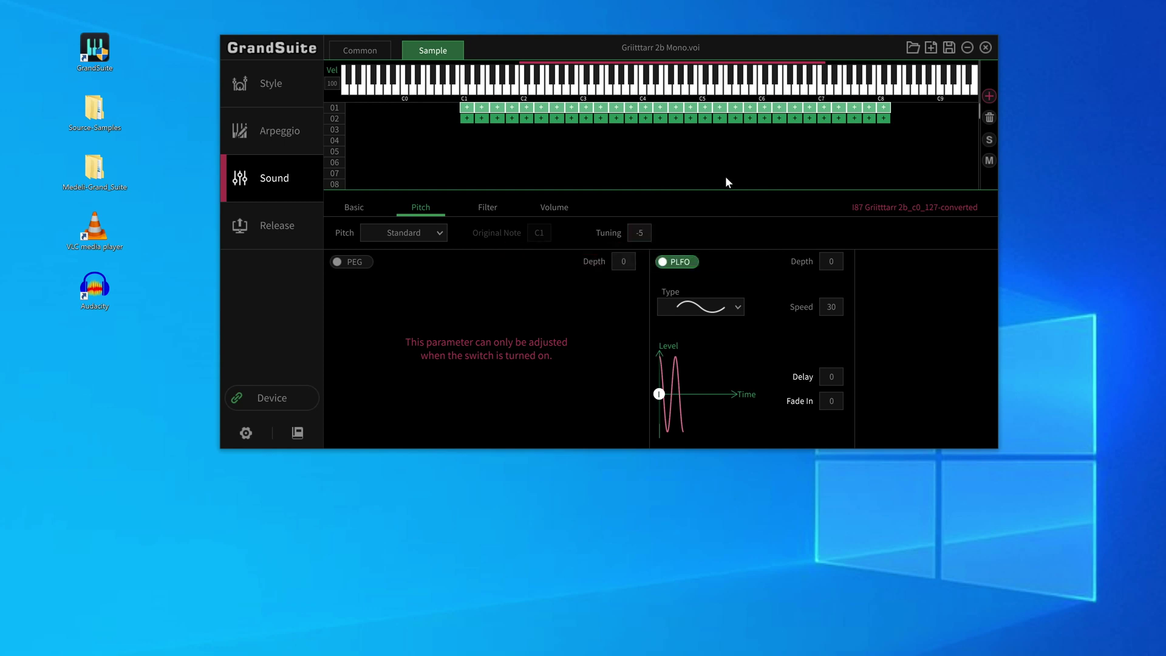
pyautogui.click(540, 92)
pyautogui.click(524, 91)
pyautogui.click(499, 91)
pyautogui.click(549, 207)
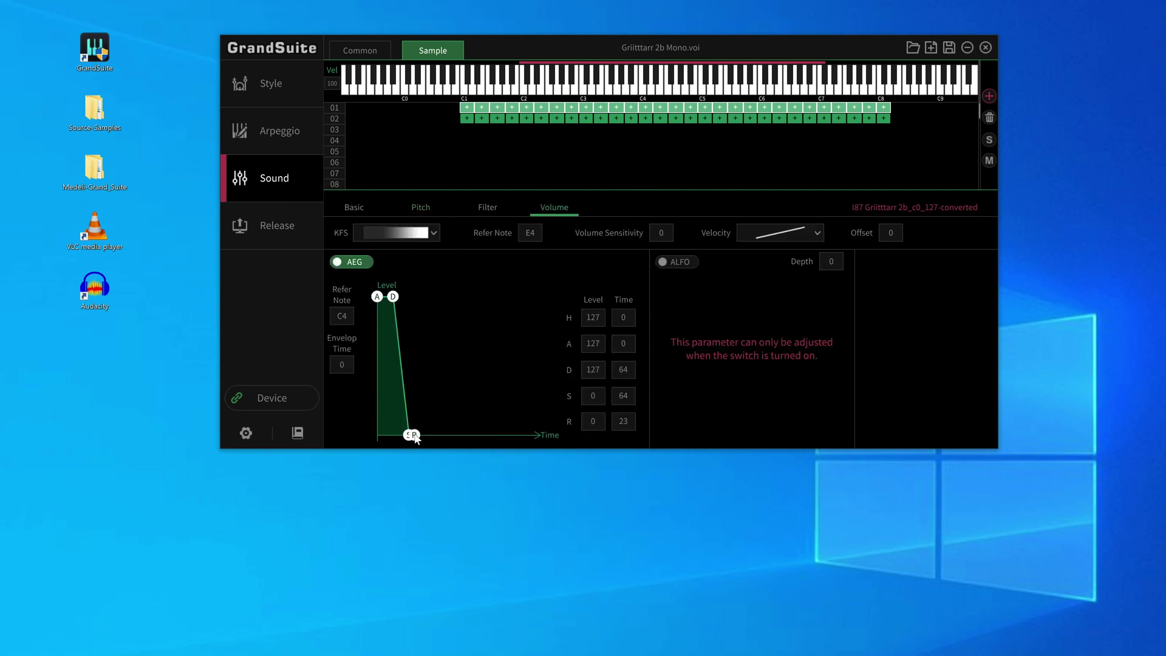
# - Lengthen the volume envelope release time on rows 01 and 02, reaching 33 on one
pyautogui.moveTo(414, 435); pyautogui.dragTo(421, 438)
pyautogui.click(335, 118)
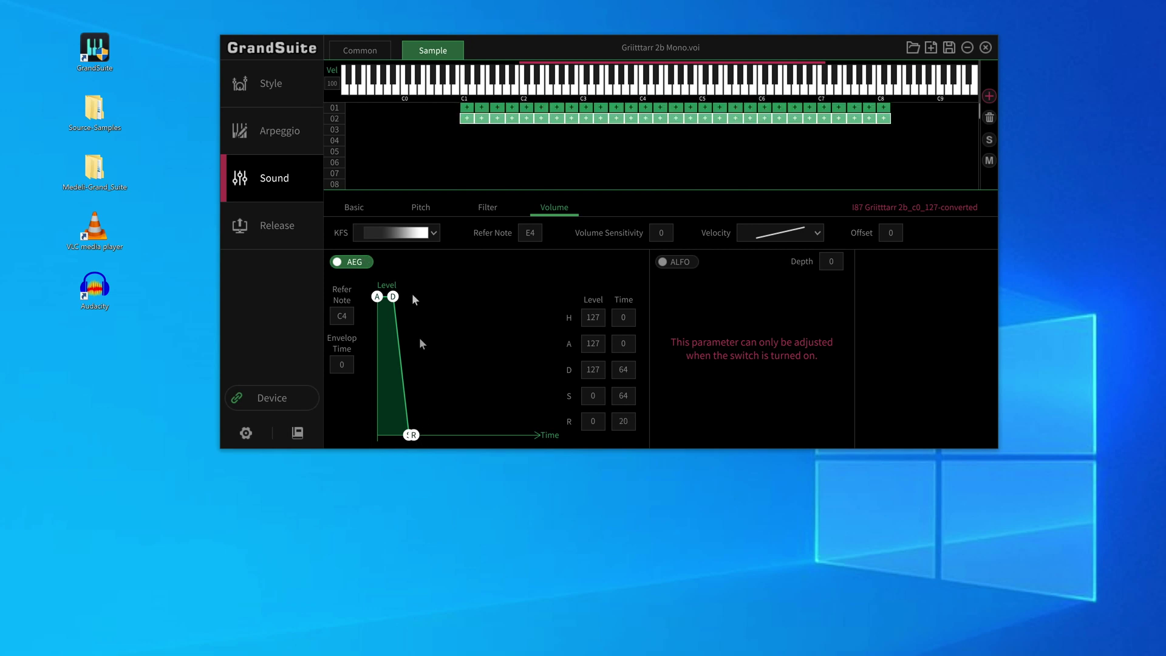
pyautogui.moveTo(414, 437); pyautogui.dragTo(418, 439)
pyautogui.click(382, 117)
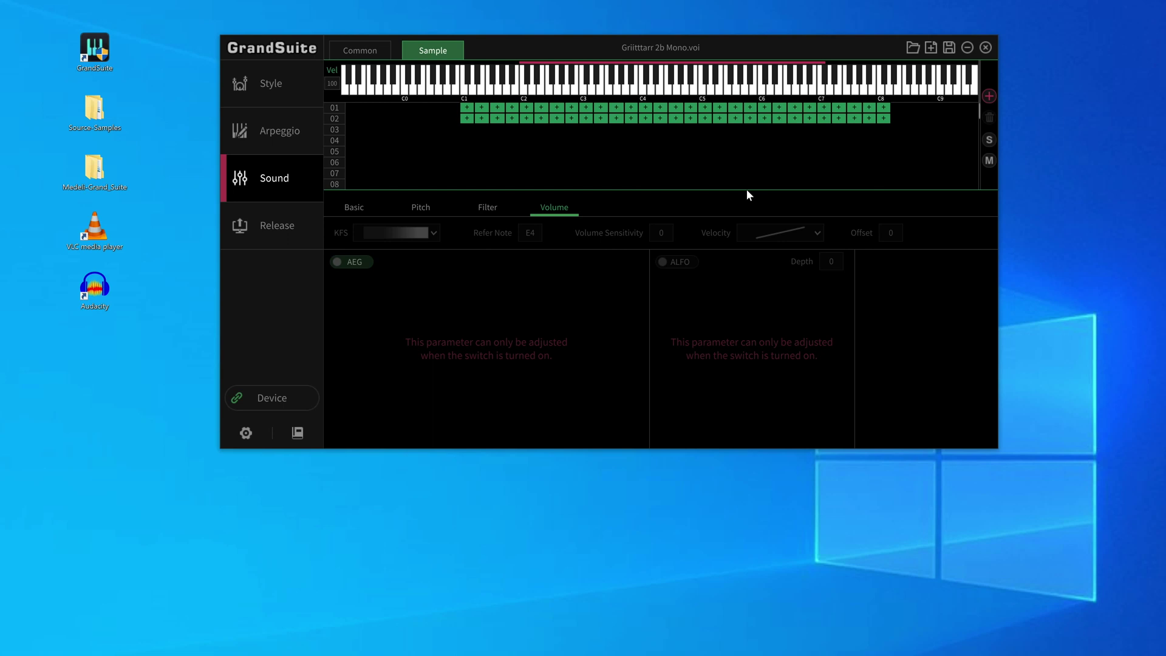
pyautogui.click(949, 47)
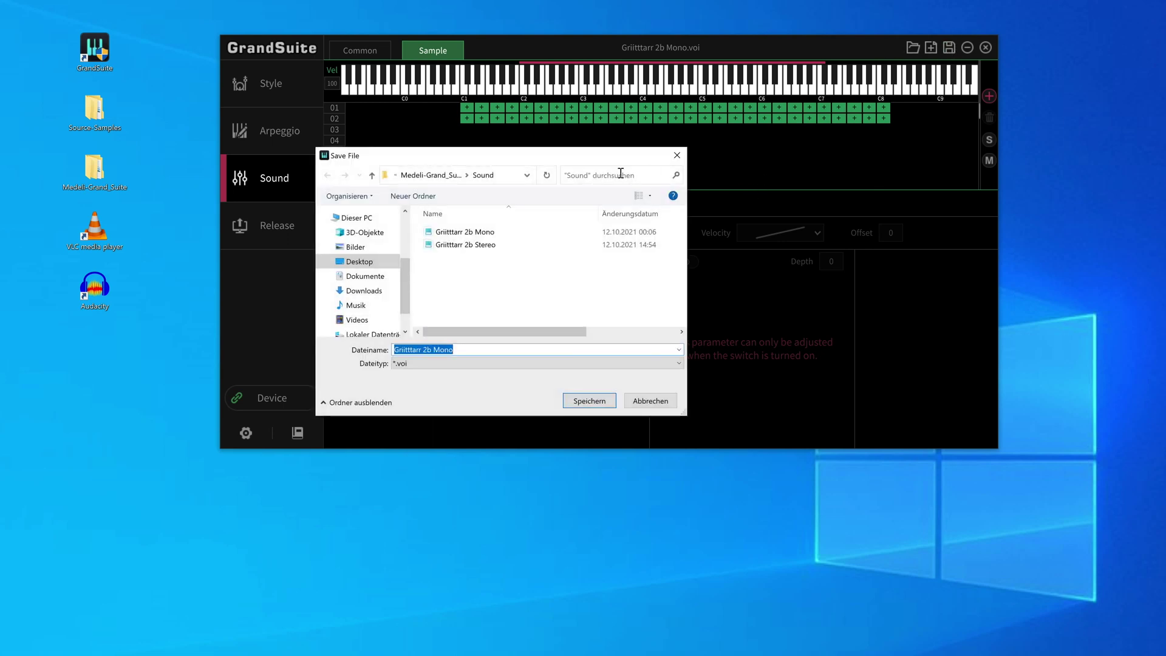
pyautogui.click(503, 245)
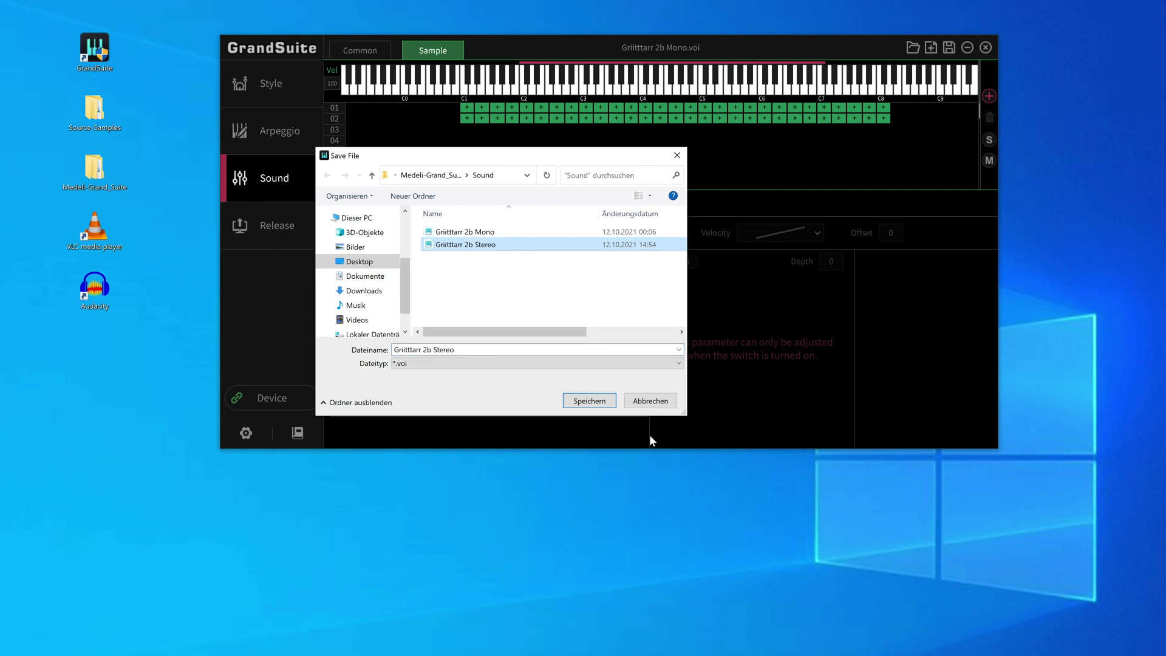
pyautogui.click(648, 404)
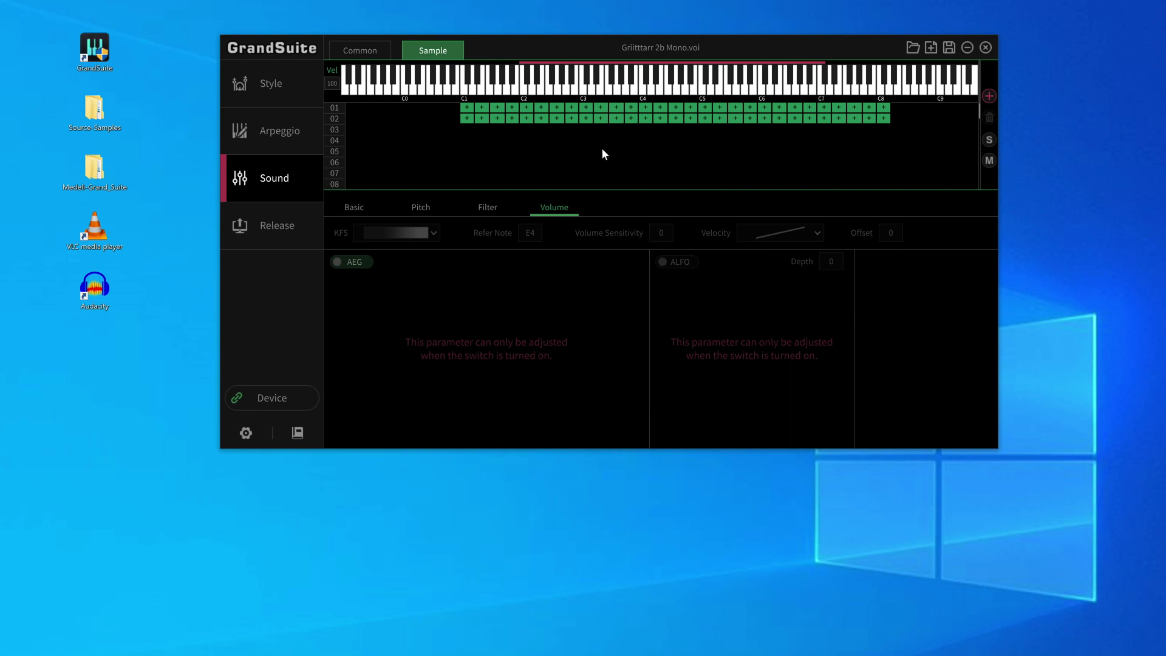
pyautogui.click(266, 229)
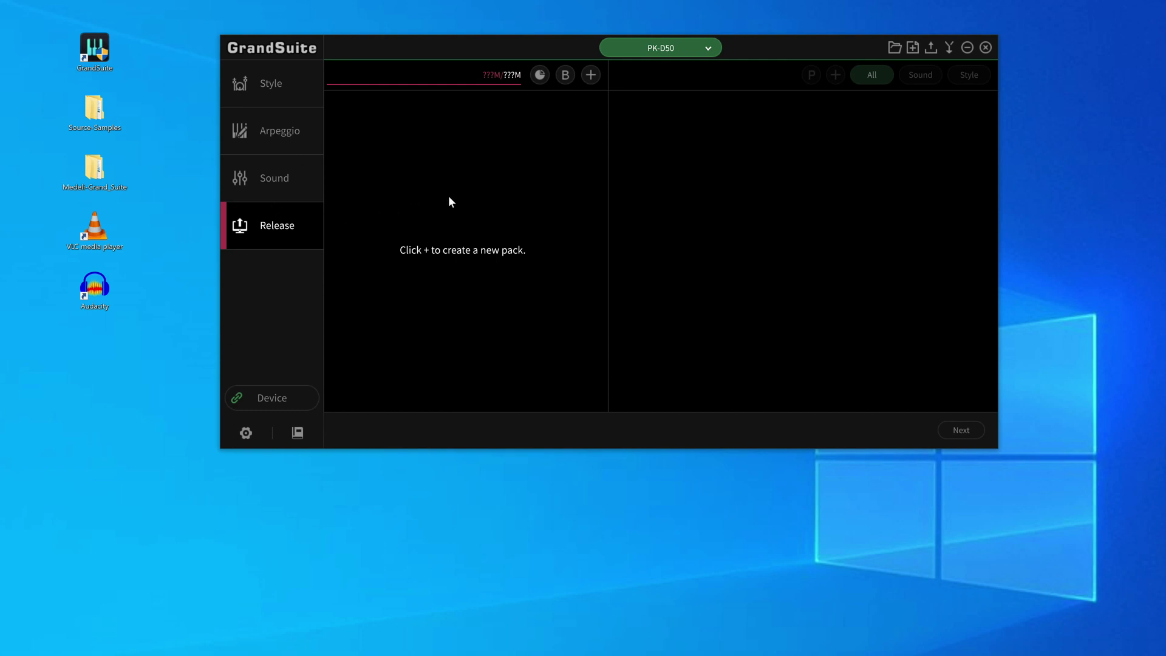
# - Show the Release page's New Pack / Import Pack / Import SF2 menu
pyautogui.click(592, 75)
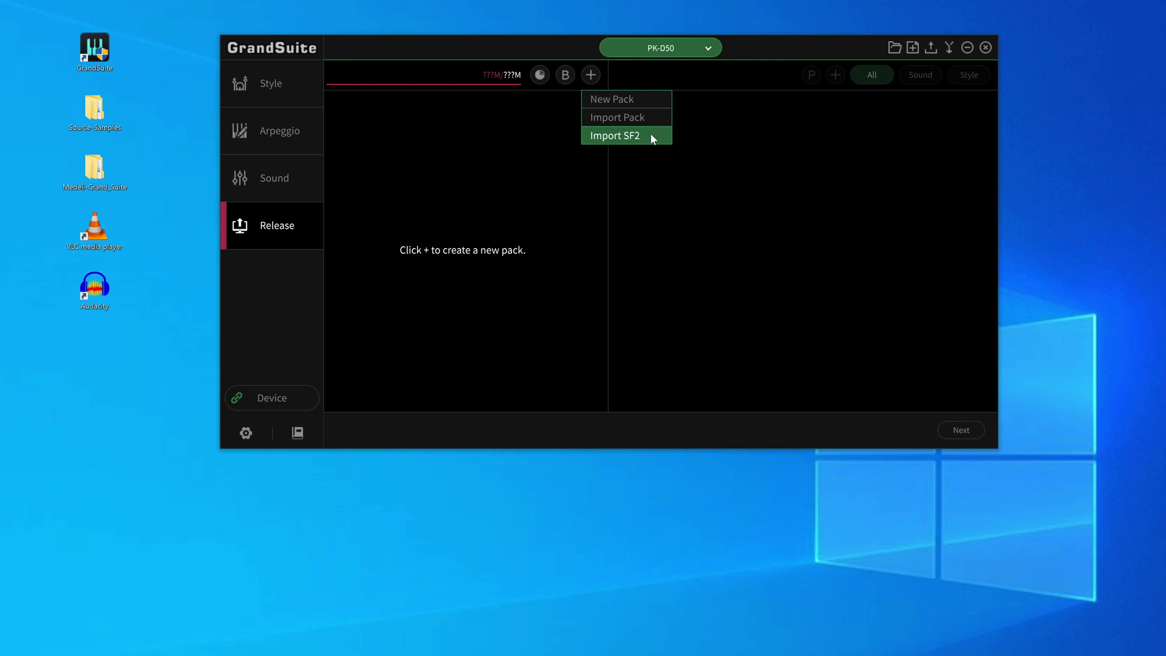
# - Create the D-50 pack in Export-AKX10 > To AKX10 and check its Bank Select numbers
pyautogui.click(649, 100)
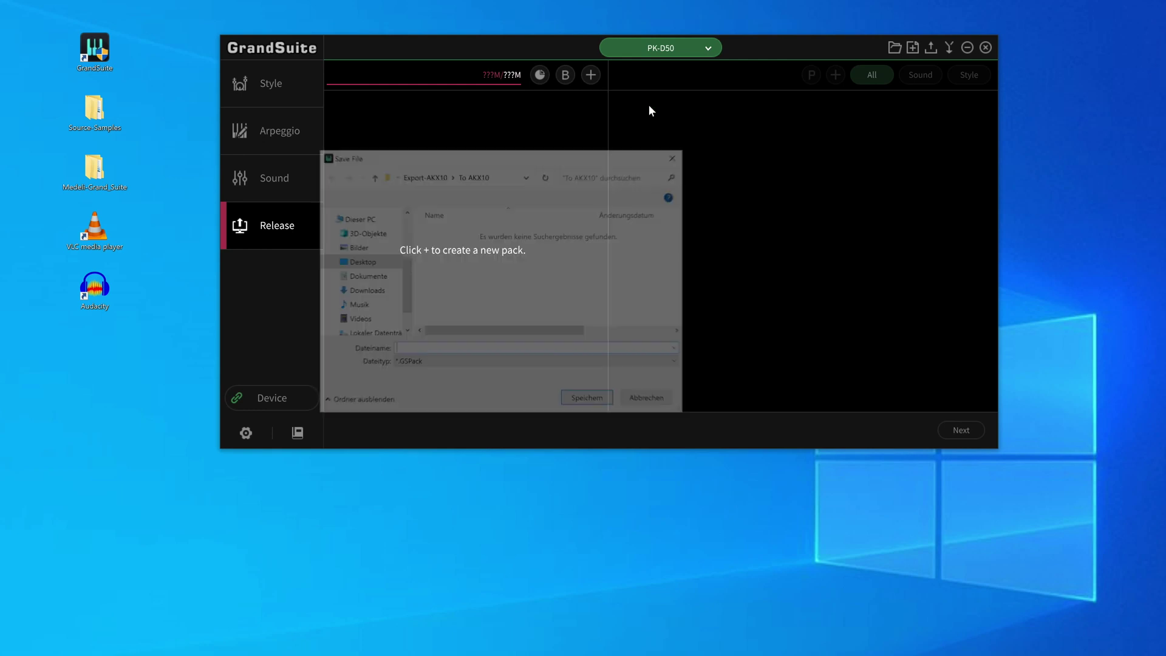
pyautogui.click(424, 175)
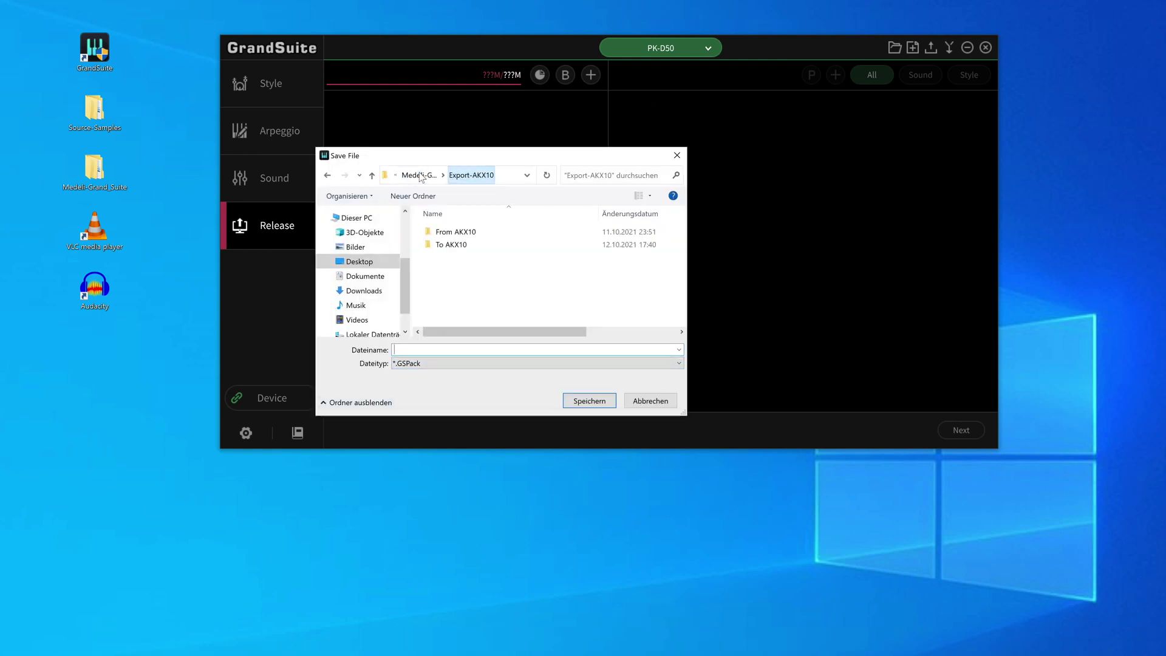
pyautogui.click(415, 175)
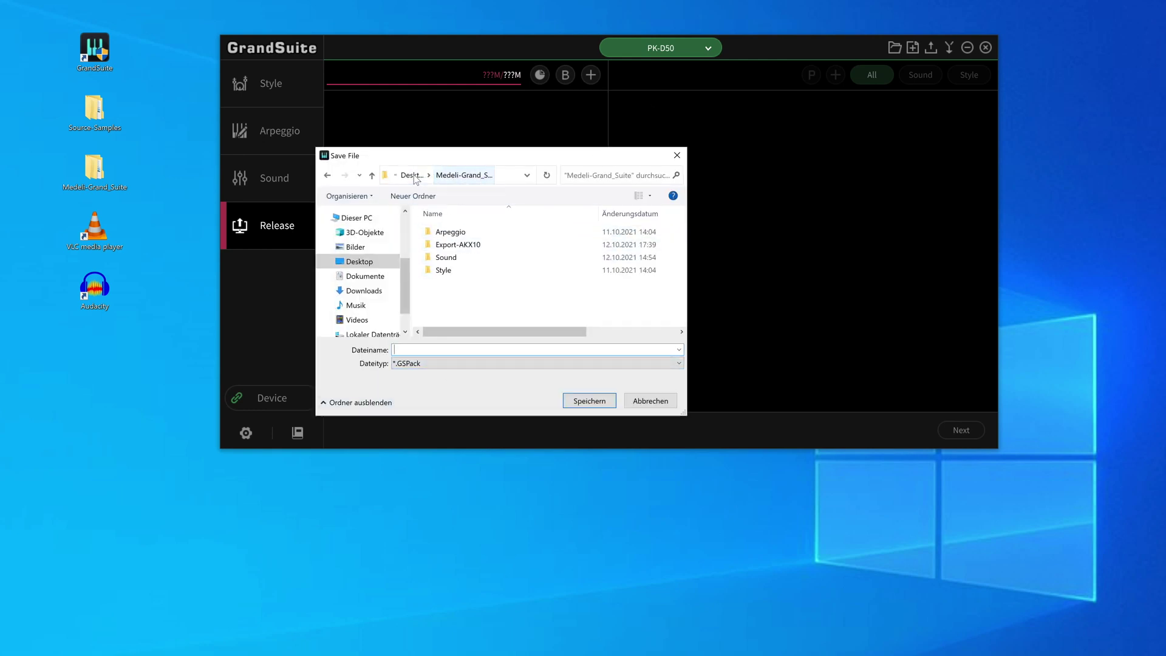
pyautogui.doubleClick(453, 246)
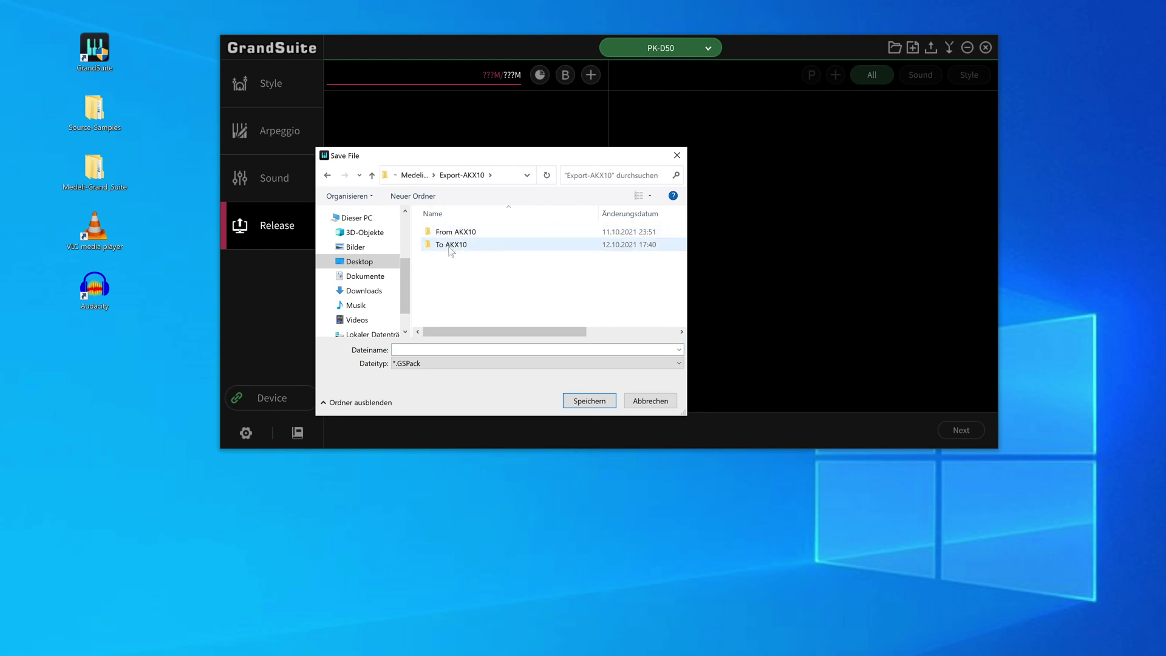
pyautogui.doubleClick(453, 246)
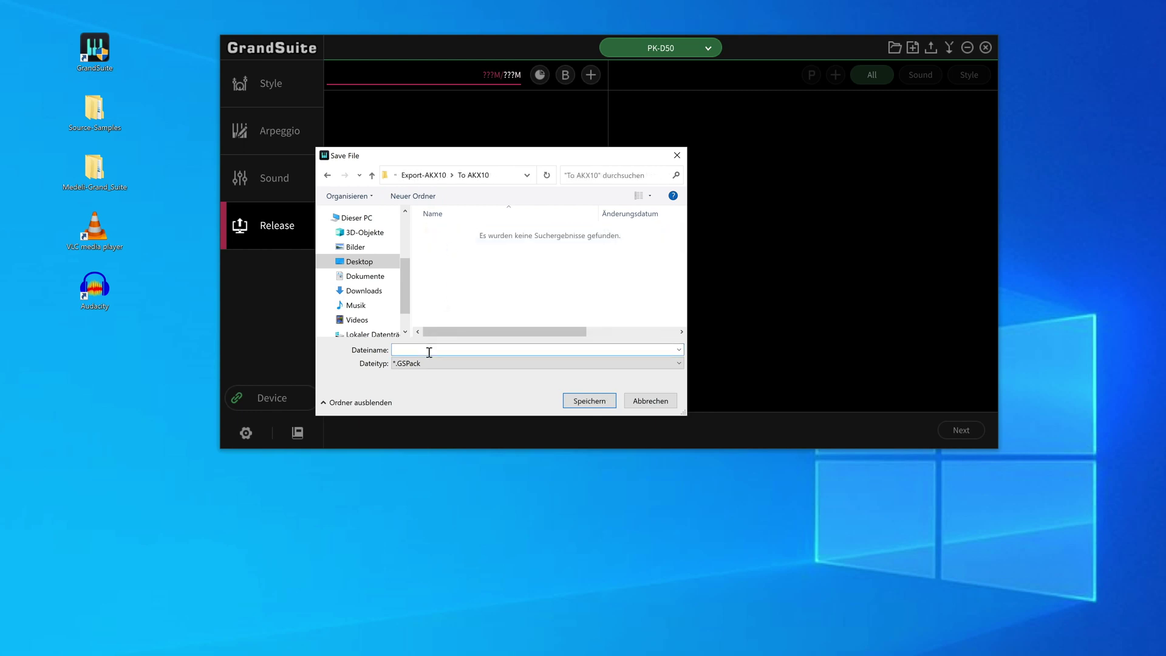
pyautogui.write('D-50')
pyautogui.click(592, 401)
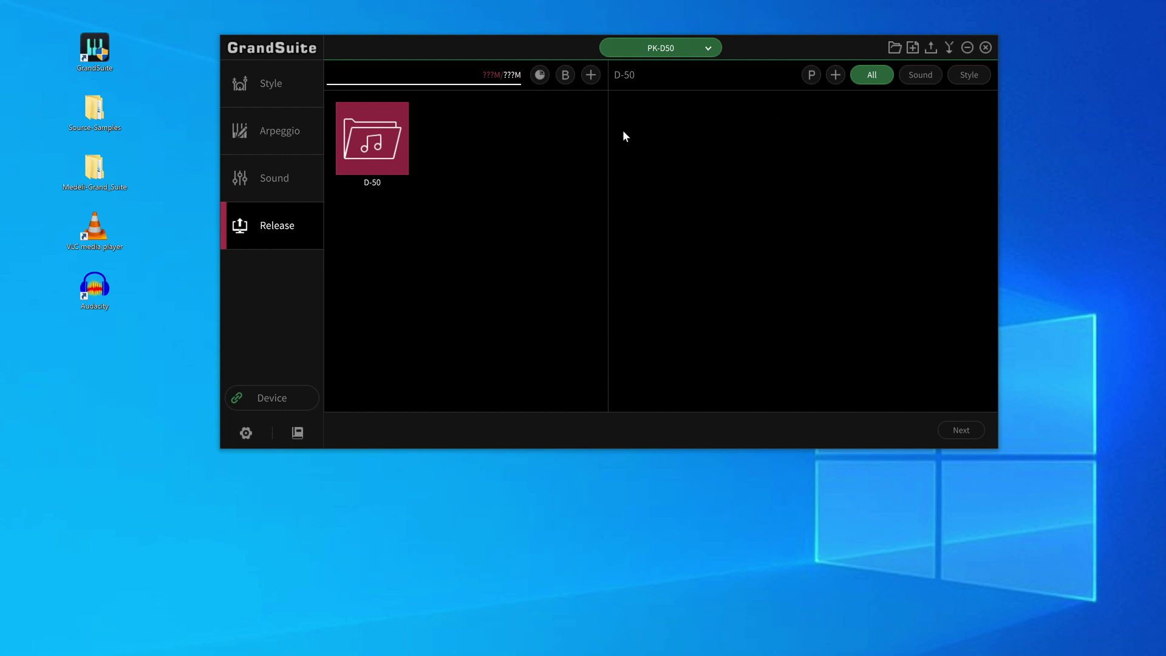
pyautogui.click(566, 75)
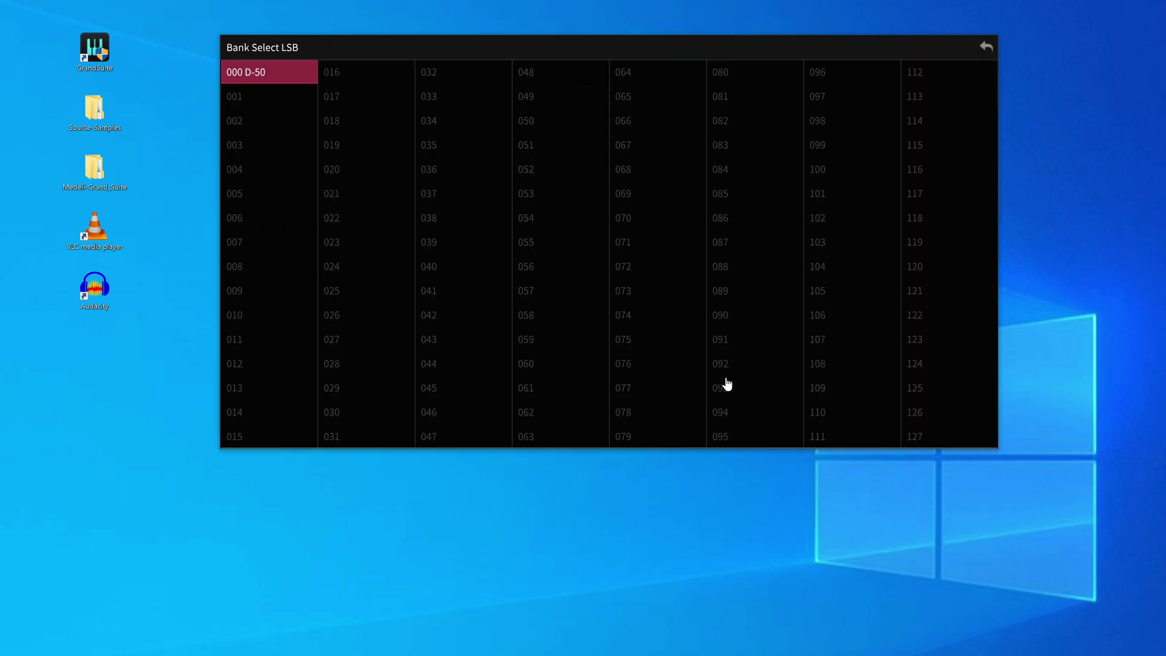
# - Close the bank grid and add the Griitttarr 2b Mono sound to the D-50 pack
pyautogui.click(985, 47)
pyautogui.click(836, 77)
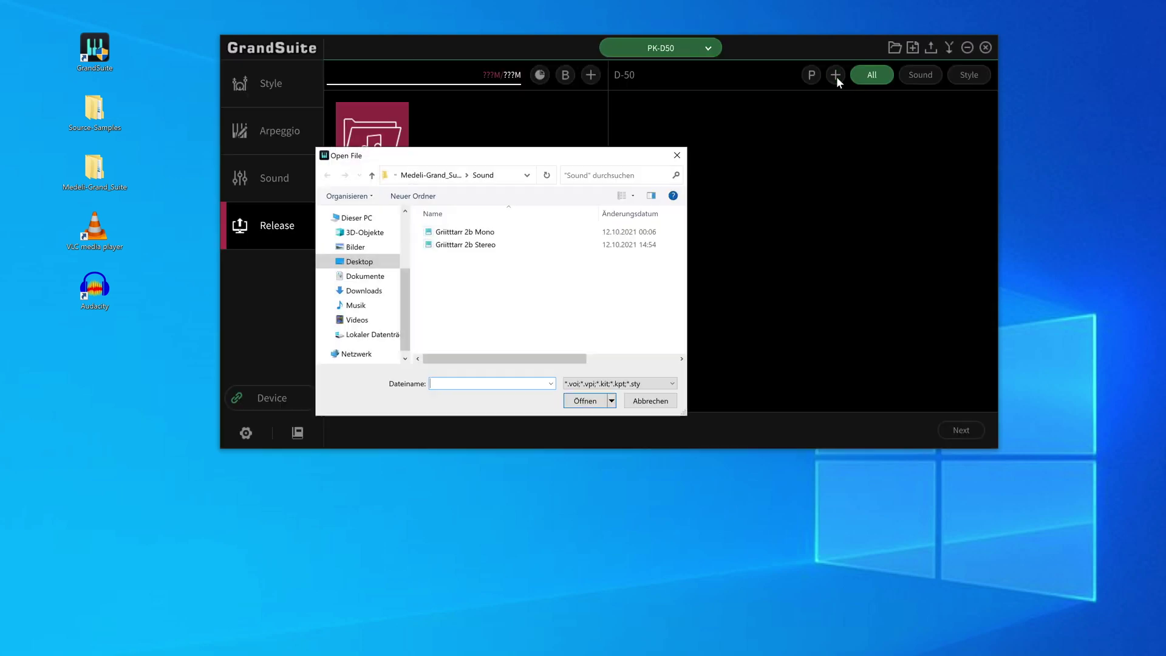
pyautogui.click(481, 233)
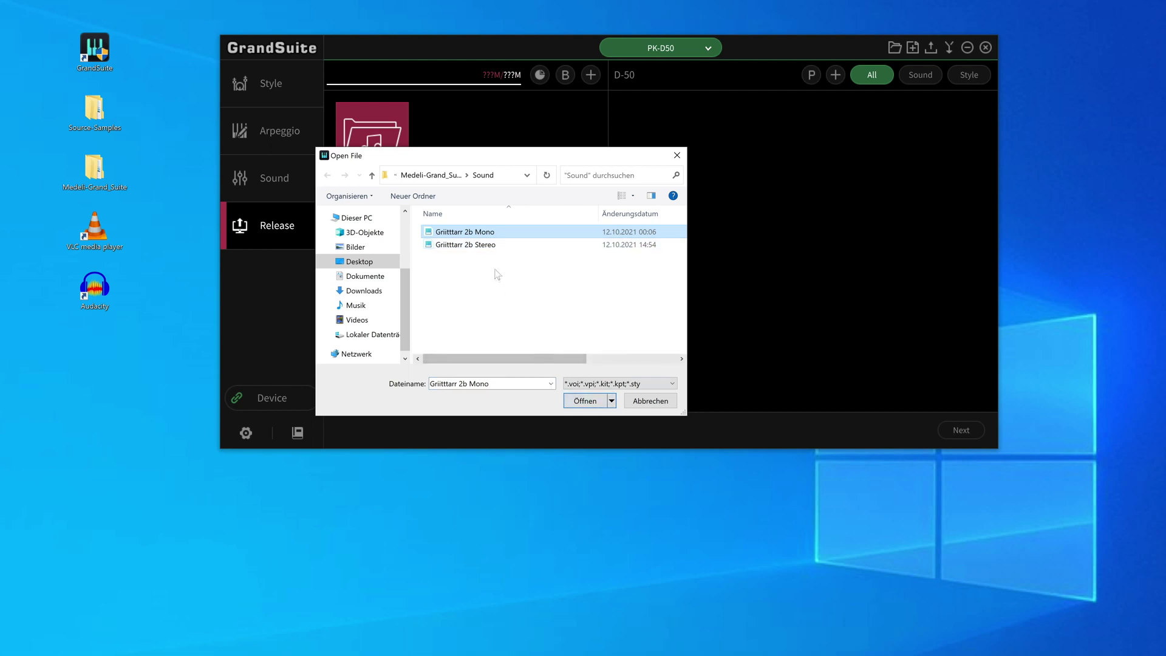
pyautogui.click(573, 402)
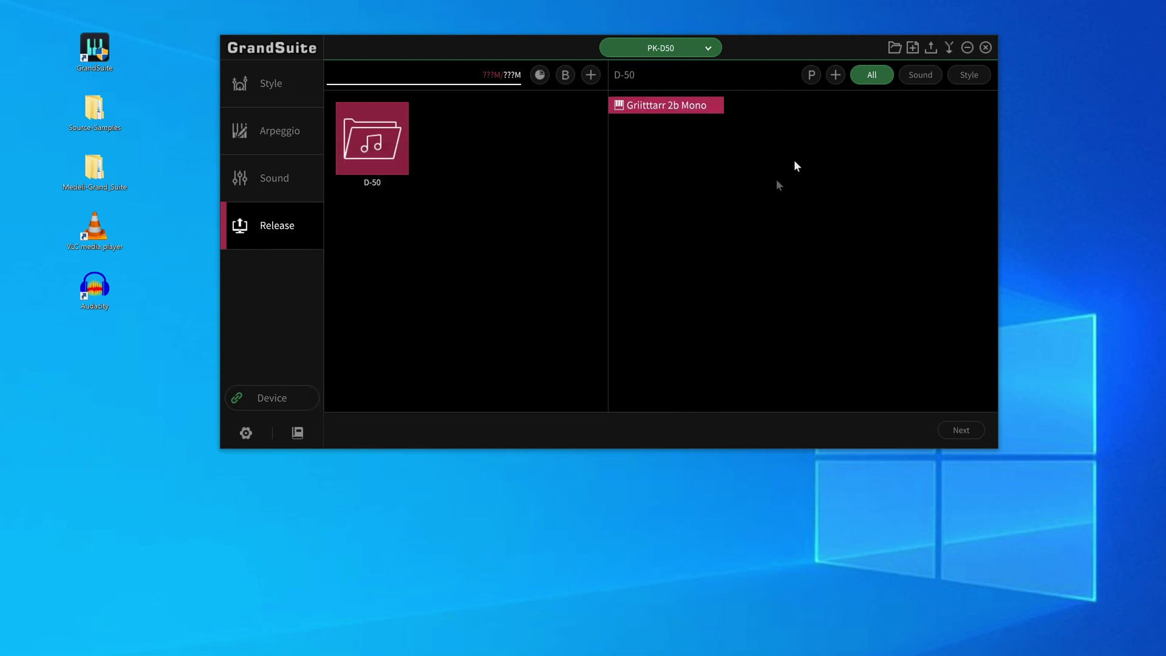
# - Add Griitttarr 2b Stereo, then check the allowed file types and cancel a further addition
pyautogui.click(835, 73)
pyautogui.click(492, 246)
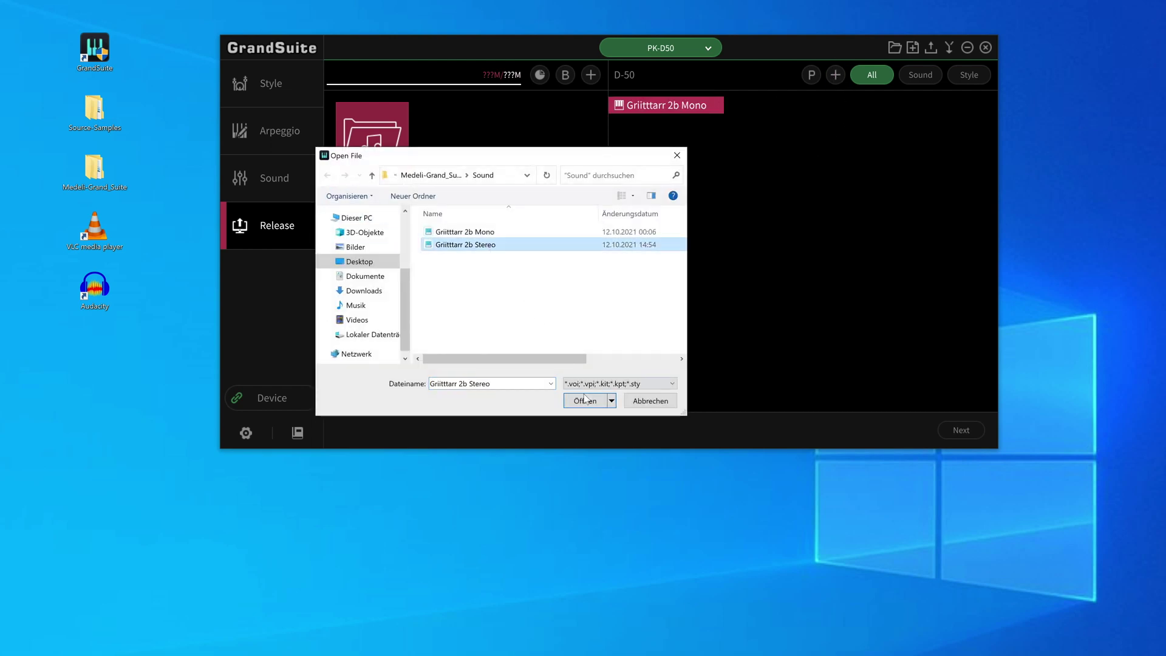
pyautogui.click(585, 402)
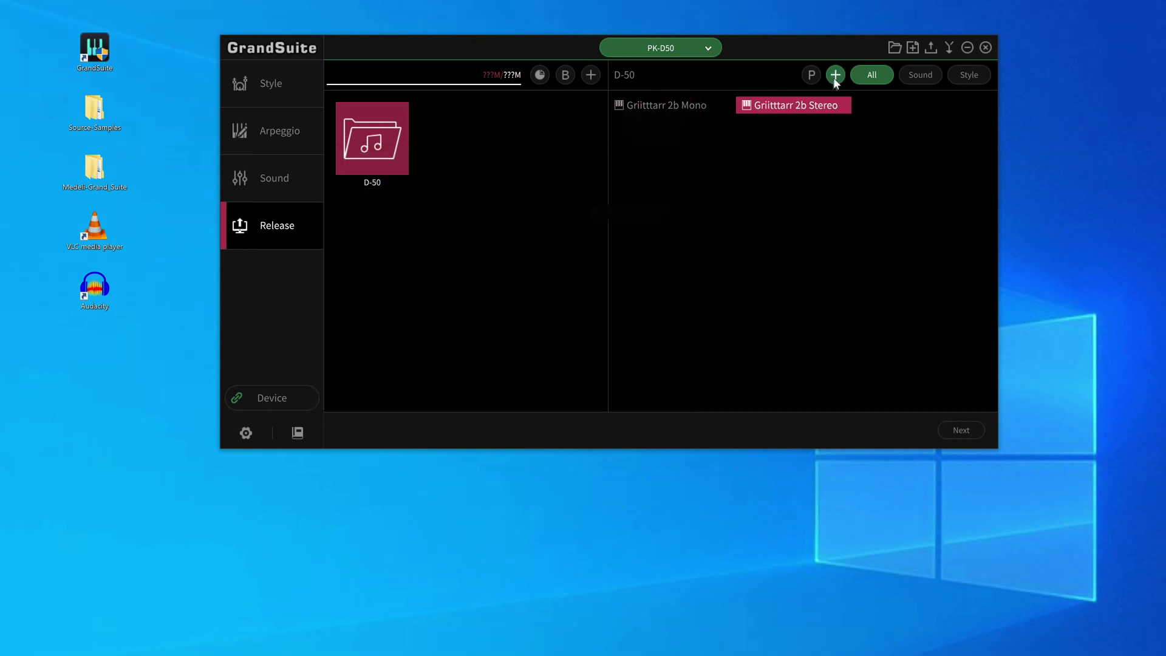
pyautogui.click(835, 75)
pyautogui.click(672, 384)
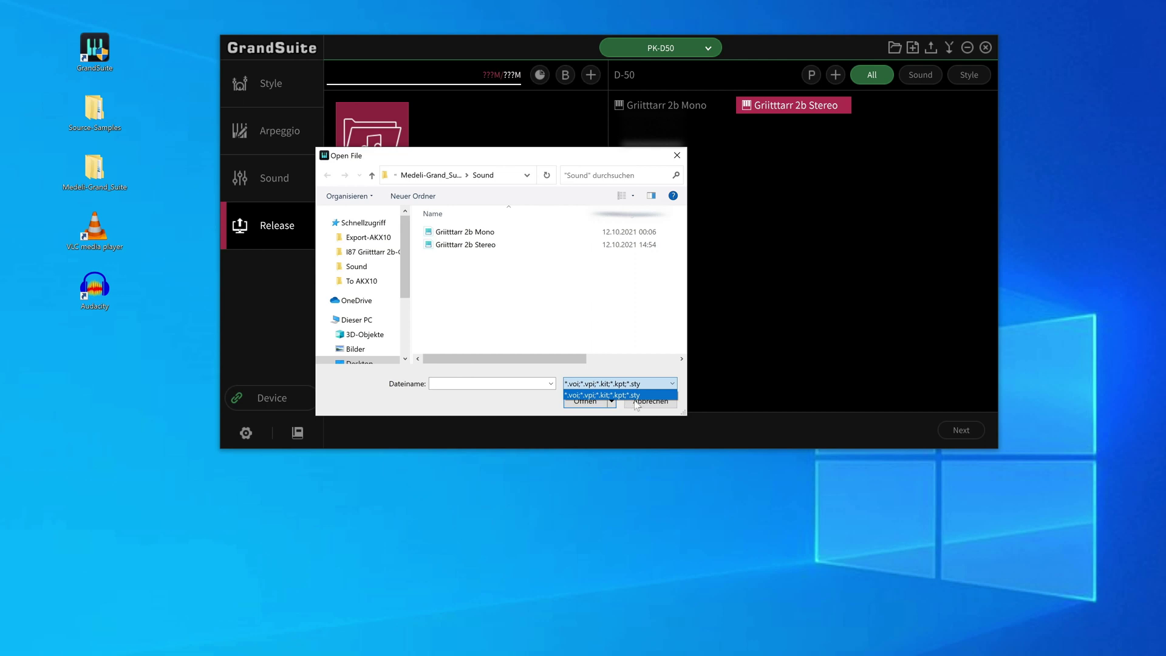
pyautogui.click(644, 323)
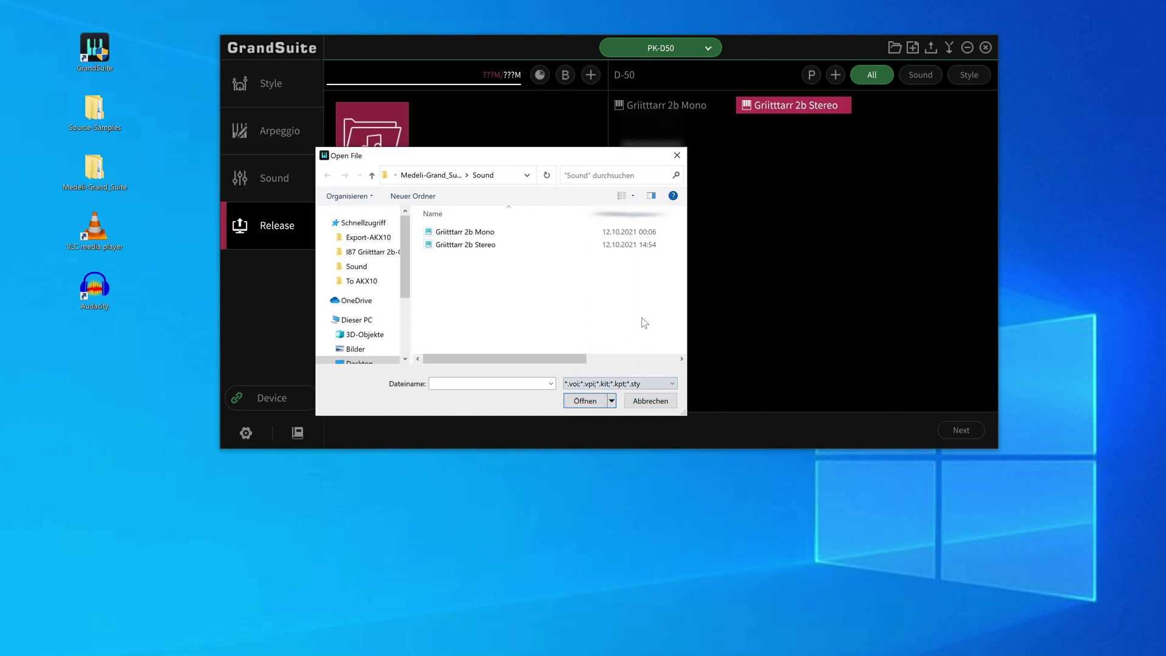
pyautogui.click(629, 401)
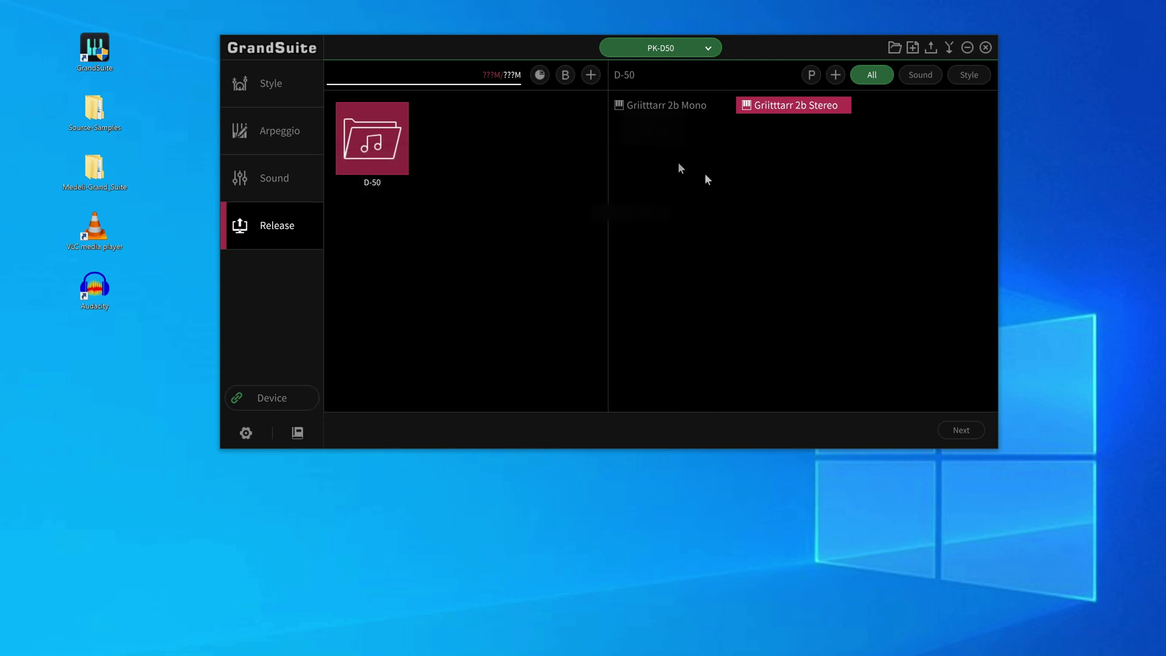
# - Continue to the export page and toggle Remove restrictions on, then back off
pyautogui.click(953, 430)
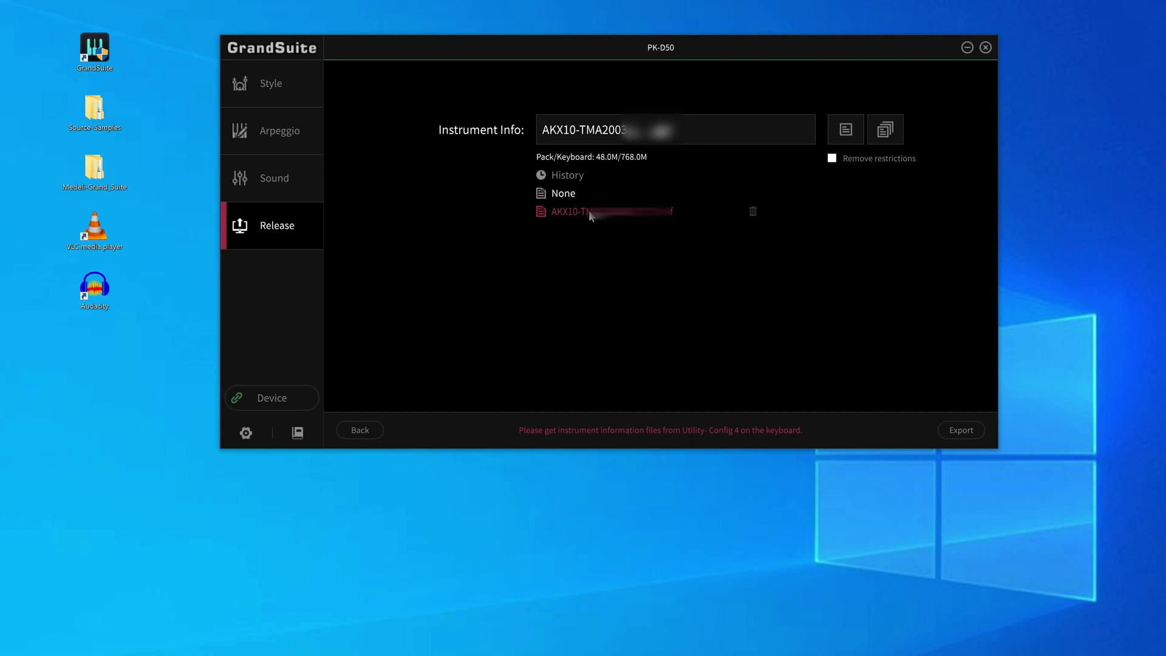
pyautogui.click(832, 160)
pyautogui.click(832, 161)
# - Export the pack as D-50-Pack.mpk into To AKX10 and acknowledge the success message
pyautogui.click(959, 432)
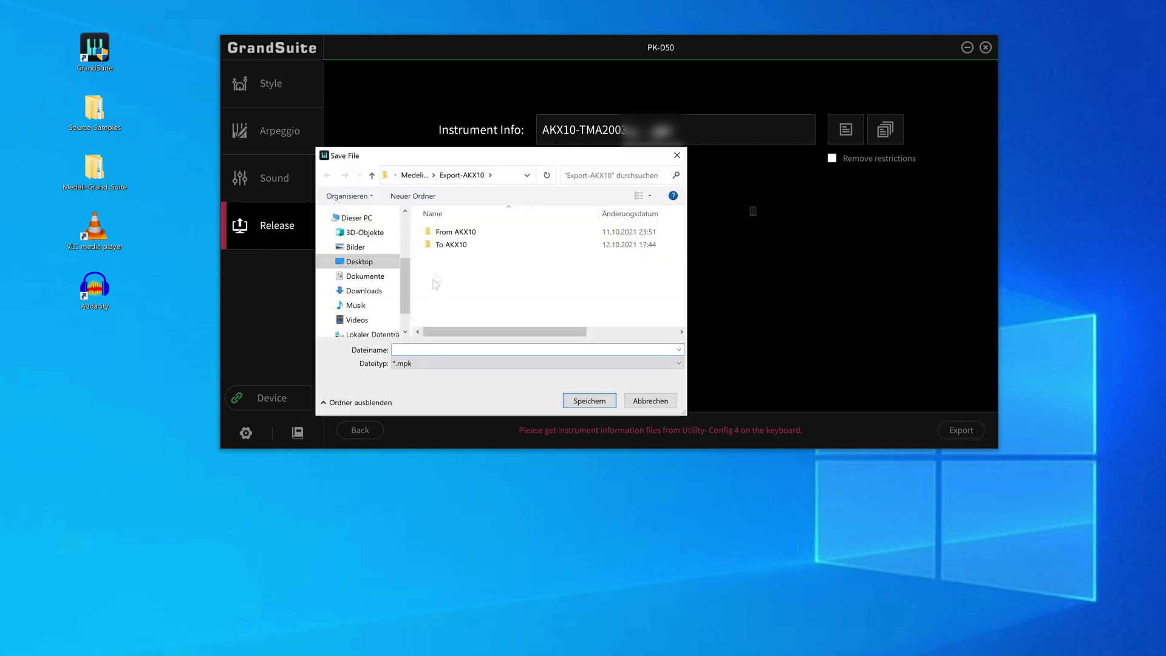
pyautogui.doubleClick(451, 245)
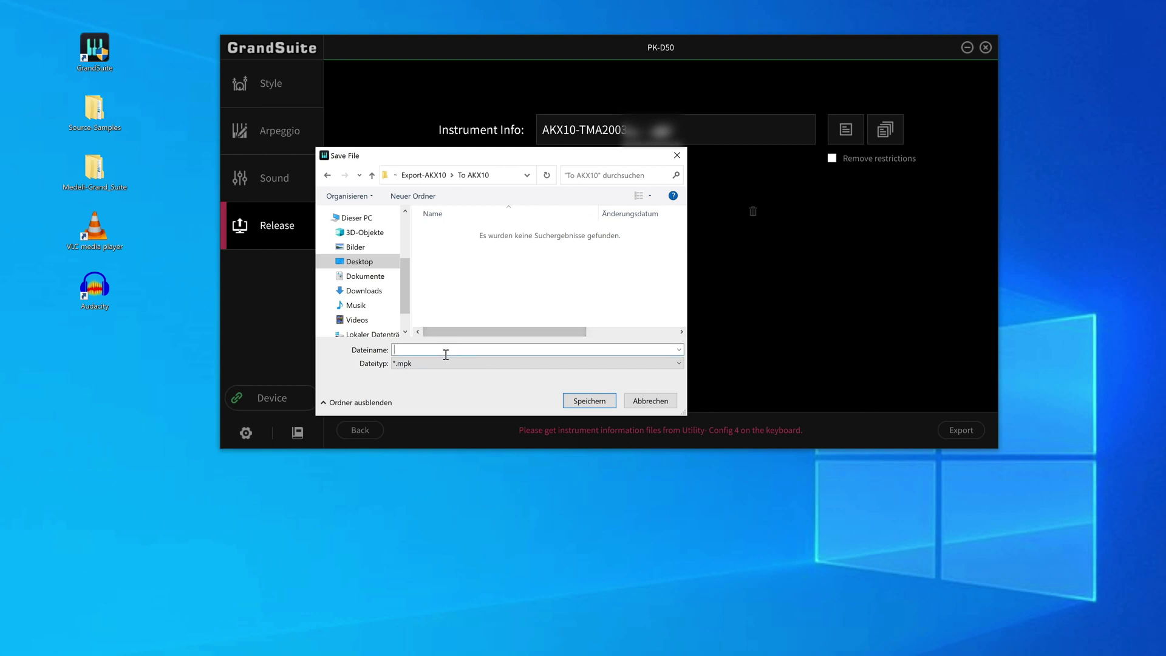
pyautogui.write('D-')
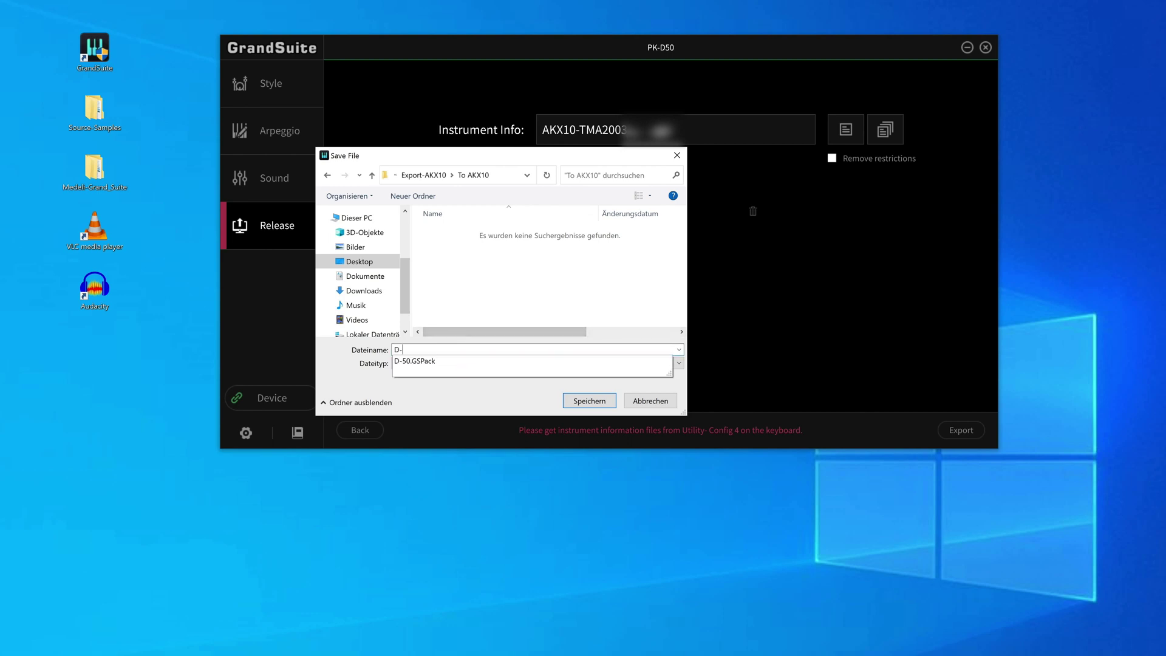
pyautogui.write('50-Pack')
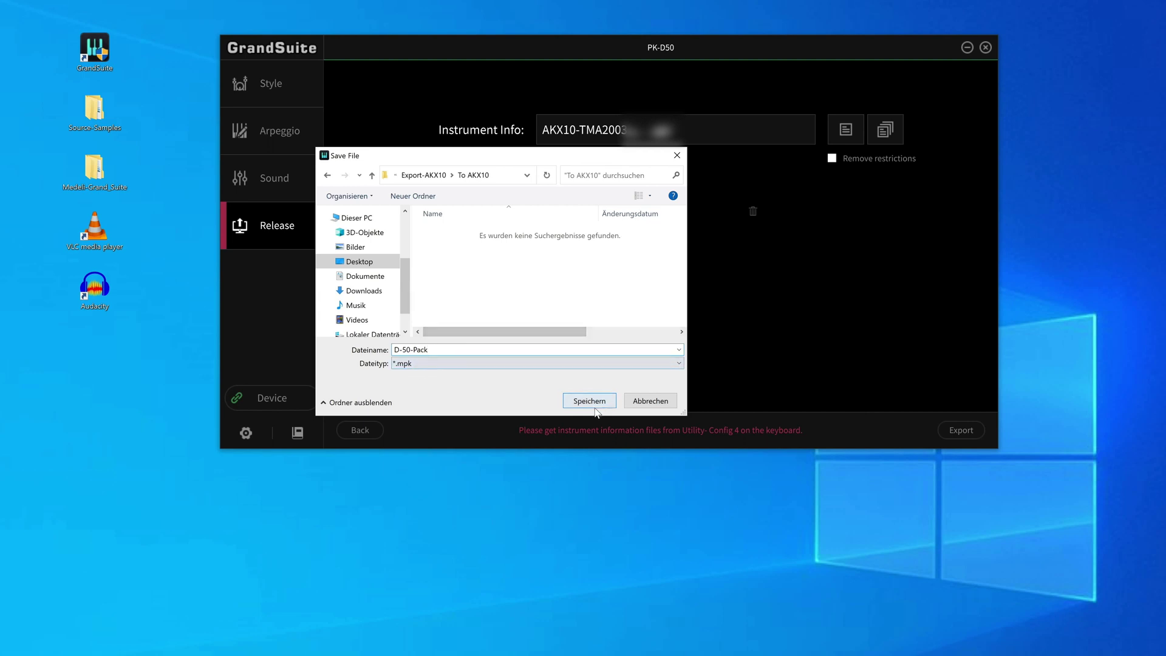
pyautogui.click(589, 401)
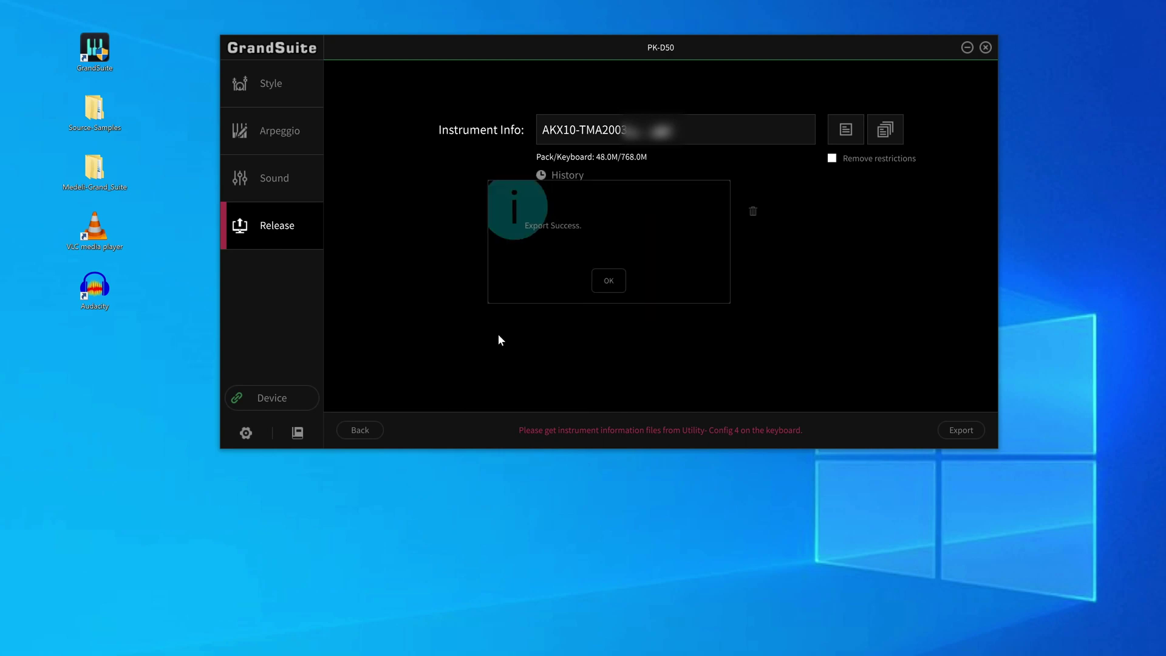
pyautogui.click(611, 285)
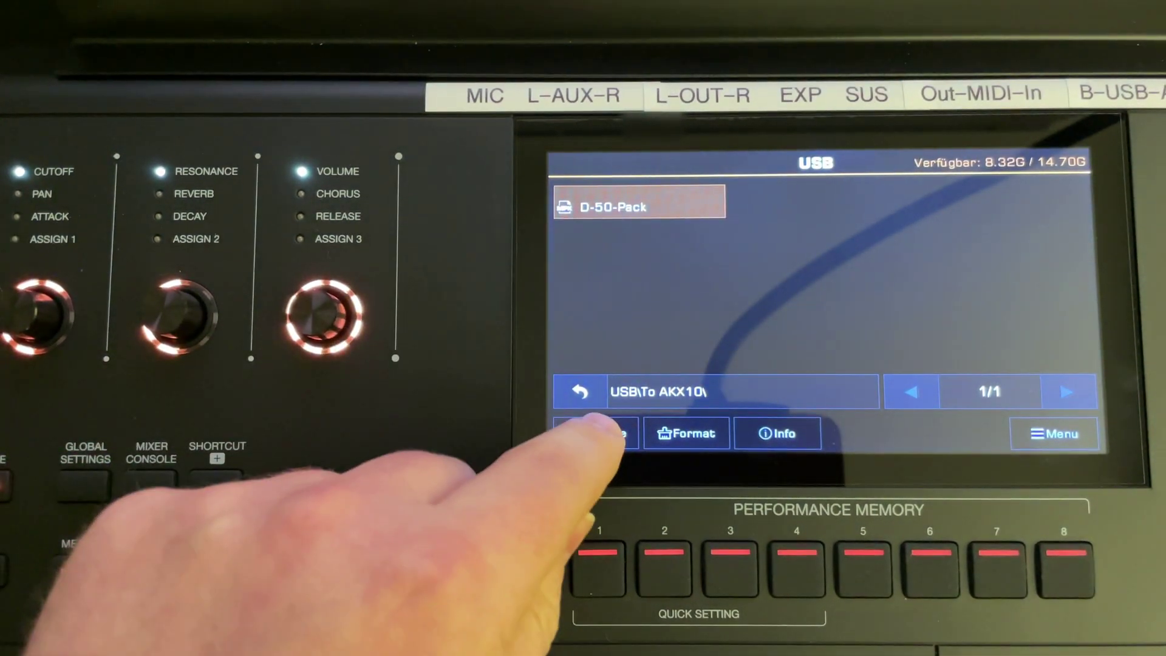
# - Install D-50-Pack from the USB drive, confirming with Ja and closing the completion message with OK
pyautogui.click(594, 434)
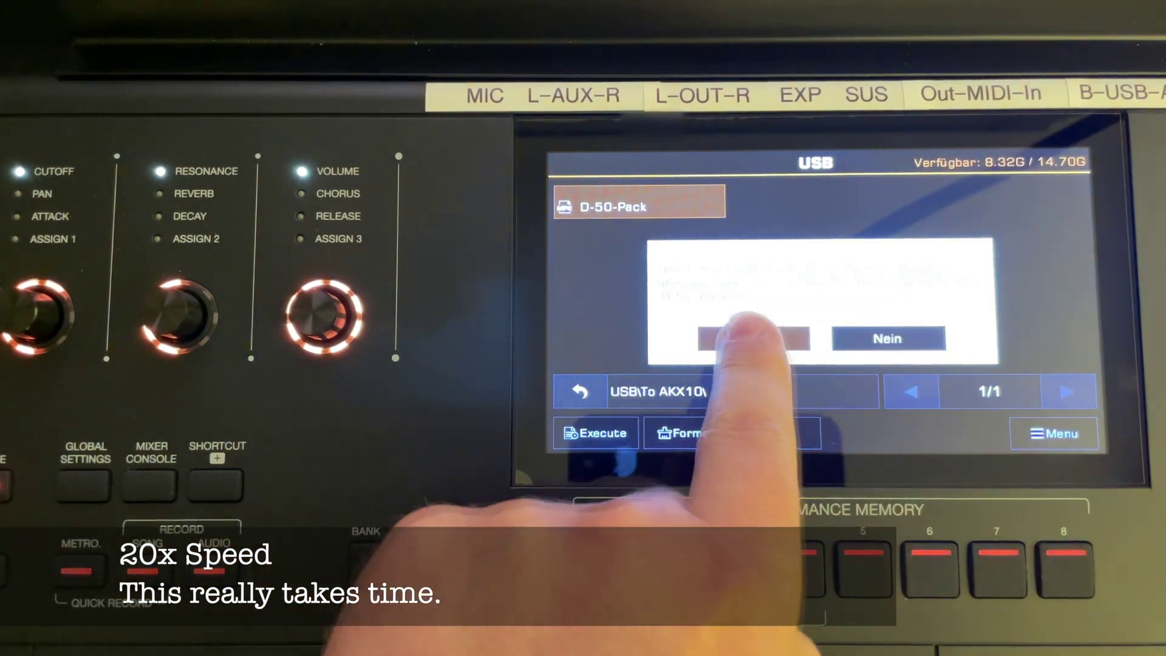
pyautogui.click(752, 339)
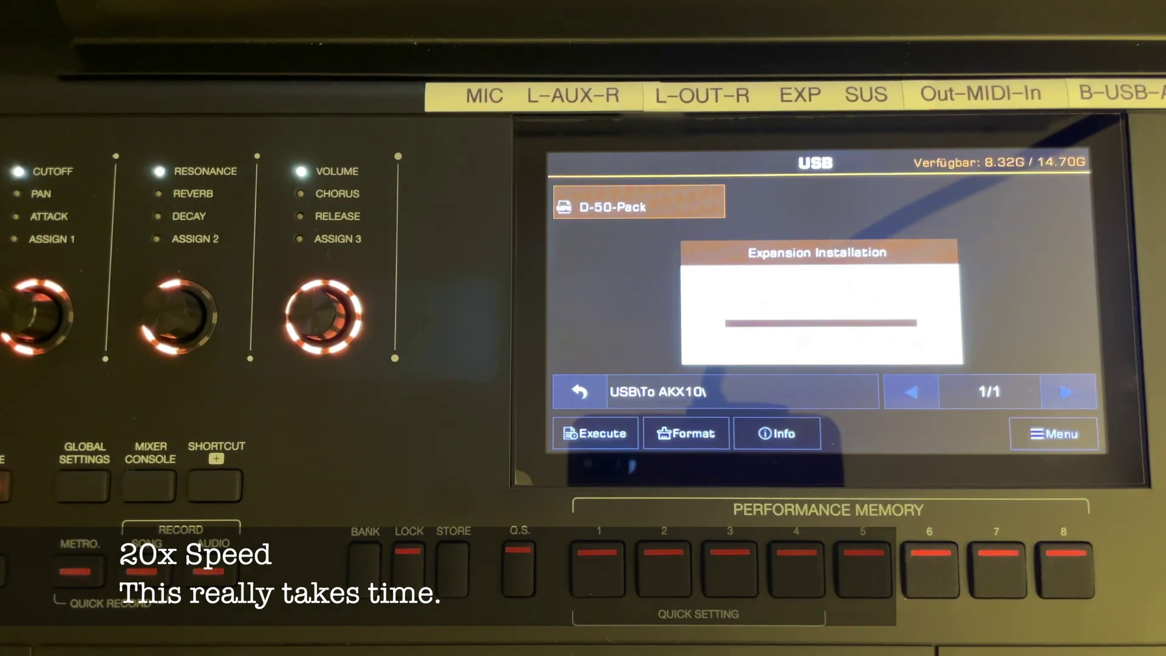
pyautogui.click(820, 338)
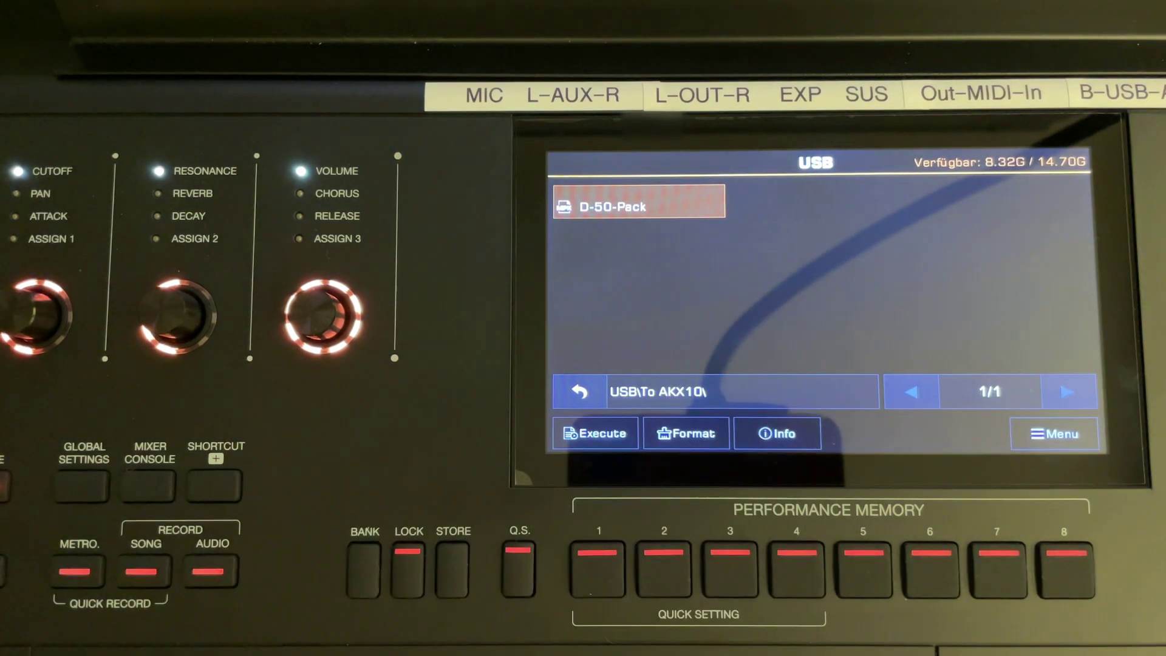